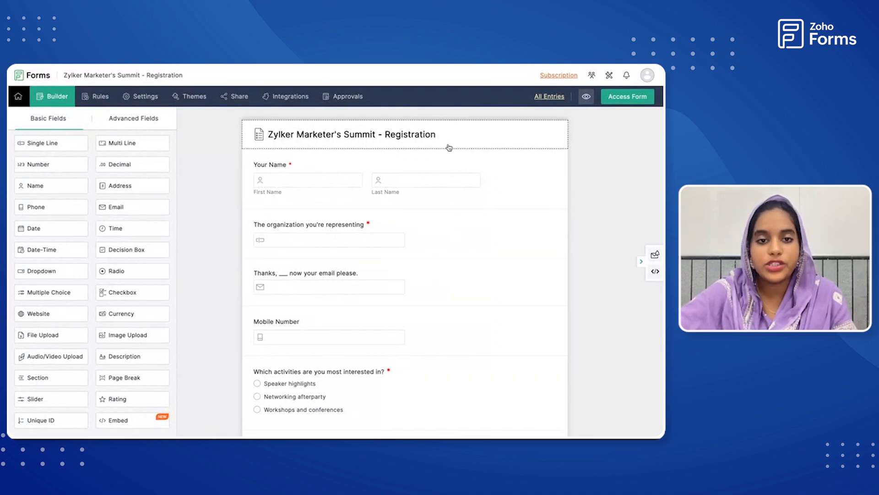
Look through the registration form's fields, from the name field to the final question about the Summit.
{"action": "scroll", "coordinate": [407, 342], "scroll_direction": "down", "scroll_amount": 1}
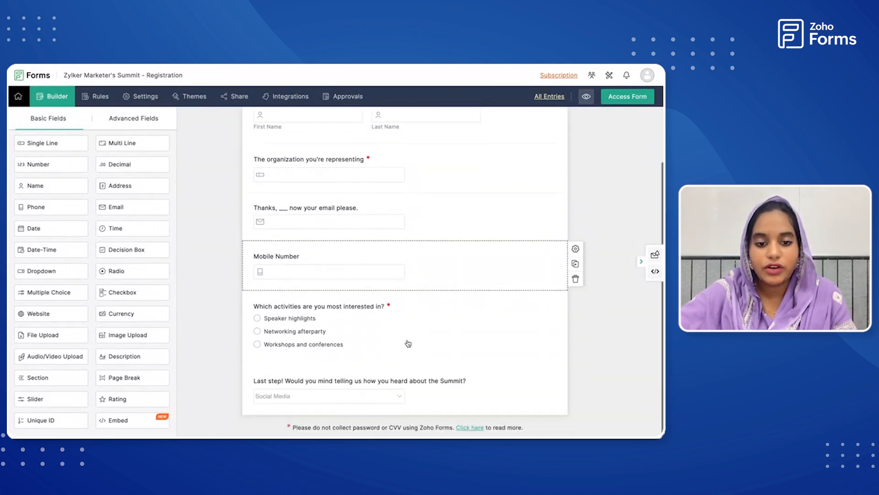
{"action": "scroll", "coordinate": [408, 343], "scroll_direction": "up", "scroll_amount": 1}
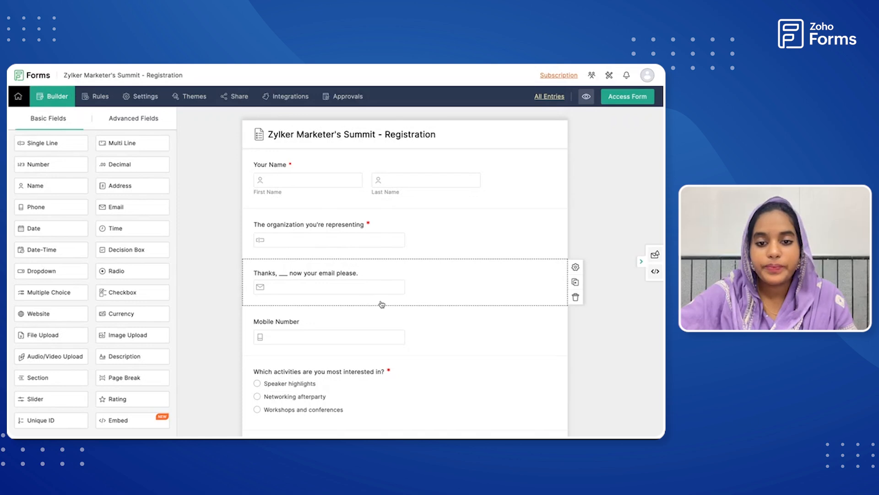
{"action": "scroll", "coordinate": [365, 344], "scroll_direction": "down", "scroll_amount": 3}
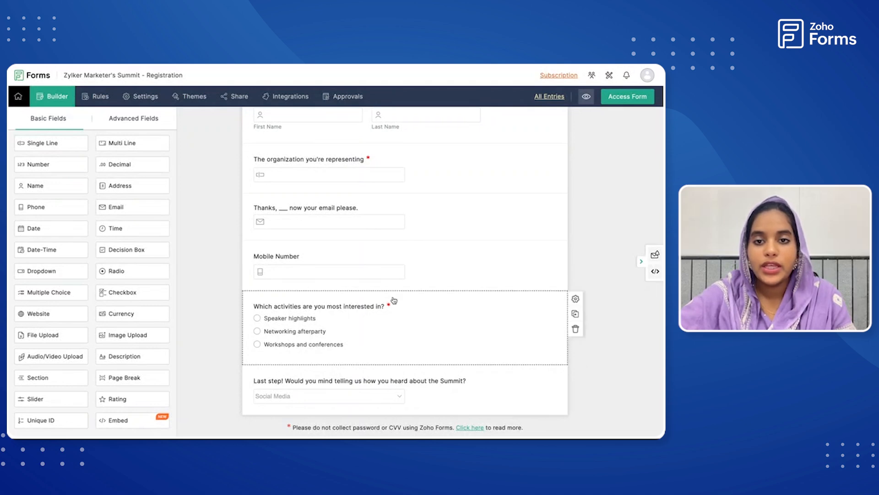
{"action": "scroll", "coordinate": [402, 254], "scroll_direction": "up", "scroll_amount": 3}
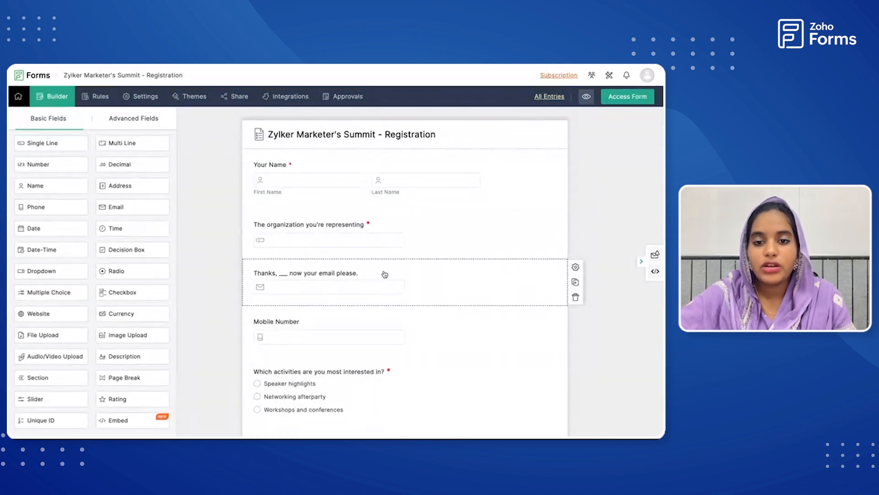
{"action": "scroll", "coordinate": [383, 412], "scroll_direction": "down", "scroll_amount": 2}
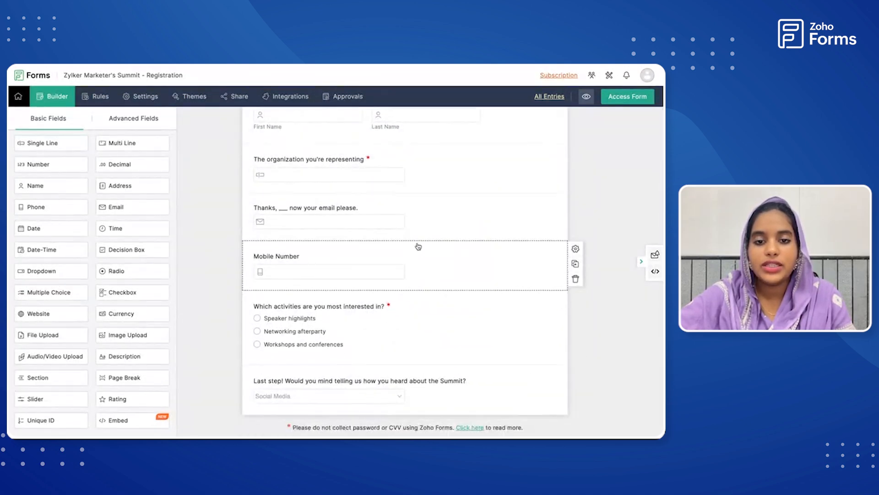
{"action": "scroll", "coordinate": [417, 246], "scroll_direction": "up", "scroll_amount": 2}
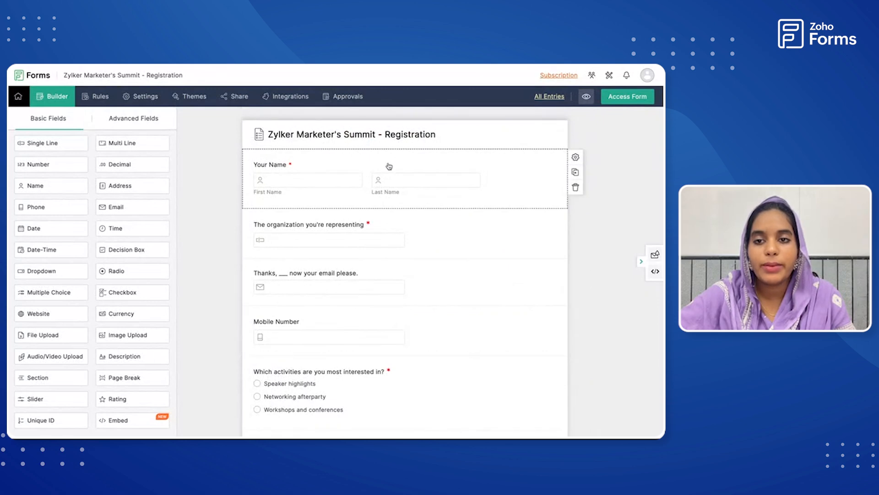
Start a Zoho CRM integration for the registration form and set its module to Leads.
{"action": "left_click", "coordinate": [287, 98]}
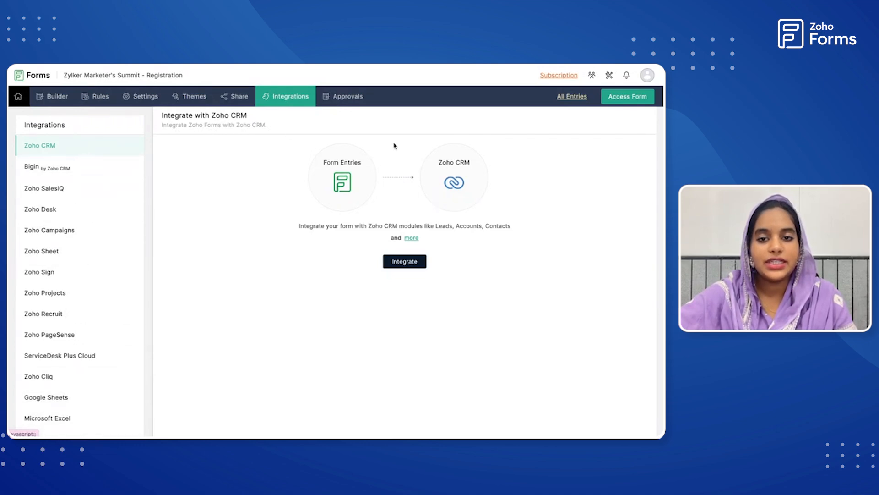
{"action": "left_click", "coordinate": [399, 266]}
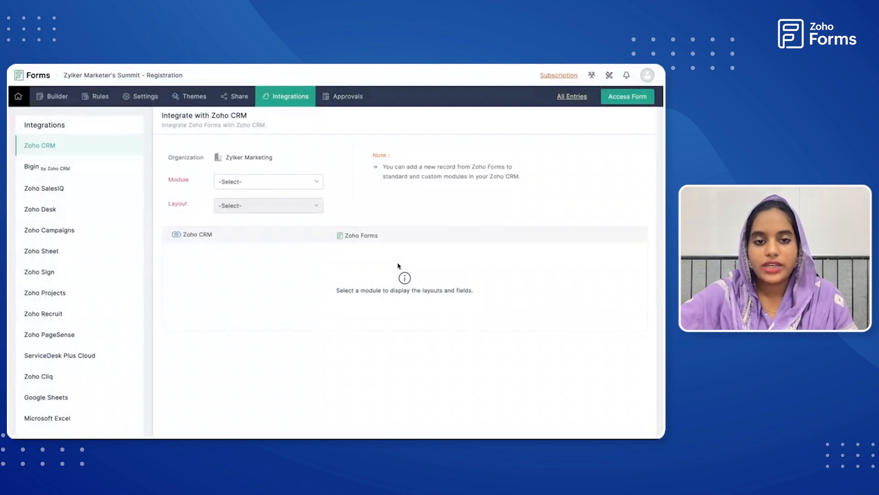
{"action": "left_click", "coordinate": [275, 186]}
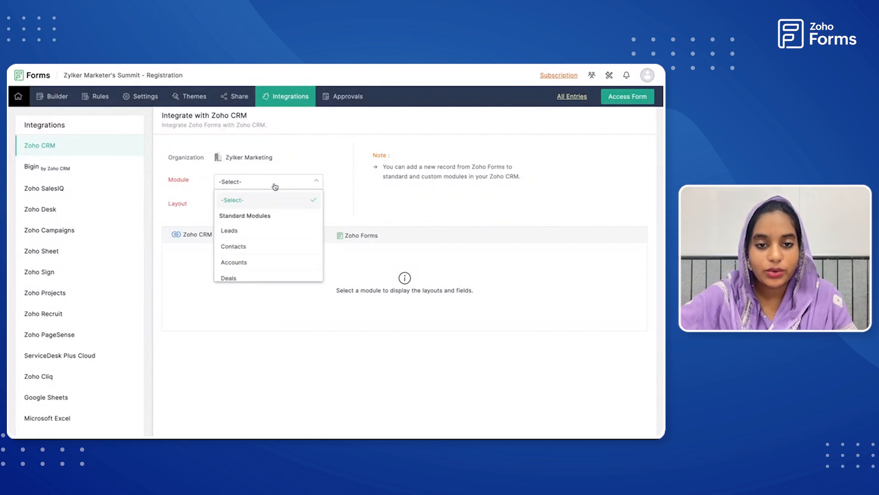
{"action": "scroll", "coordinate": [282, 267], "scroll_direction": "down", "scroll_amount": 2}
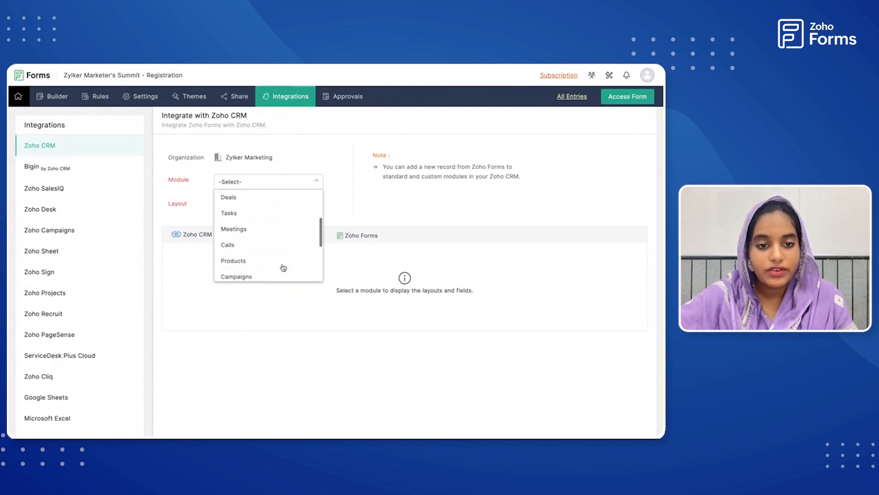
{"action": "scroll", "coordinate": [283, 268], "scroll_direction": "down", "scroll_amount": 5}
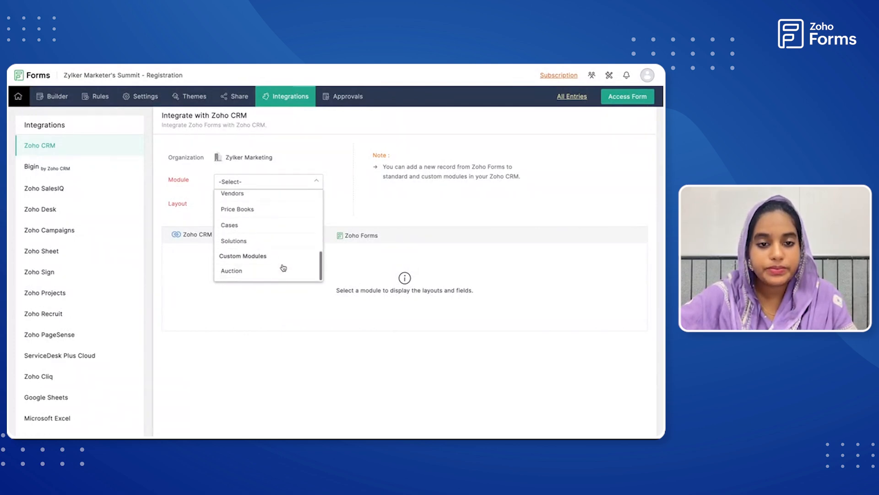
{"action": "scroll", "coordinate": [284, 267], "scroll_direction": "up", "scroll_amount": 7}
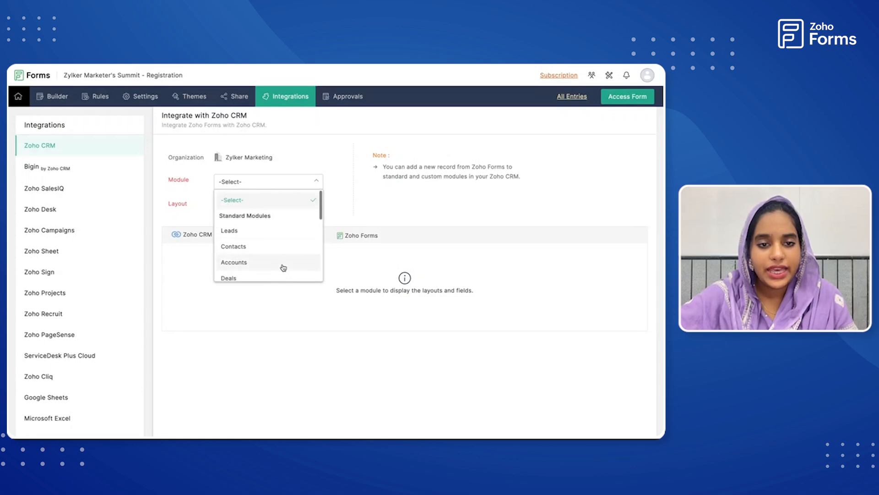
{"action": "left_click", "coordinate": [255, 230]}
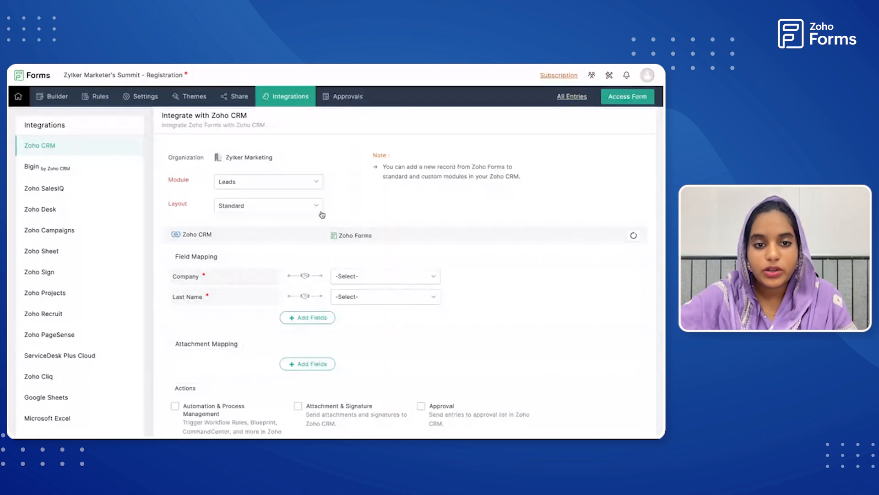
Look over the mapping and action sections of the Leads integration and check the layout choices.
{"action": "scroll", "coordinate": [300, 283], "scroll_direction": "down", "scroll_amount": 1}
{"action": "scroll", "coordinate": [300, 283], "scroll_direction": "down", "scroll_amount": 1}
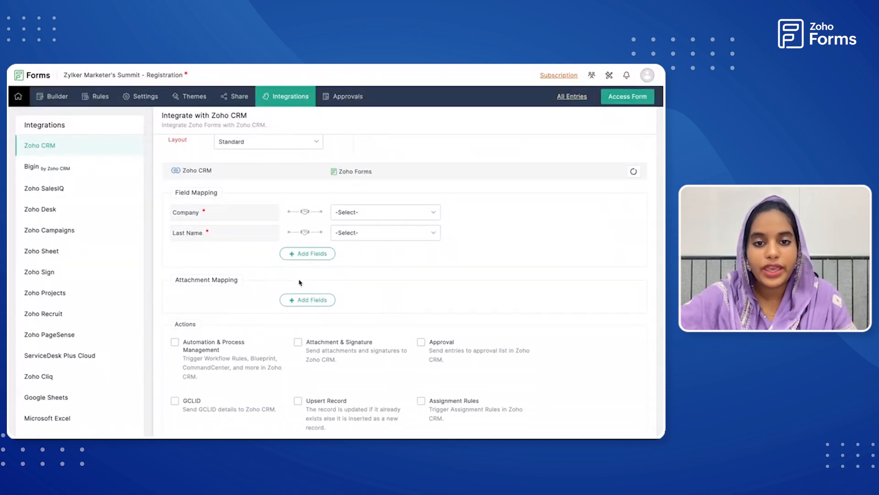
{"action": "scroll", "coordinate": [300, 283], "scroll_direction": "up", "scroll_amount": 2}
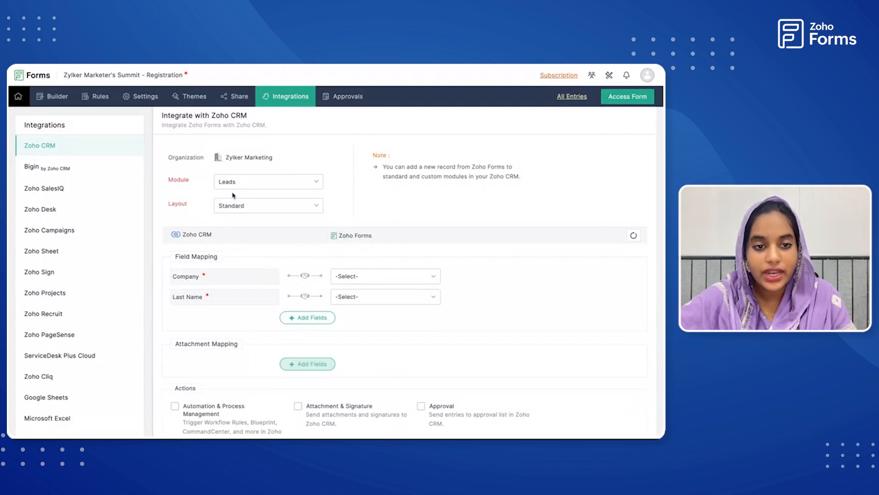
{"action": "left_click", "coordinate": [246, 206]}
{"action": "left_click", "coordinate": [246, 207]}
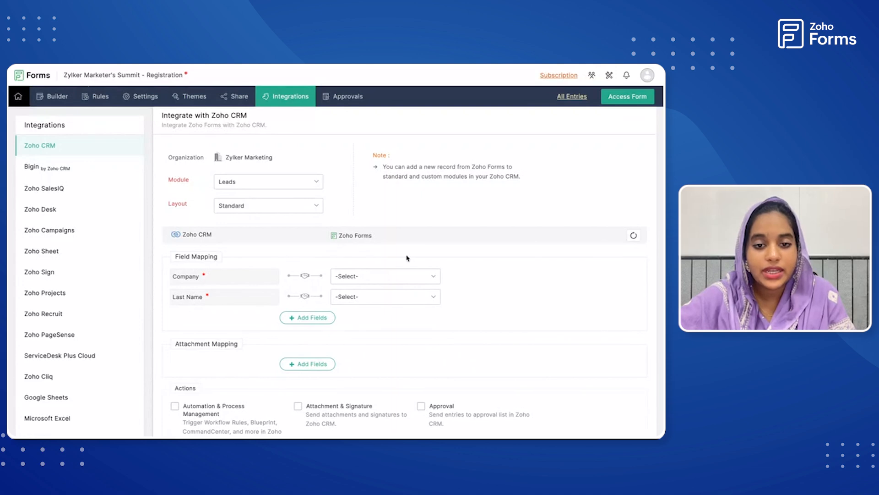
Map the required CRM fields: Company to the organization question and Last Name to Your Name - Last Name.
{"action": "left_click", "coordinate": [389, 276]}
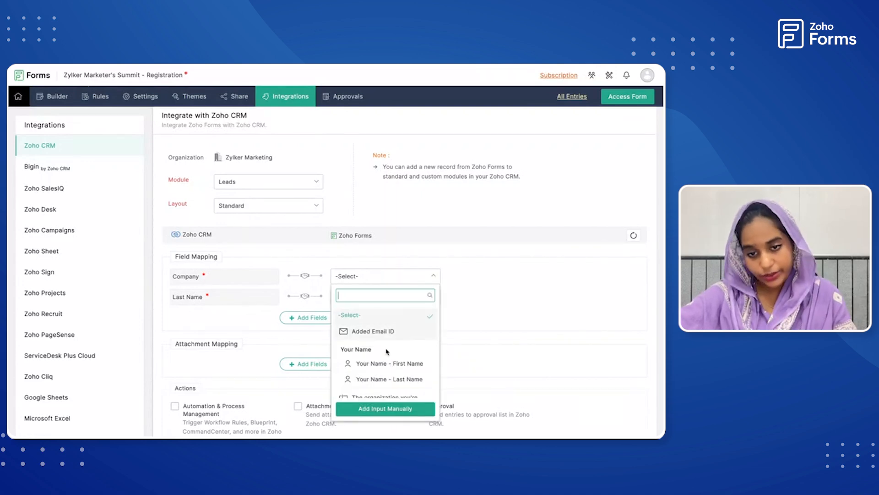
{"action": "scroll", "coordinate": [387, 352], "scroll_direction": "down", "scroll_amount": 1}
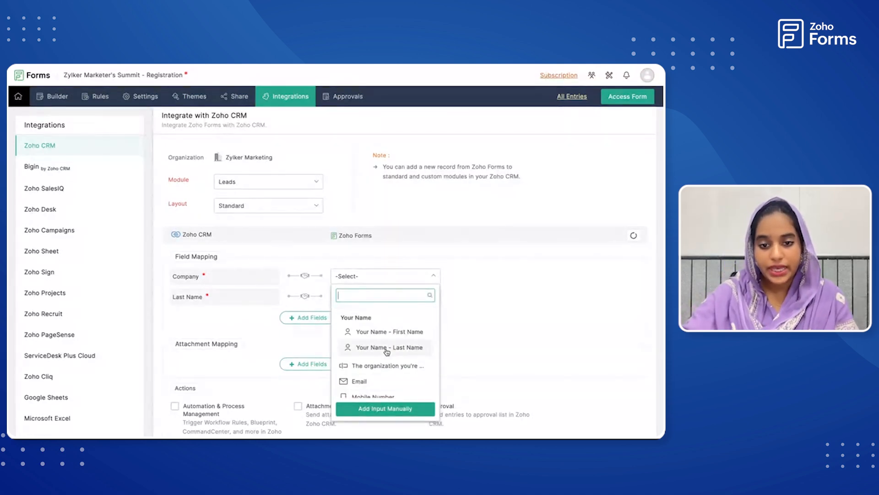
{"action": "left_click", "coordinate": [385, 365]}
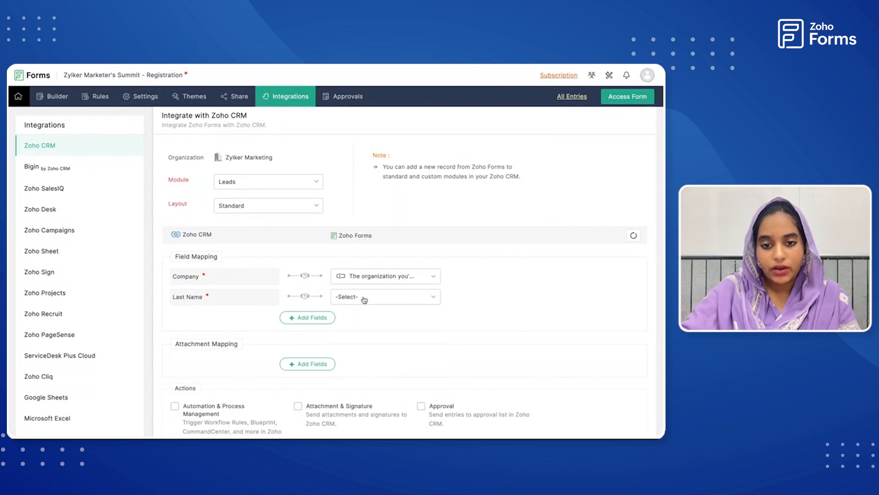
{"action": "left_click", "coordinate": [372, 307]}
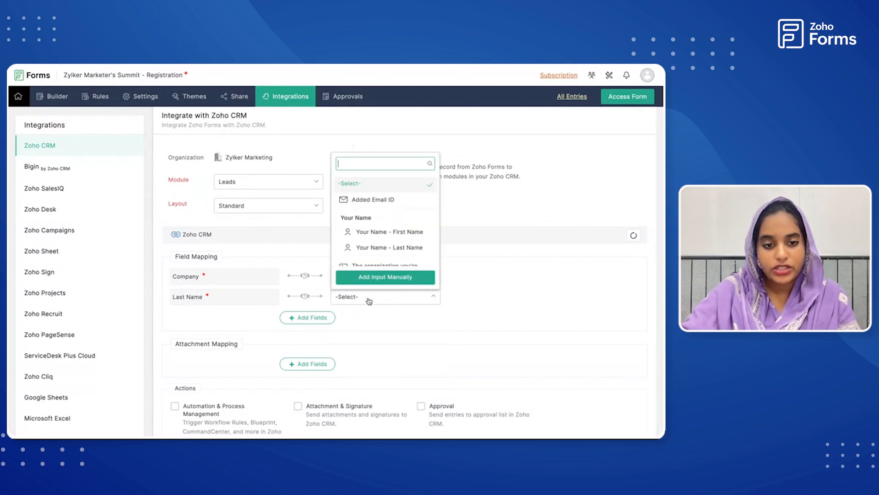
{"action": "left_click", "coordinate": [378, 252]}
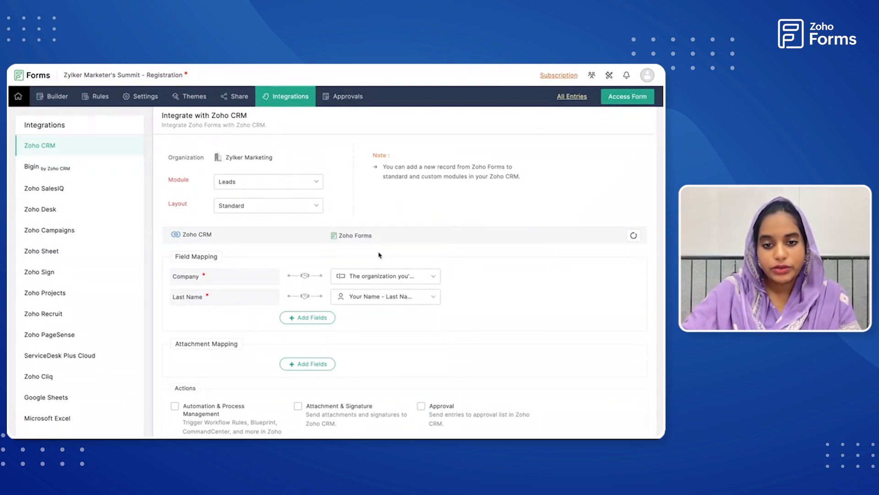
Add a field mapping that links the CRM First Name field to Your Name - First Name.
{"action": "left_click", "coordinate": [311, 323]}
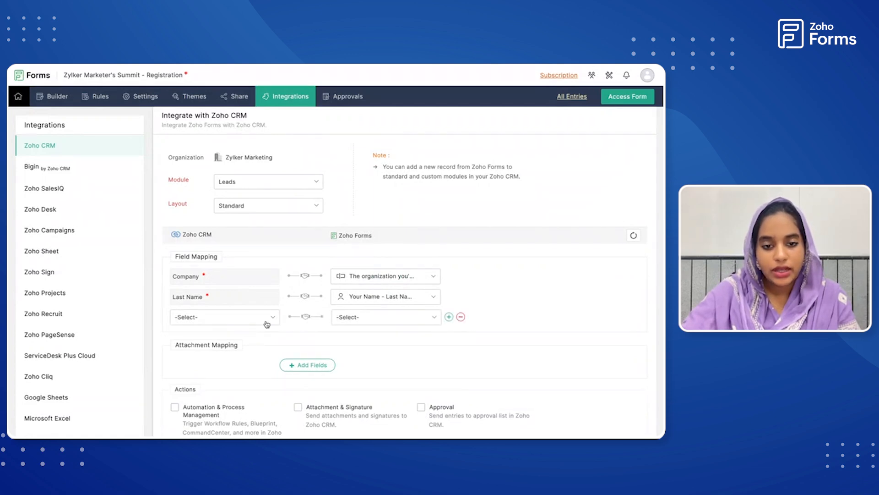
{"action": "left_click", "coordinate": [273, 323]}
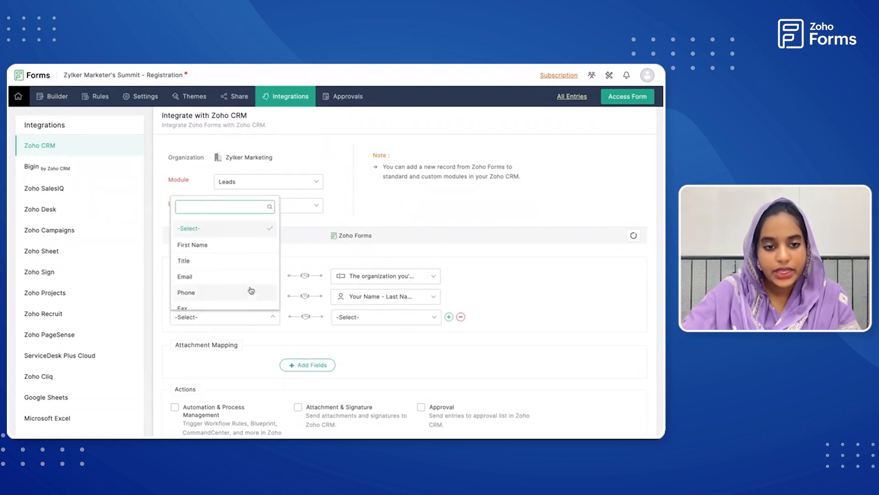
{"action": "left_click", "coordinate": [247, 245]}
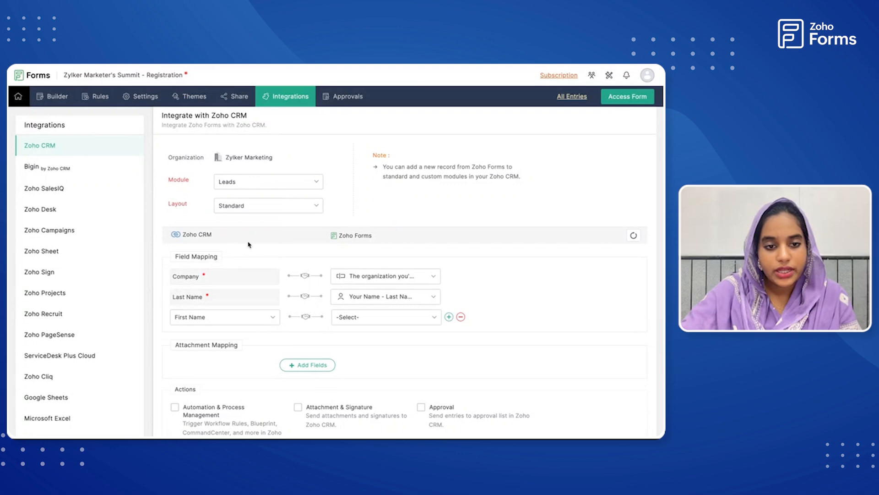
{"action": "left_click", "coordinate": [380, 315]}
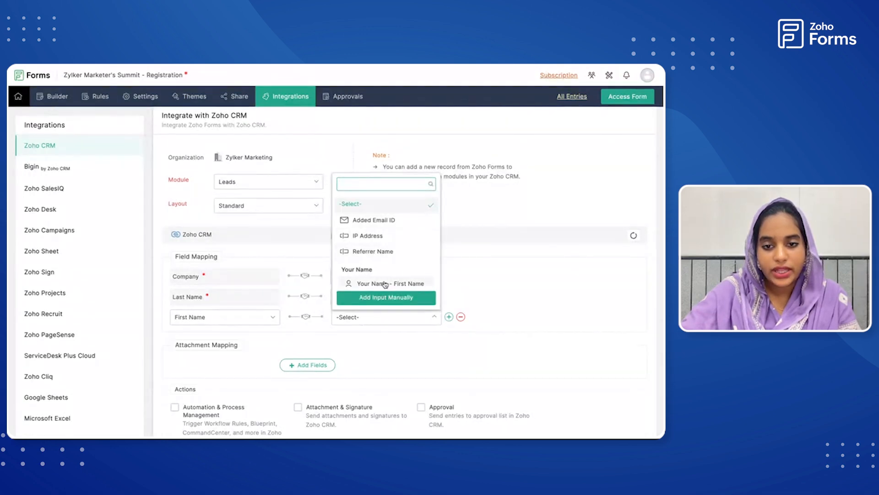
{"action": "scroll", "coordinate": [384, 284], "scroll_direction": "down", "scroll_amount": 2}
{"action": "left_click", "coordinate": [383, 237]}
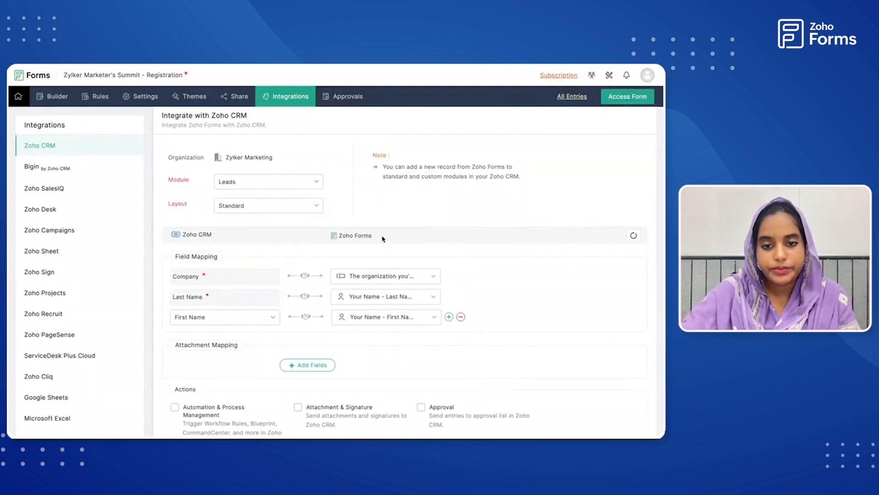
Add a field mapping that links the CRM Email field to the form's Email field.
{"action": "left_click", "coordinate": [448, 317]}
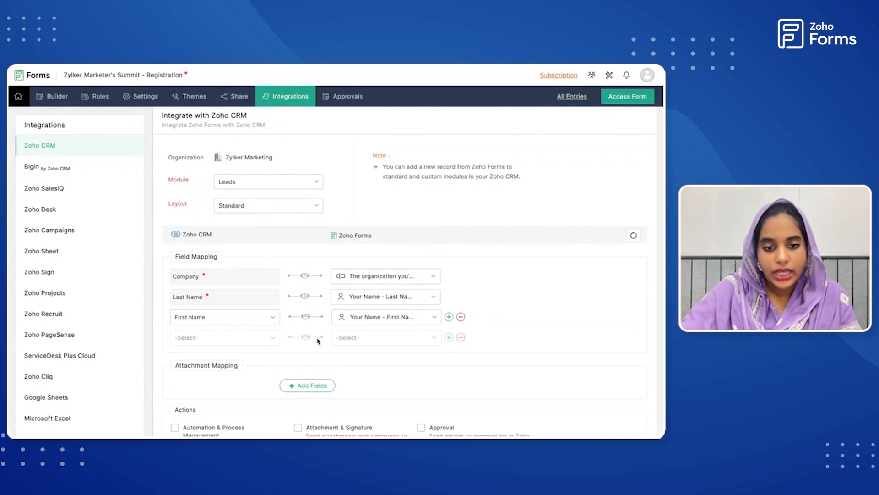
{"action": "left_click", "coordinate": [266, 339]}
{"action": "left_click", "coordinate": [247, 281]}
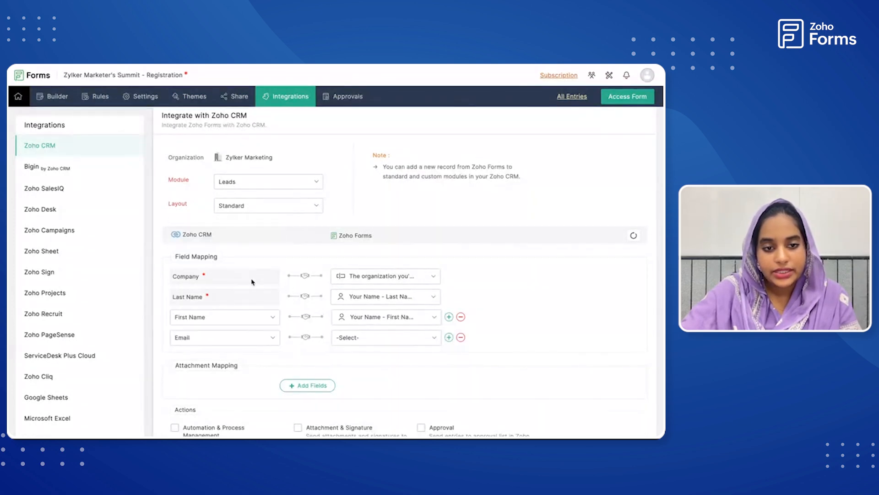
{"action": "left_click", "coordinate": [399, 340]}
{"action": "left_click", "coordinate": [384, 425]}
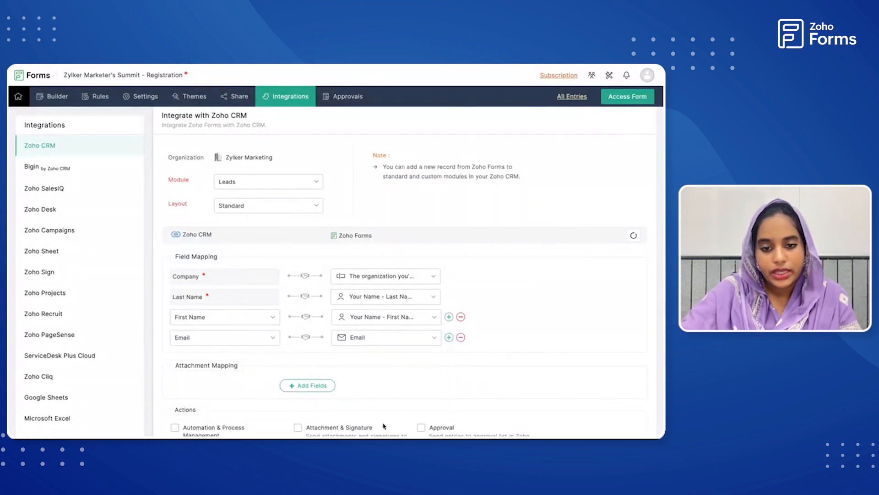
Add a field mapping that links the CRM Mobile field to the form's Mobile Number field.
{"action": "left_click", "coordinate": [448, 337]}
{"action": "left_click", "coordinate": [247, 358]}
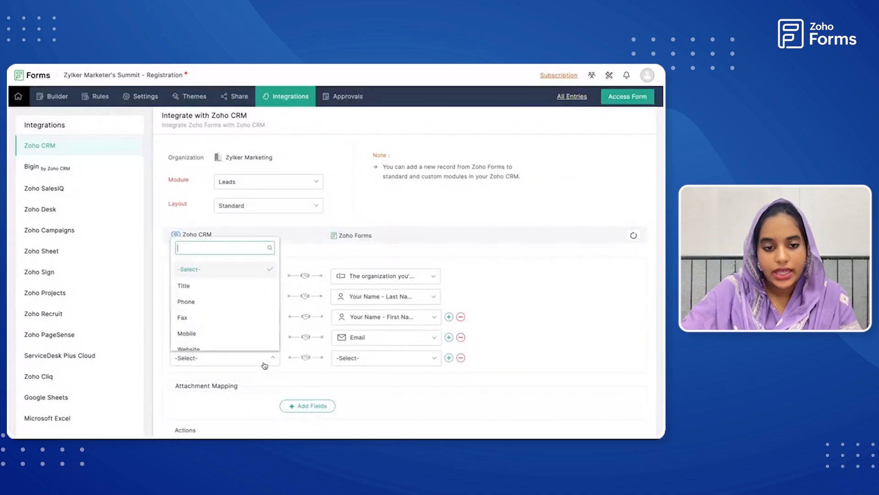
{"action": "left_click", "coordinate": [250, 334]}
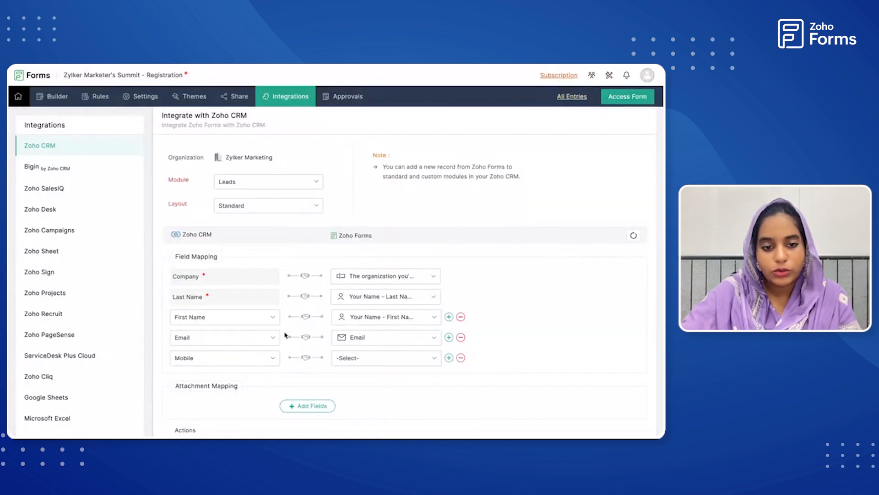
{"action": "left_click", "coordinate": [386, 358]}
{"action": "left_click", "coordinate": [386, 339]}
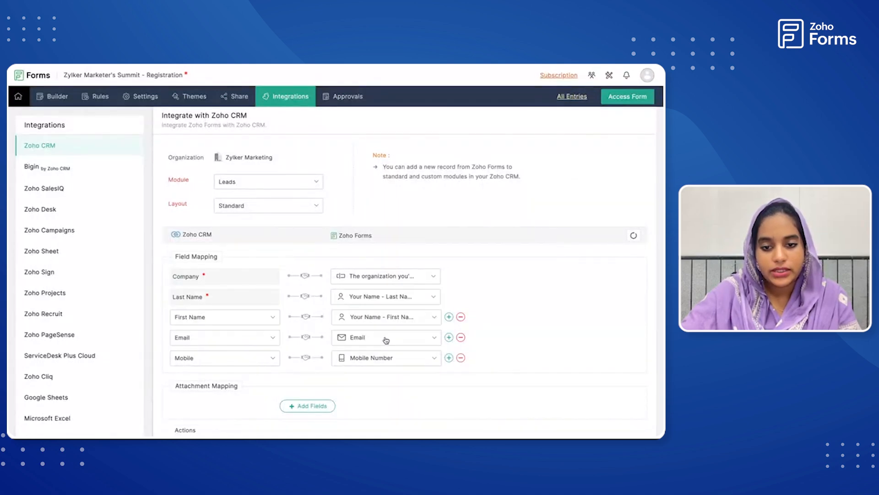
Add a field mapping that links the CRM Lead Source field to the form's "Last step! Would you mind telling us" question.
{"action": "left_click", "coordinate": [449, 358]}
{"action": "scroll", "coordinate": [358, 341], "scroll_direction": "down", "scroll_amount": 3}
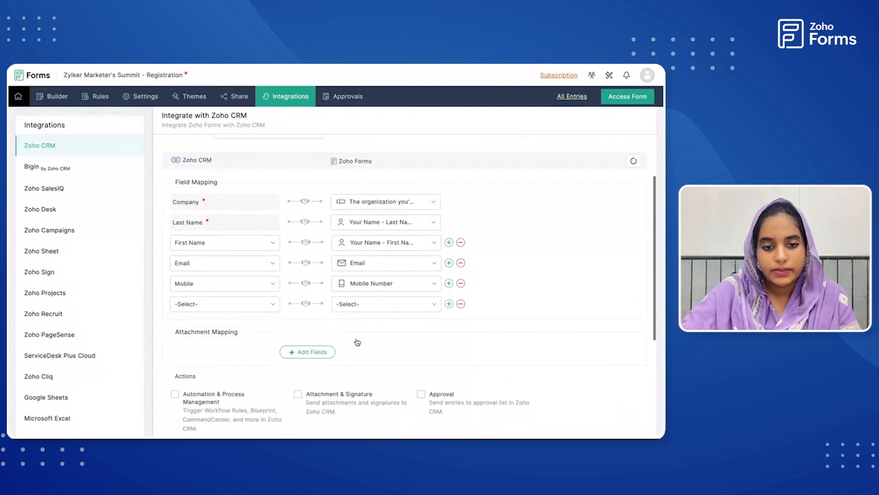
{"action": "left_click", "coordinate": [251, 299]}
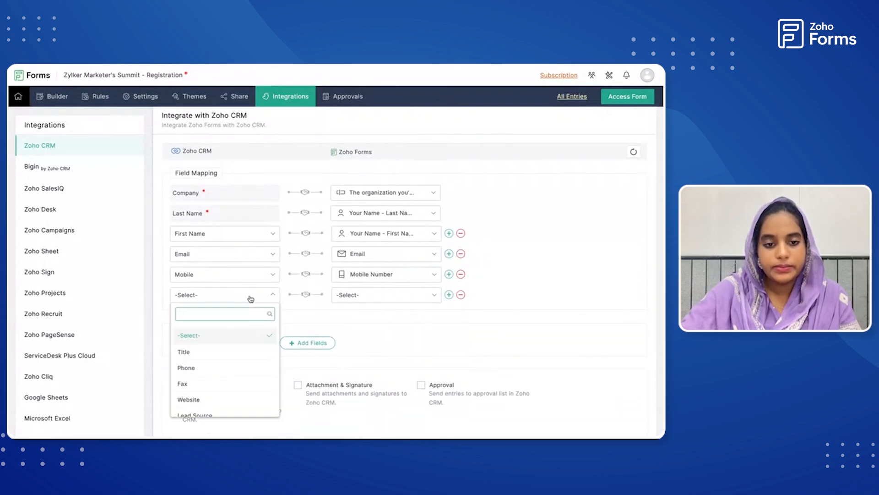
{"action": "scroll", "coordinate": [249, 387], "scroll_direction": "down", "scroll_amount": 3}
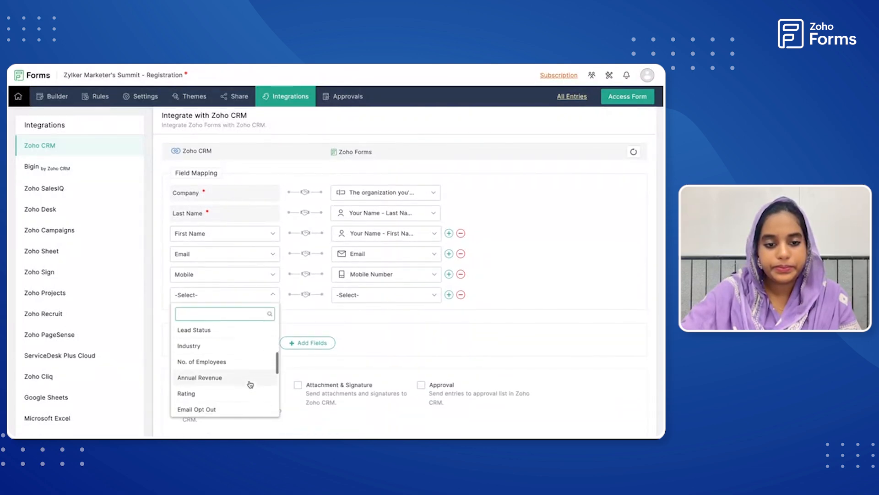
{"action": "scroll", "coordinate": [250, 384], "scroll_direction": "down", "scroll_amount": 3}
{"action": "scroll", "coordinate": [250, 383], "scroll_direction": "down", "scroll_amount": 2}
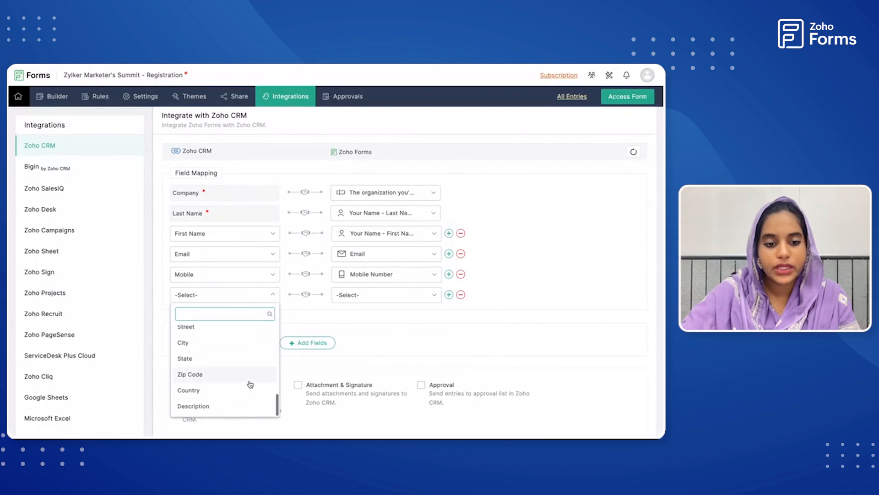
{"action": "scroll", "coordinate": [250, 384], "scroll_direction": "up", "scroll_amount": 6}
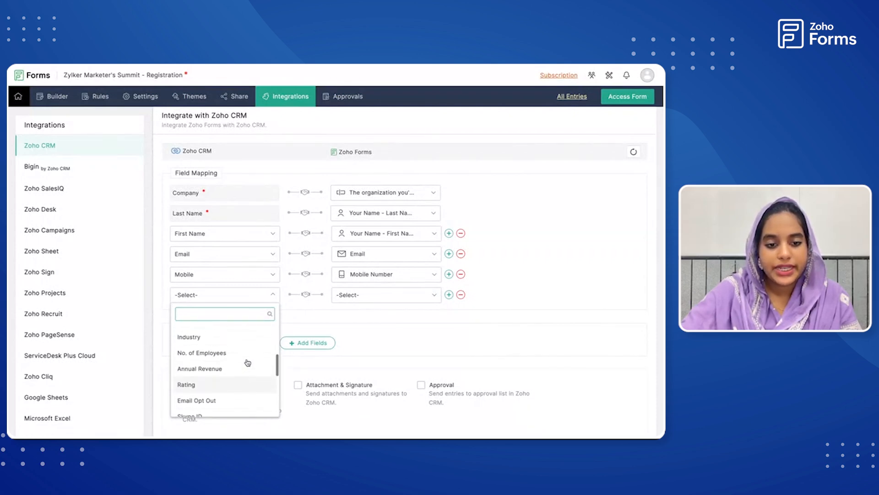
{"action": "left_click", "coordinate": [191, 362]}
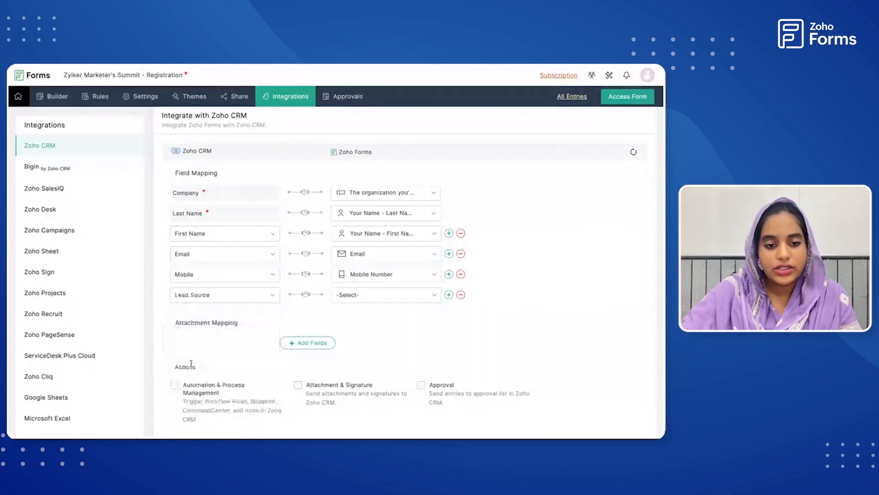
{"action": "left_click", "coordinate": [392, 298]}
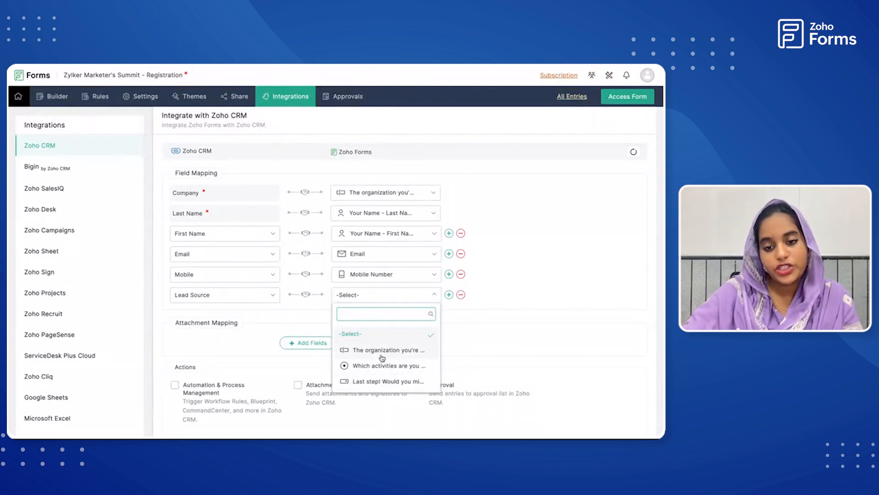
{"action": "left_click", "coordinate": [373, 383]}
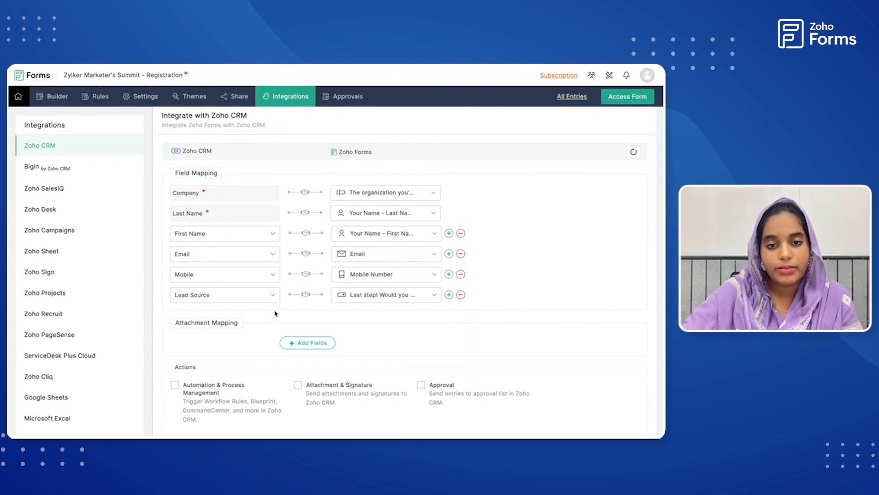
{"action": "scroll", "coordinate": [450, 320], "scroll_direction": "down", "scroll_amount": 2}
{"action": "scroll", "coordinate": [452, 320], "scroll_direction": "down", "scroll_amount": 2}
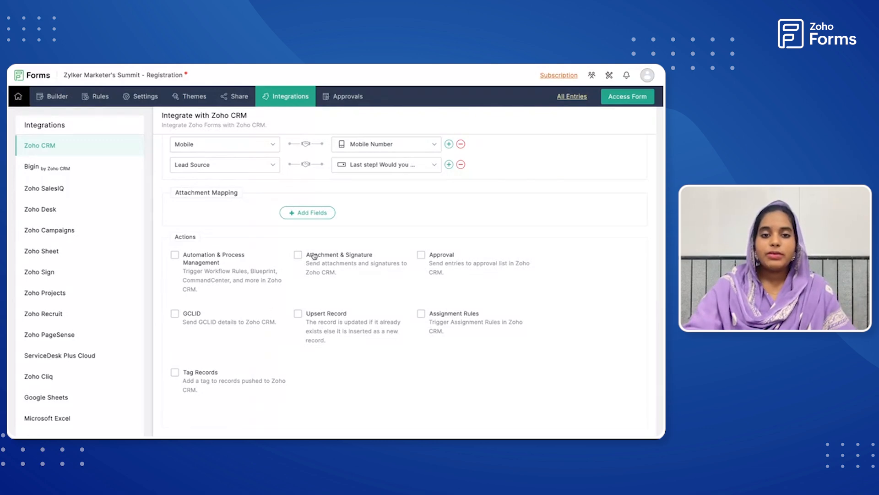
{"action": "left_click", "coordinate": [310, 213]}
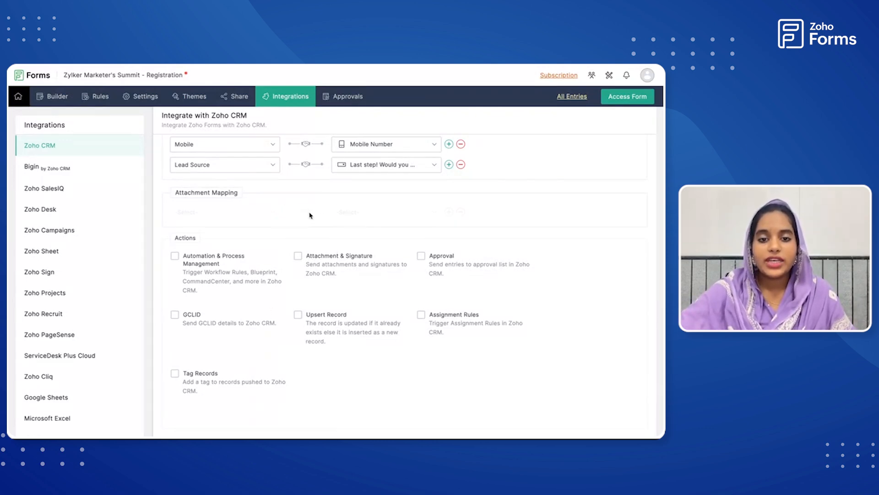
{"action": "left_click", "coordinate": [273, 214]}
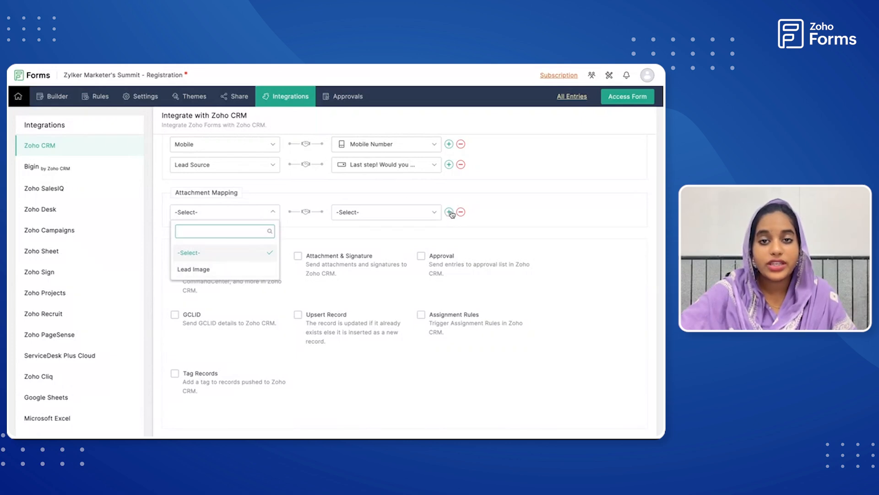
{"action": "left_click", "coordinate": [463, 213]}
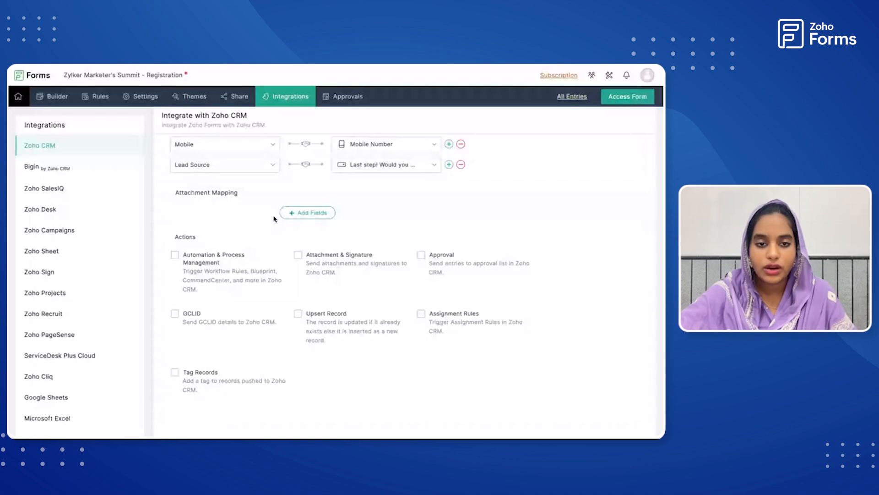
Enable Tag Records for entries pushed to the CRM, with the manually entered tag name Summit 2024.
{"action": "scroll", "coordinate": [334, 268], "scroll_direction": "down", "scroll_amount": 1}
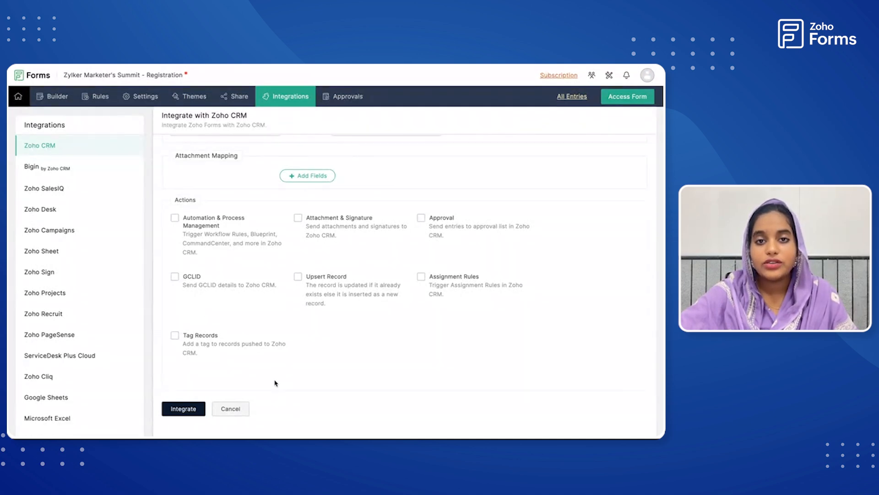
{"action": "left_click", "coordinate": [175, 336]}
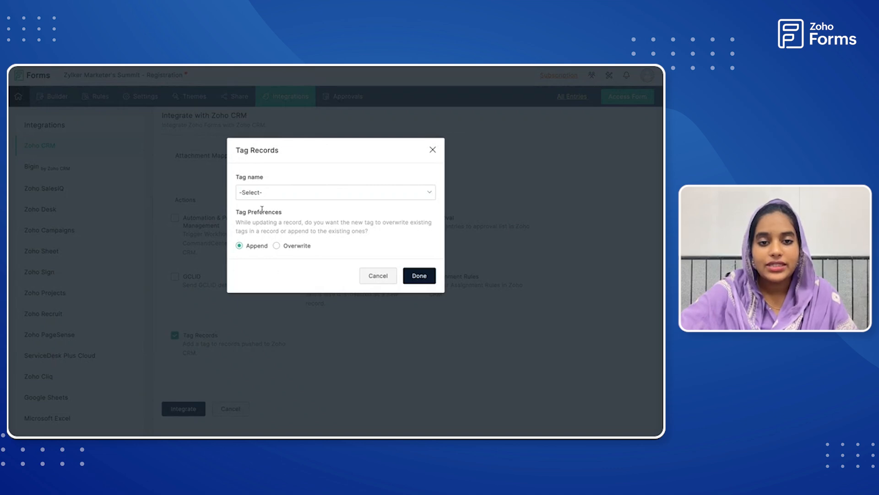
{"action": "left_click", "coordinate": [279, 197]}
{"action": "scroll", "coordinate": [289, 240], "scroll_direction": "down", "scroll_amount": 1}
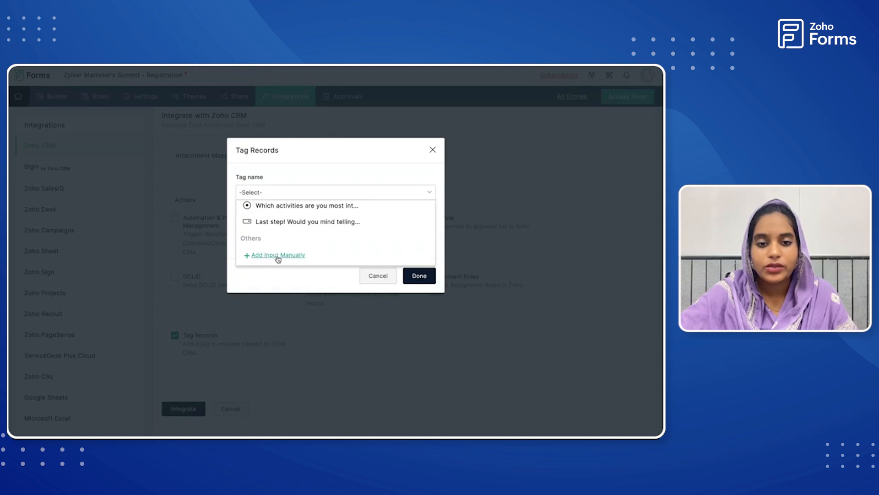
{"action": "scroll", "coordinate": [280, 228], "scroll_direction": "up", "scroll_amount": 1}
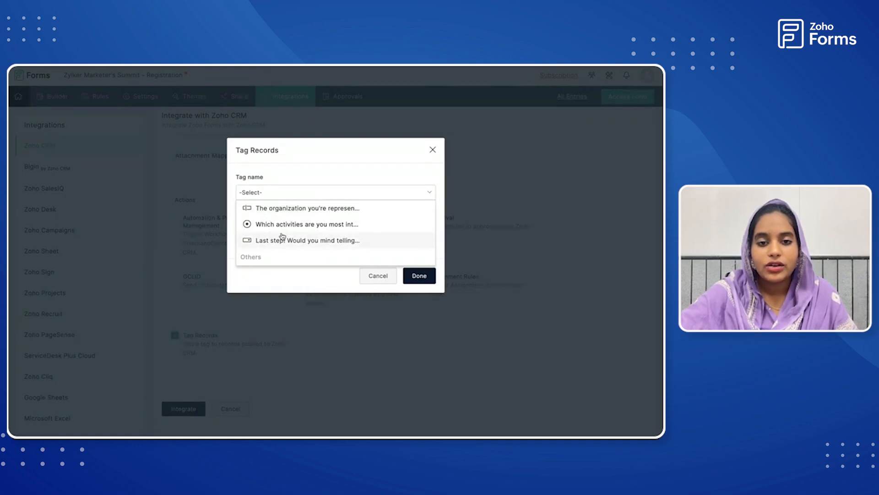
{"action": "scroll", "coordinate": [284, 250], "scroll_direction": "down", "scroll_amount": 1}
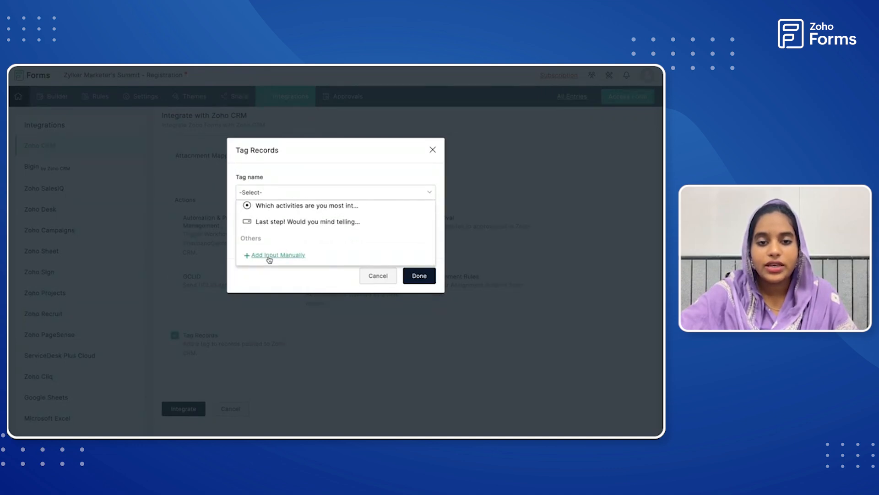
{"action": "left_click", "coordinate": [269, 255]}
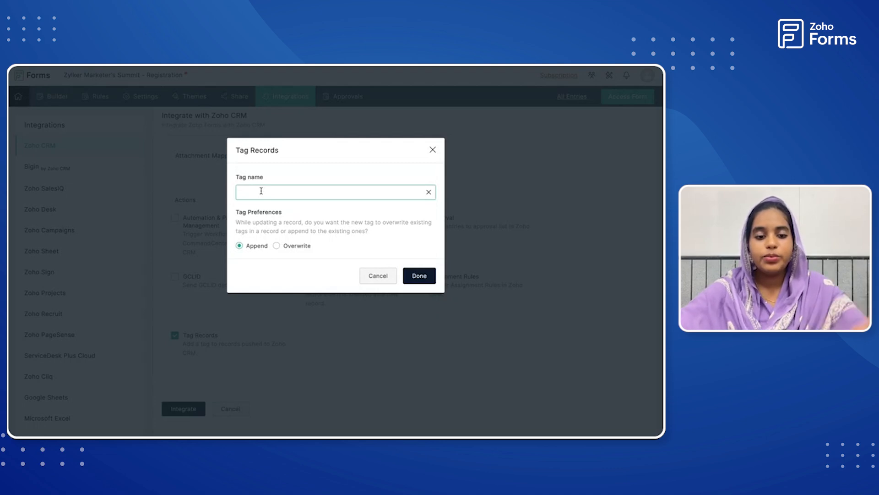
{"action": "type", "text": "Su"}
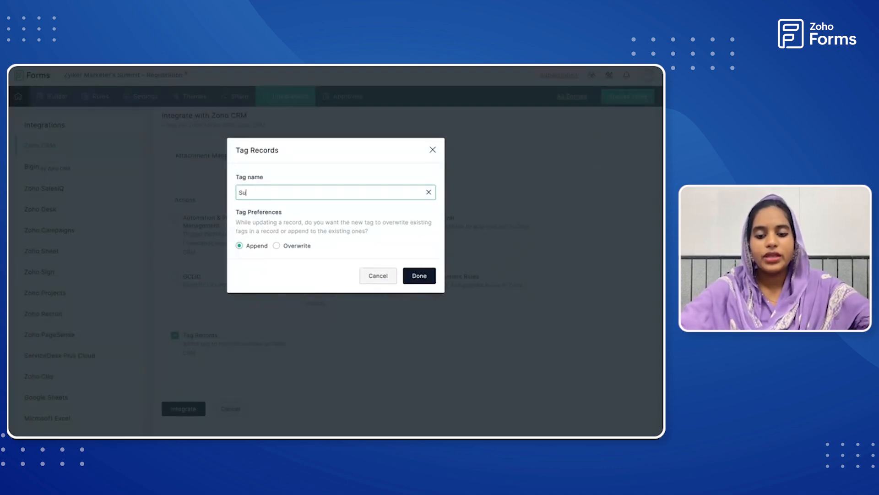
{"action": "type", "text": "mmit 2"}
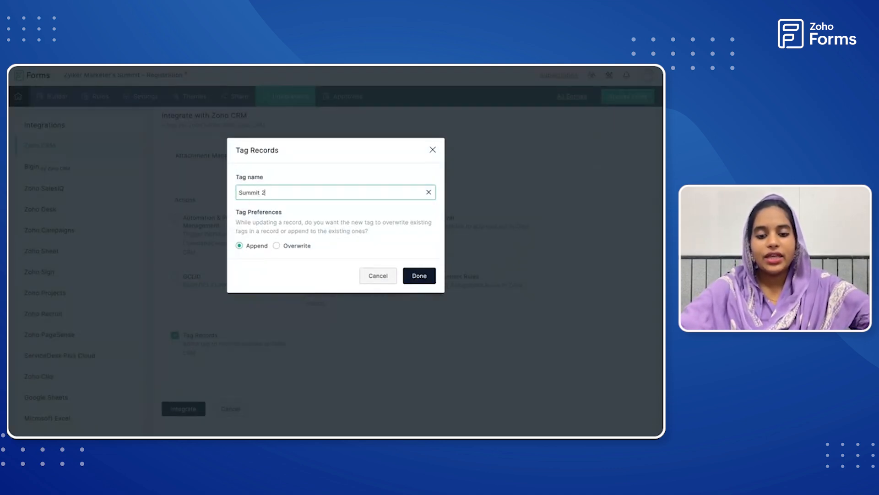
{"action": "type", "text": "024"}
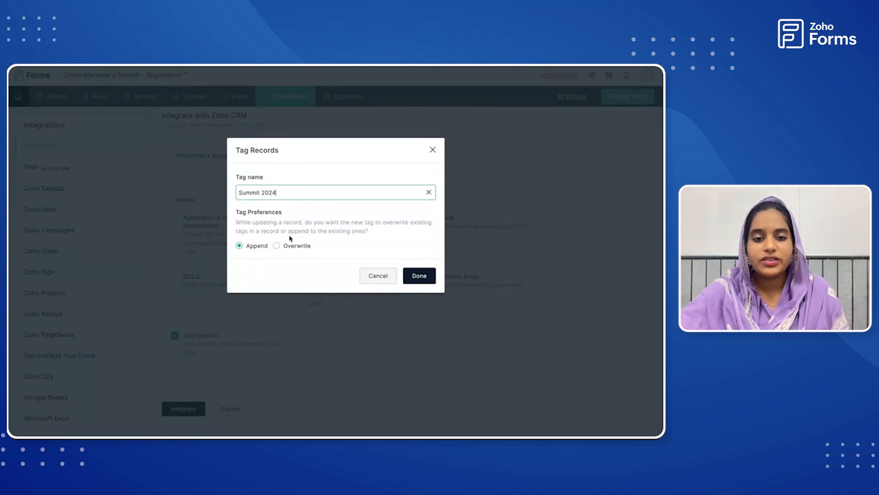
{"action": "left_click", "coordinate": [425, 276]}
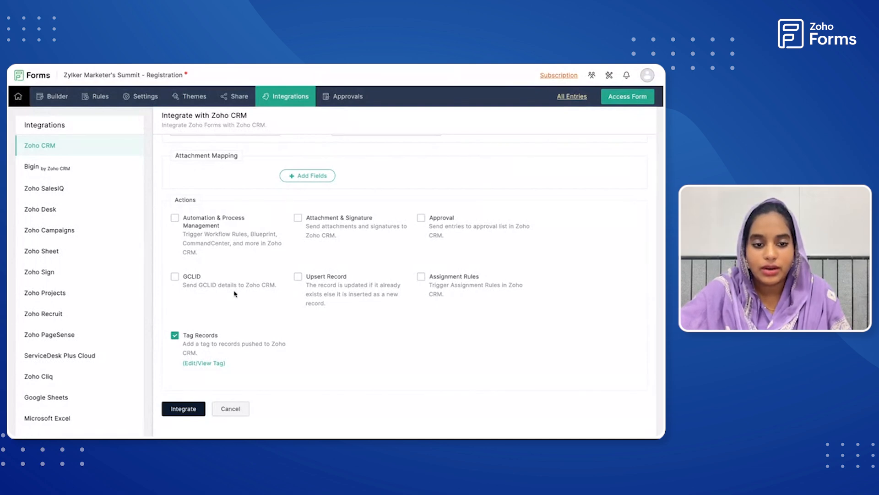
Review the field mappings and actions and complete the form's integration with Zoho CRM.
{"action": "scroll", "coordinate": [214, 296], "scroll_direction": "up", "scroll_amount": 6}
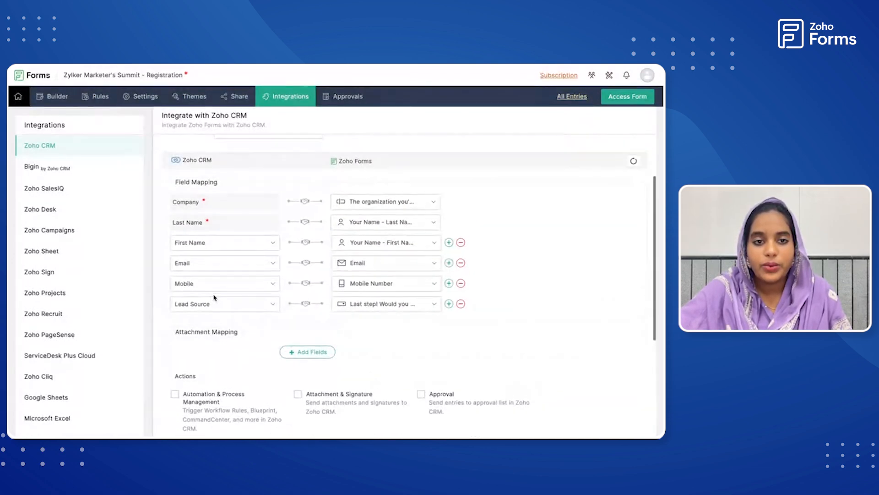
{"action": "scroll", "coordinate": [214, 297], "scroll_direction": "down", "scroll_amount": 5}
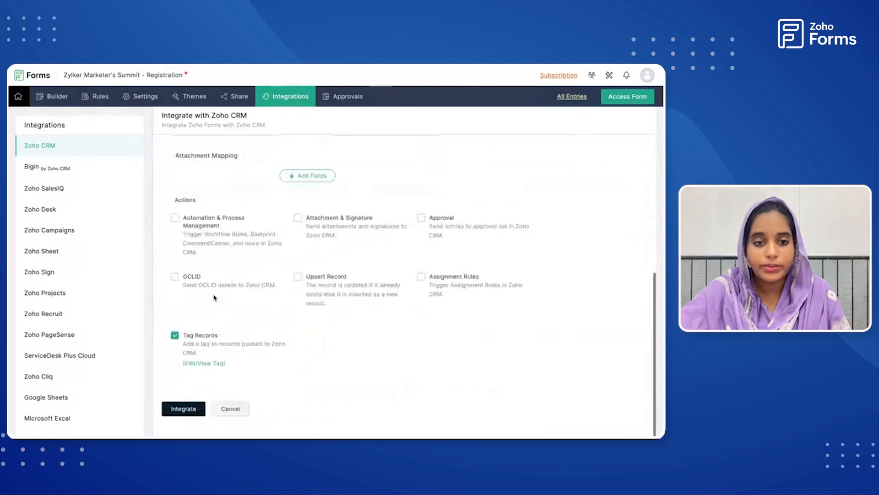
{"action": "left_click", "coordinate": [179, 410]}
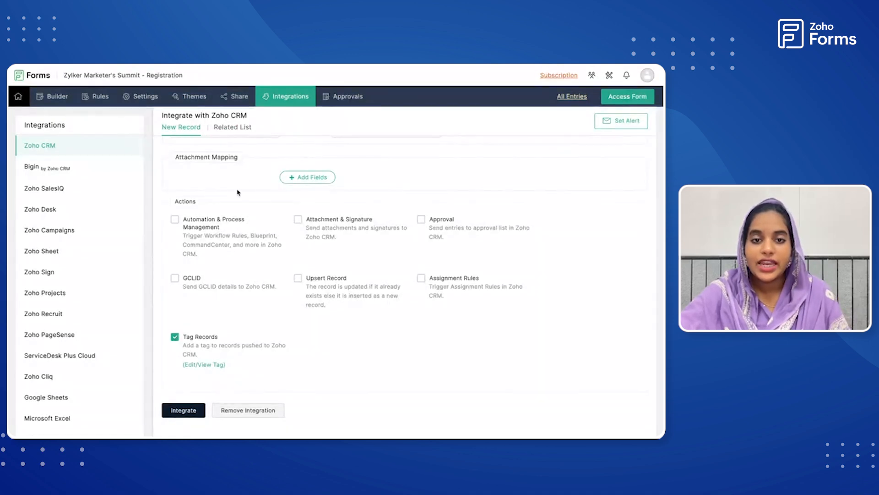
Open the live Zylker Marketer's Summit registration form and look through its fields.
{"action": "left_click", "coordinate": [619, 97]}
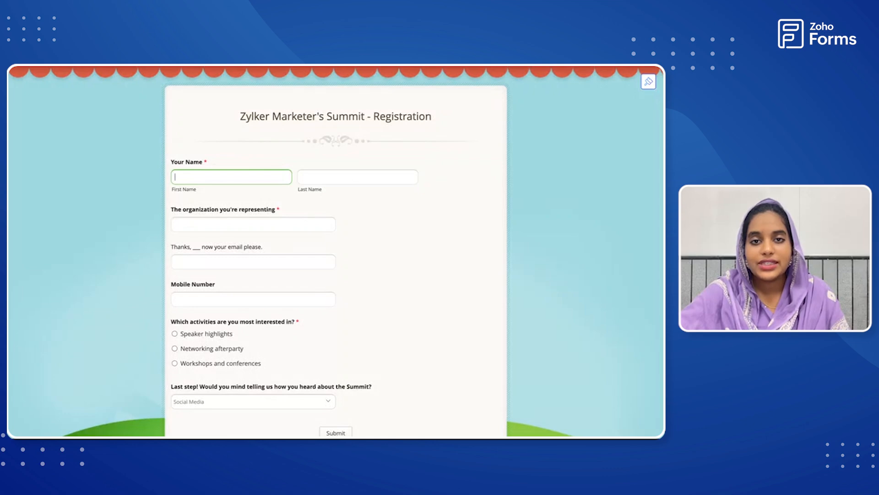
{"action": "key", "text": "super+w"}
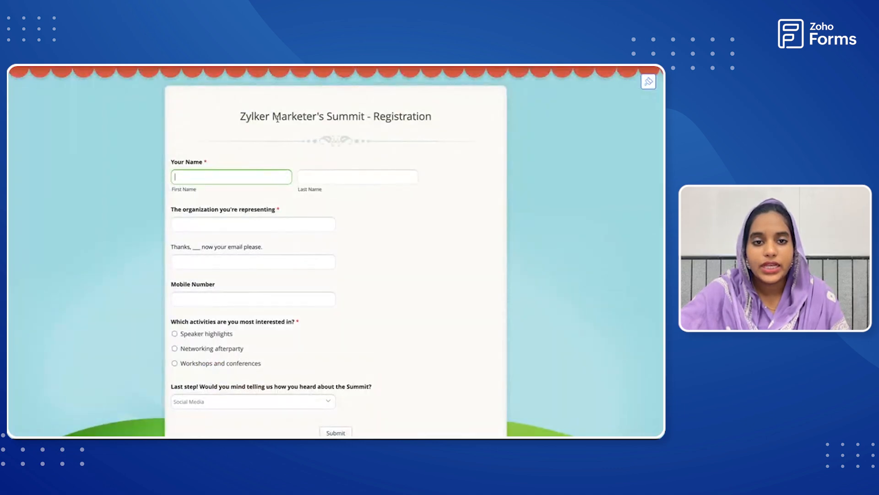
{"action": "left_click", "coordinate": [272, 225]}
{"action": "scroll", "coordinate": [272, 230], "scroll_direction": "down", "scroll_amount": 1}
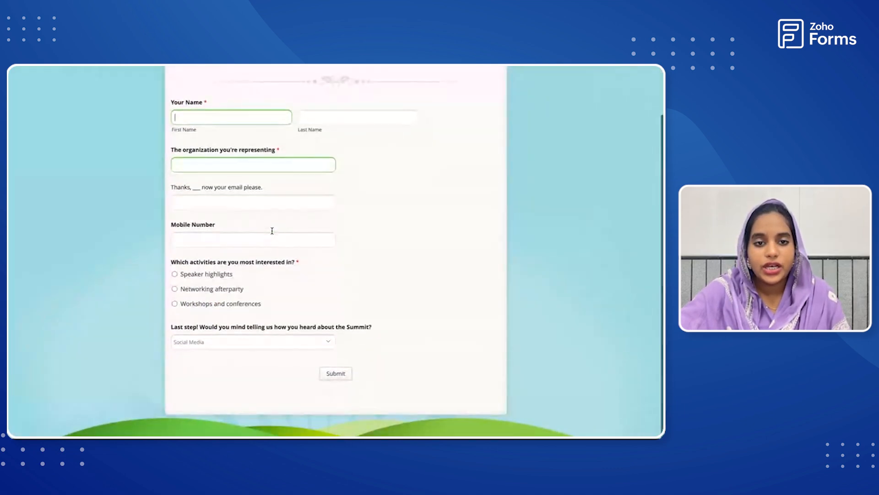
{"action": "scroll", "coordinate": [272, 231], "scroll_direction": "up", "scroll_amount": 1}
Fill in the registrant's first and last name in the registration form.
{"action": "left_click", "coordinate": [212, 172]}
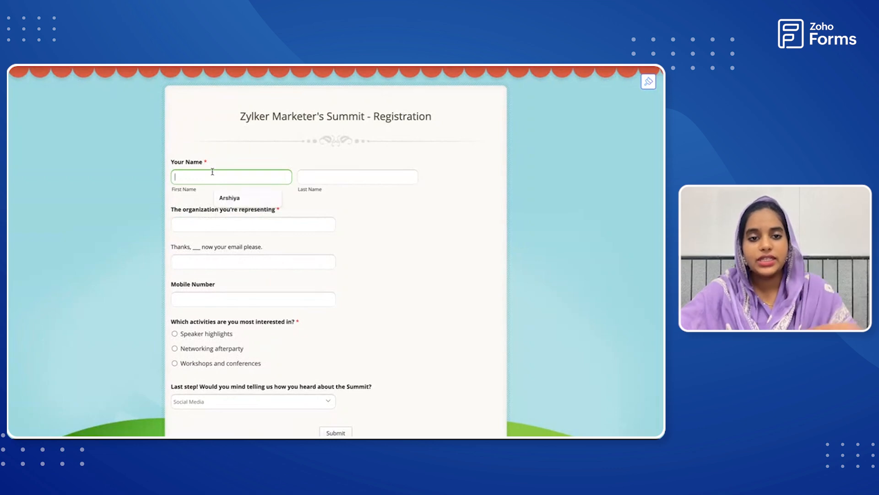
{"action": "left_click", "coordinate": [238, 198]}
{"action": "left_click", "coordinate": [318, 178]}
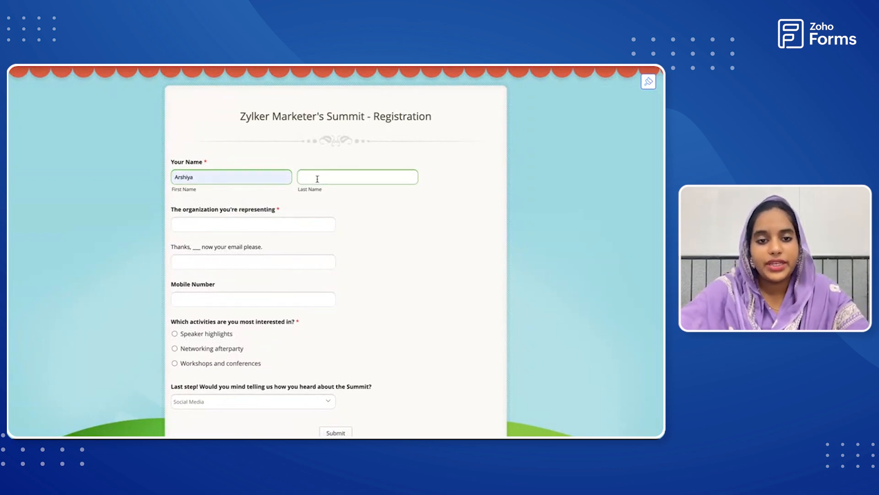
{"action": "type", "text": "B"}
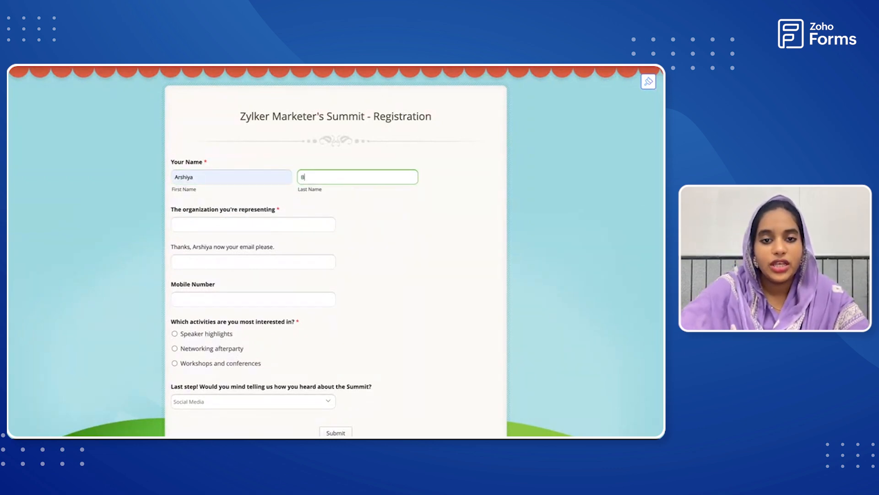
{"action": "type", "text": "egum"}
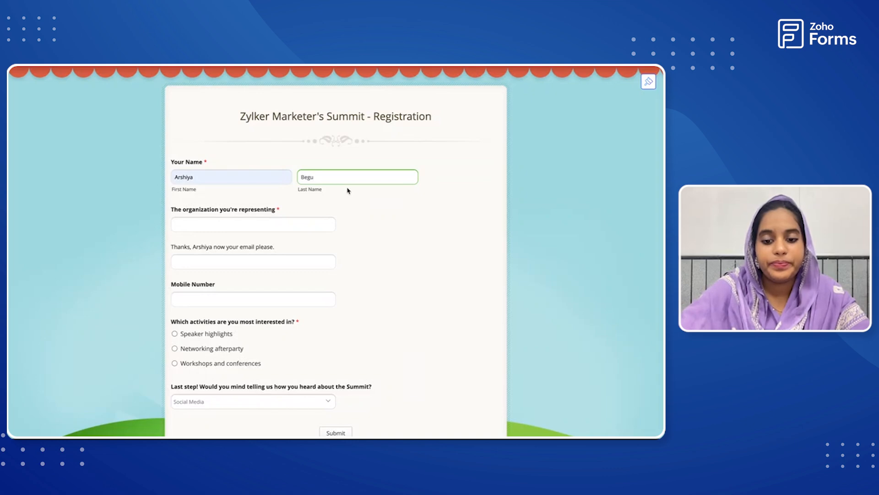
Enter Zylker Marketing group as the organization being represented in the registration form.
{"action": "key", "text": "Tab"}
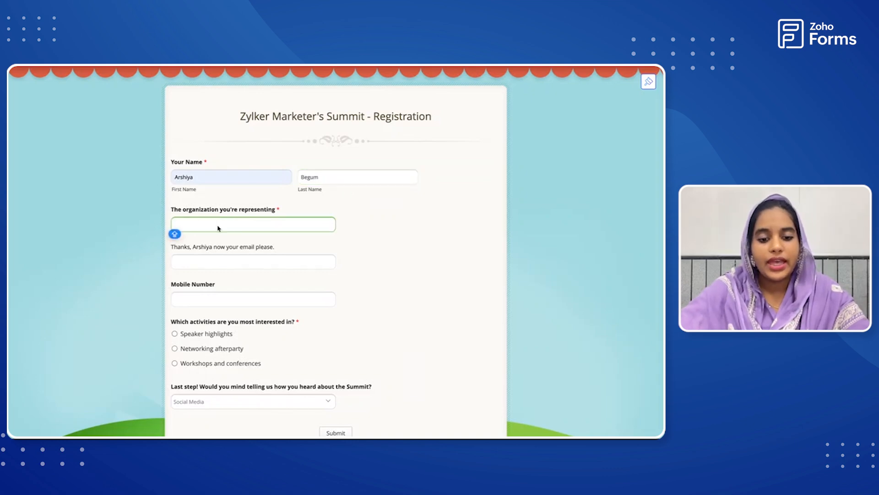
{"action": "type", "text": "Zylker"}
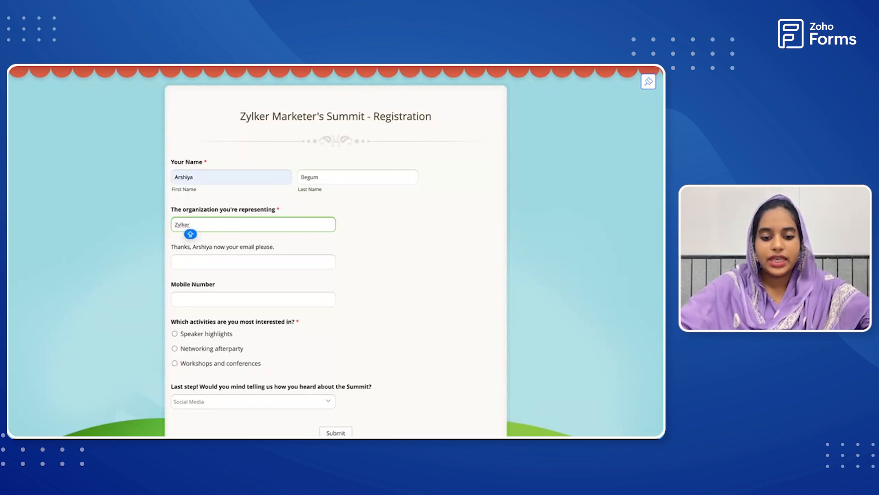
{"action": "type", "text": " Marke"}
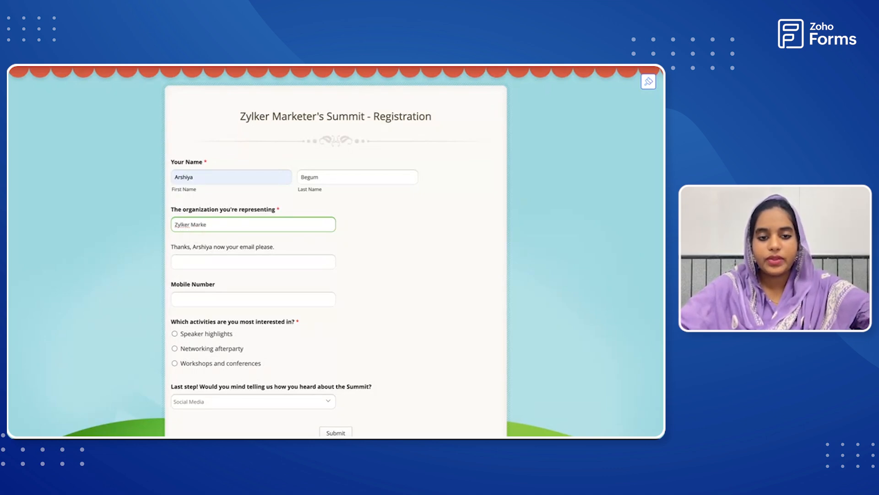
{"action": "type", "text": "ting"}
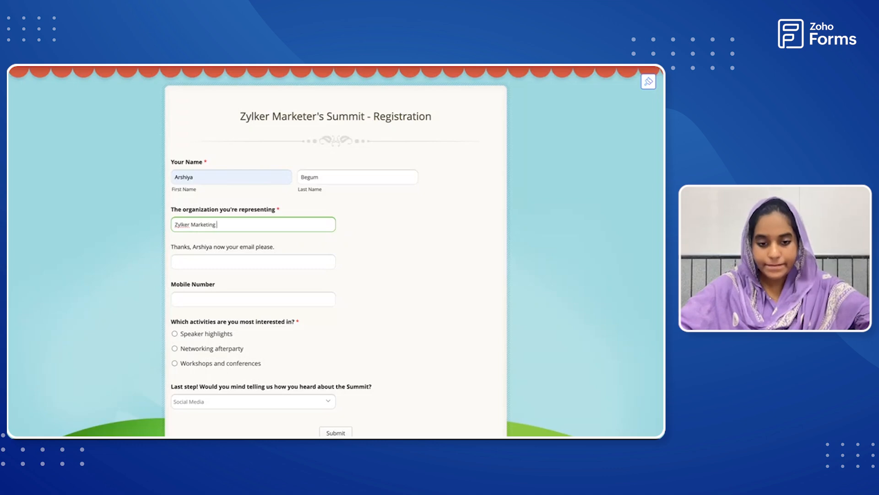
{"action": "type", "text": " group"}
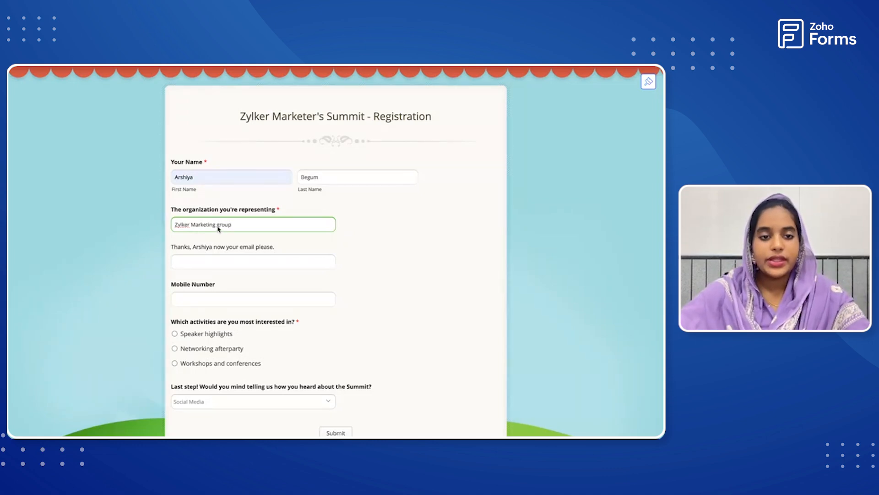
Fill in the registrant's email address and mobile number from the saved suggestions.
{"action": "left_click", "coordinate": [194, 265]}
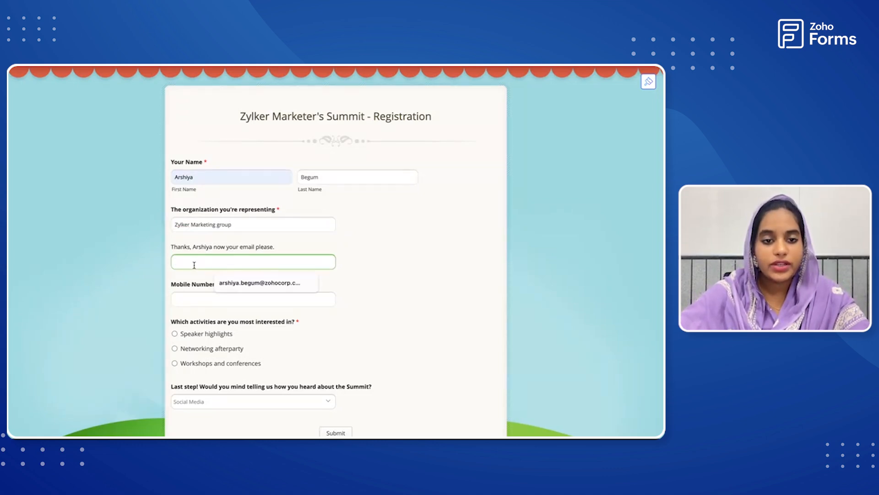
{"action": "left_click", "coordinate": [267, 284]}
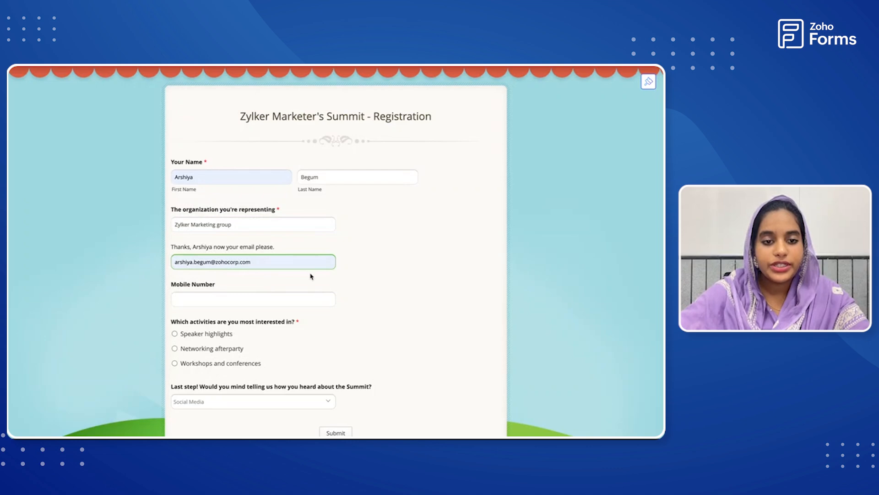
{"action": "scroll", "coordinate": [305, 274], "scroll_direction": "down", "scroll_amount": 1}
{"action": "left_click", "coordinate": [257, 241]}
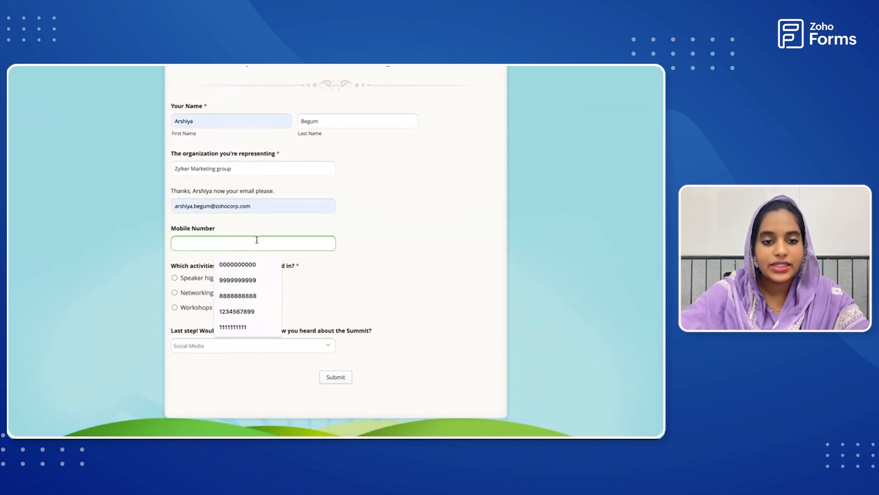
{"action": "left_click", "coordinate": [245, 264]}
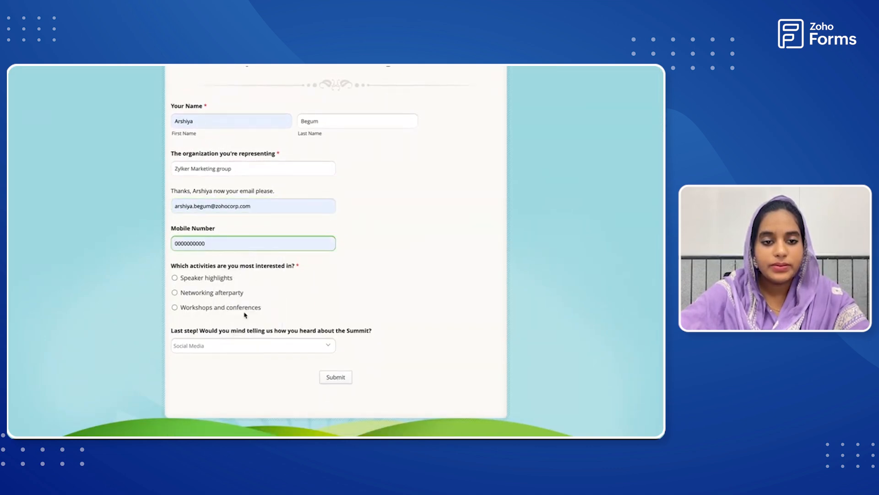
Choose Speaker highlights as the activity of interest and Newspaper ads as the referral source, and submit the form.
{"action": "key", "text": "Tab"}
{"action": "key", "text": "space"}
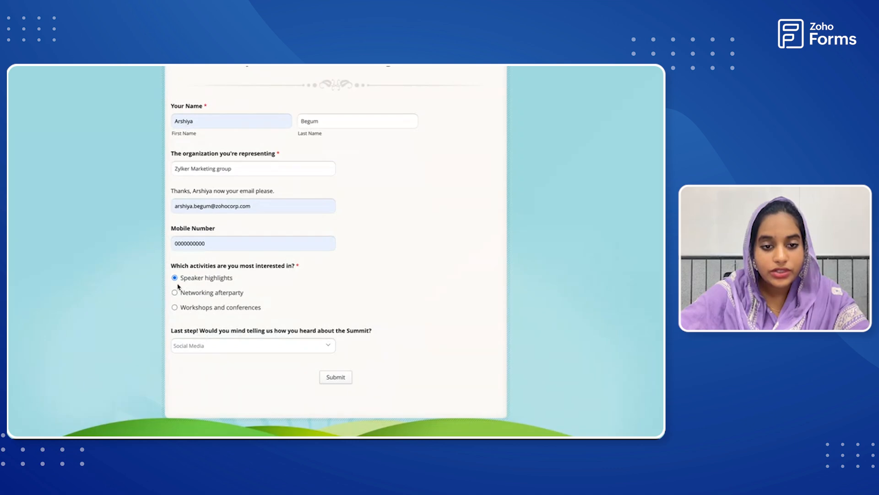
{"action": "left_click", "coordinate": [217, 349]}
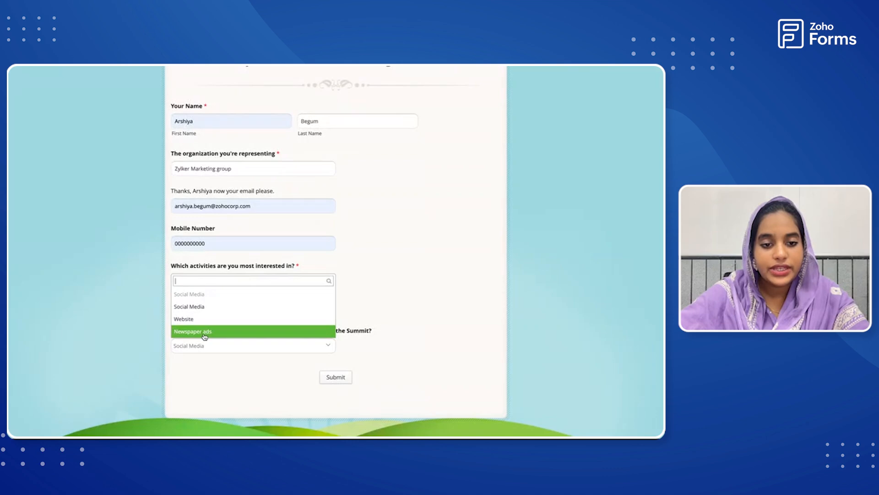
{"action": "left_click", "coordinate": [203, 332]}
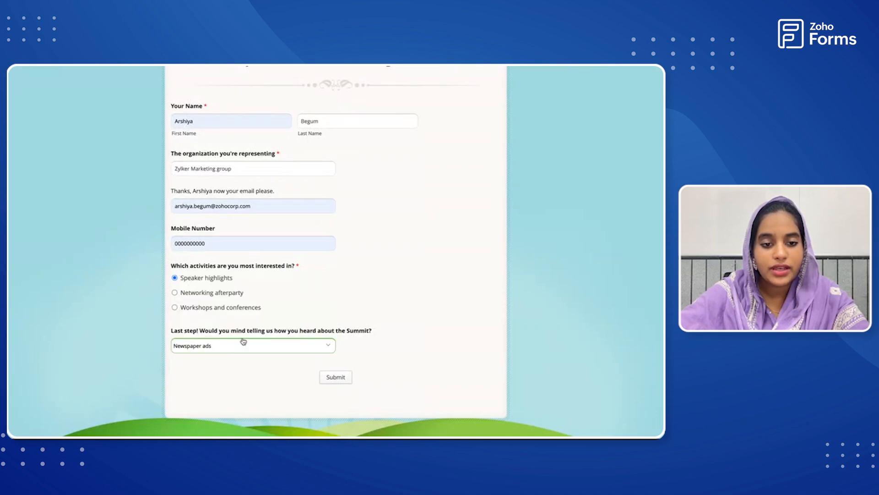
{"action": "left_click", "coordinate": [335, 377]}
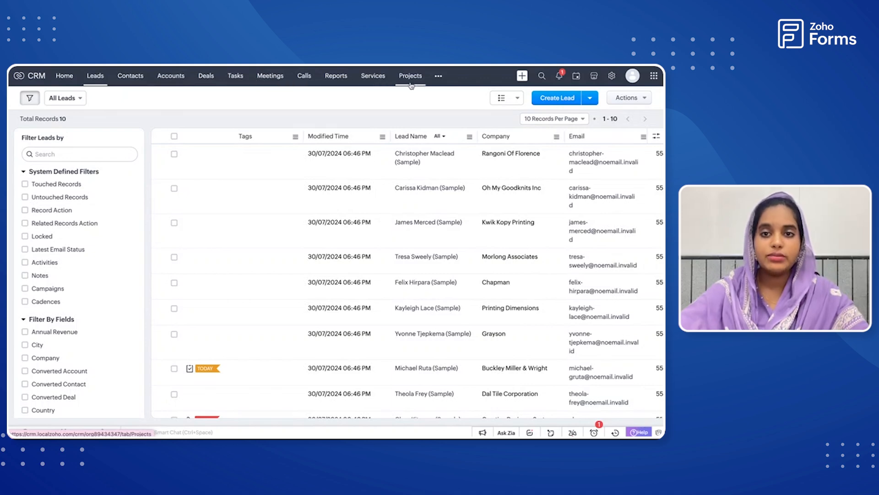
Look through the Zoho CRM modules and examine the new lead's tag, company, email, mobile and lead source in the Leads list.
{"action": "left_click", "coordinate": [438, 76]}
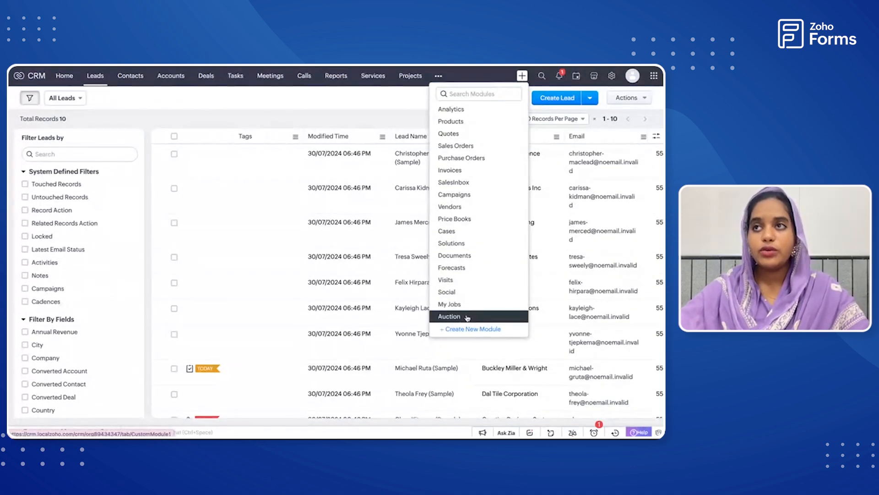
{"action": "left_click", "coordinate": [373, 100]}
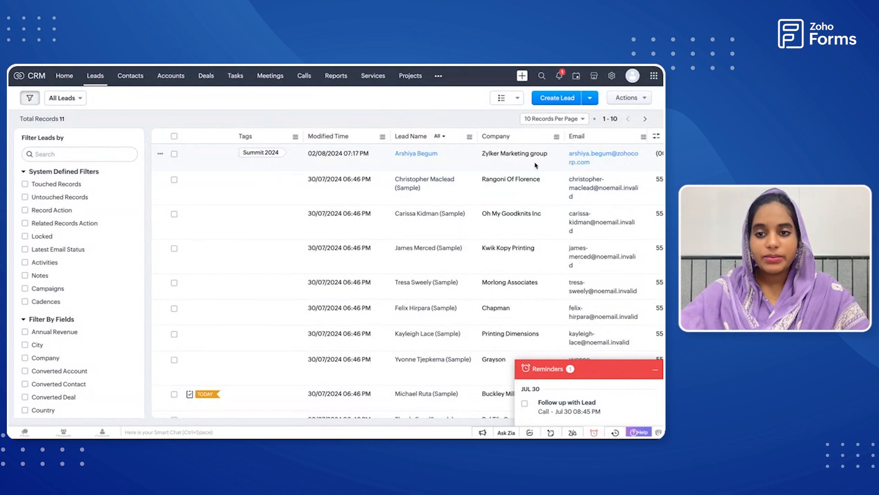
{"action": "scroll", "coordinate": [466, 161], "scroll_direction": "right", "scroll_amount": 3}
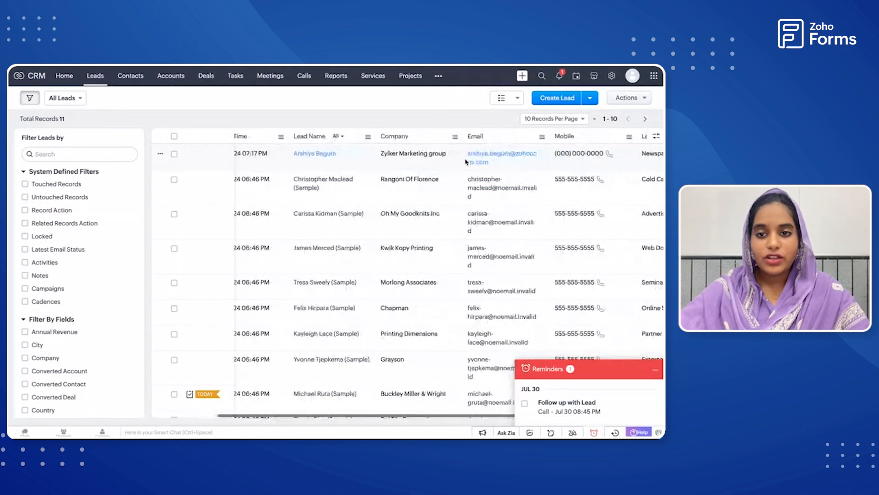
{"action": "scroll", "coordinate": [466, 161], "scroll_direction": "right", "scroll_amount": 5}
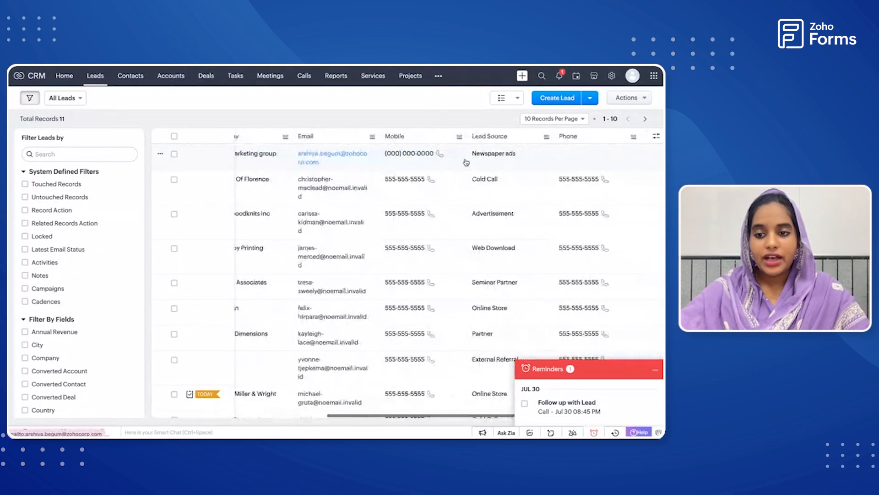
{"action": "left_click", "coordinate": [654, 369]}
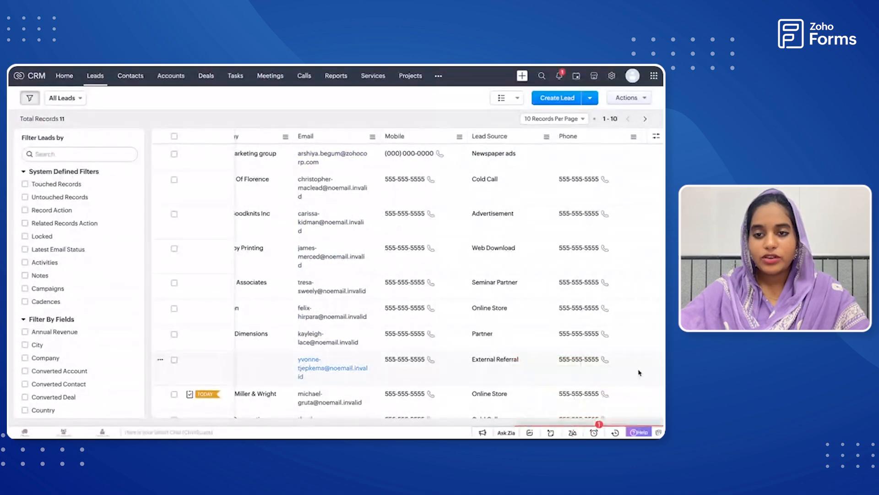
{"action": "scroll", "coordinate": [325, 155], "scroll_direction": "left", "scroll_amount": 8}
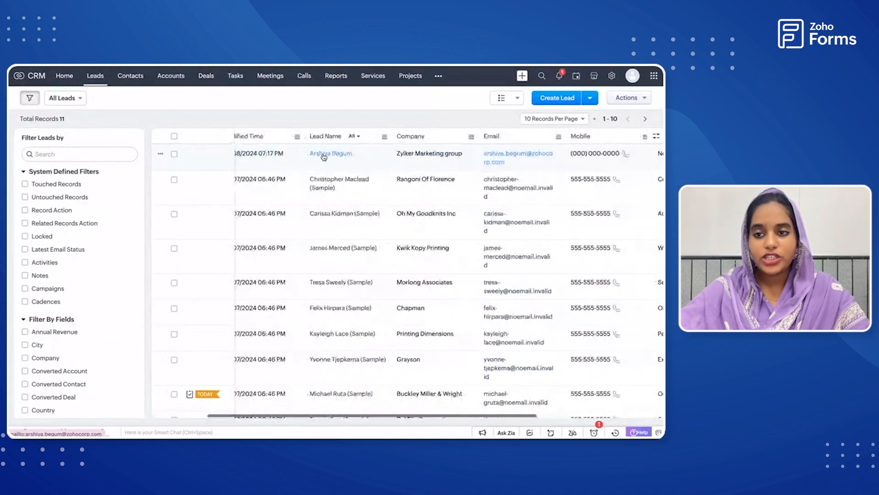
{"action": "scroll", "coordinate": [324, 157], "scroll_direction": "left", "scroll_amount": 3}
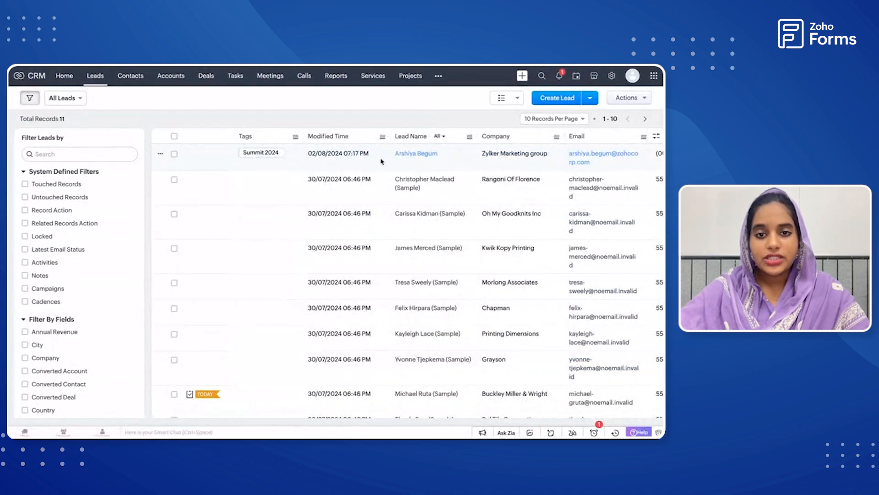
{"action": "scroll", "coordinate": [419, 160], "scroll_direction": "right", "scroll_amount": 3}
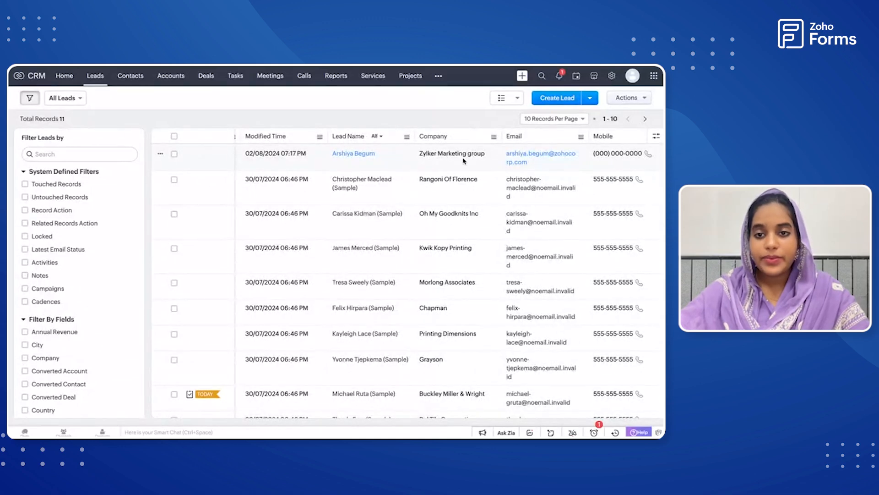
{"action": "scroll", "coordinate": [458, 163], "scroll_direction": "right", "scroll_amount": 5}
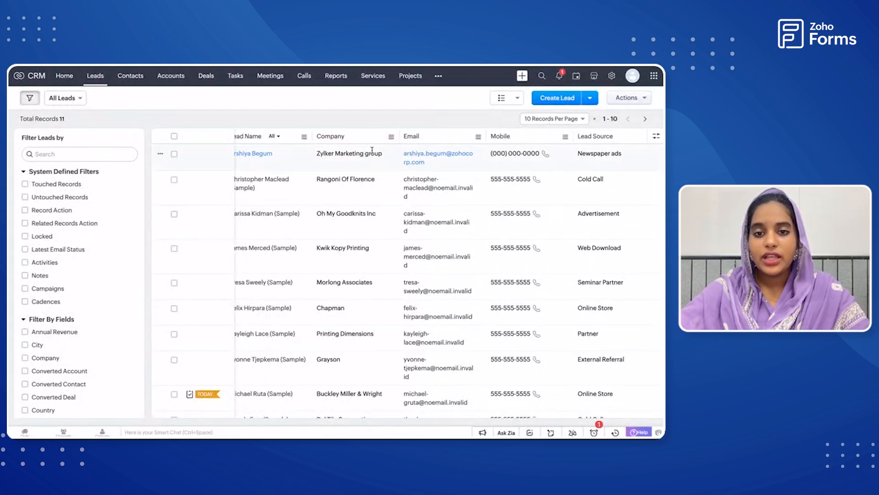
{"action": "scroll", "coordinate": [352, 166], "scroll_direction": "left", "scroll_amount": 8}
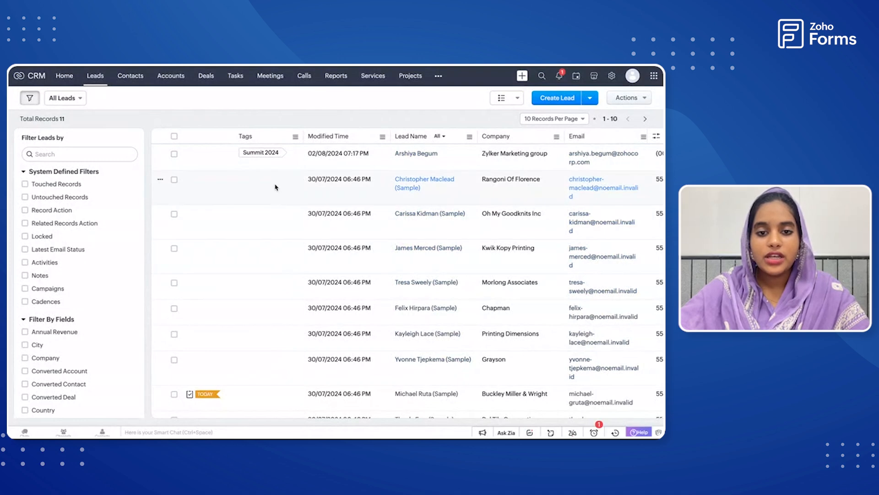
Open the newly added lead's record, review its details and tag, and return to the Leads list.
{"action": "left_click", "coordinate": [376, 165]}
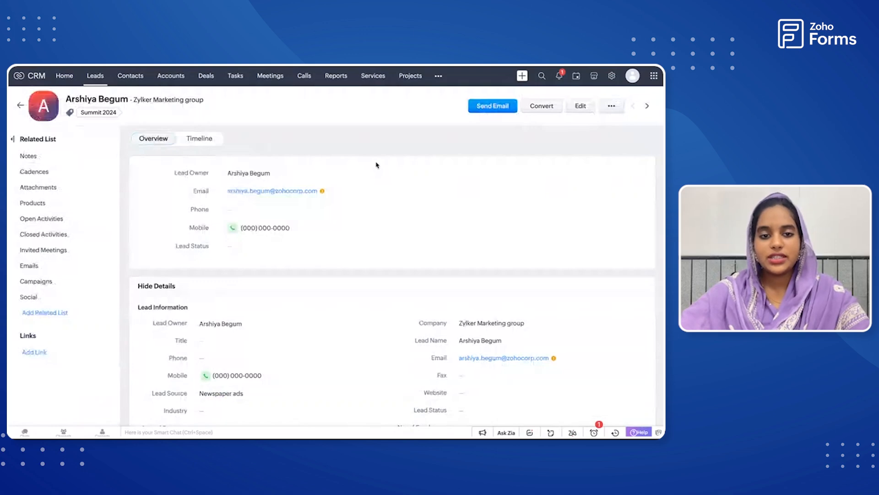
{"action": "scroll", "coordinate": [375, 219], "scroll_direction": "down", "scroll_amount": 4}
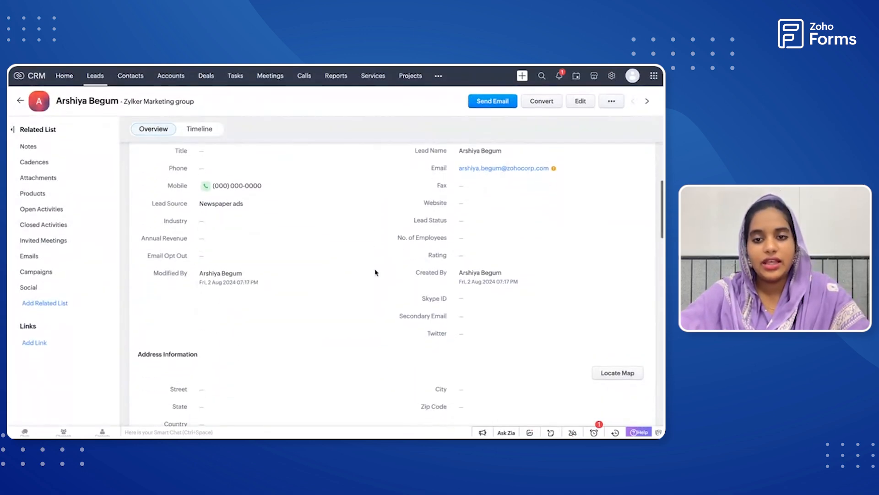
{"action": "scroll", "coordinate": [376, 272], "scroll_direction": "down", "scroll_amount": 3}
{"action": "scroll", "coordinate": [376, 272], "scroll_direction": "down", "scroll_amount": 5}
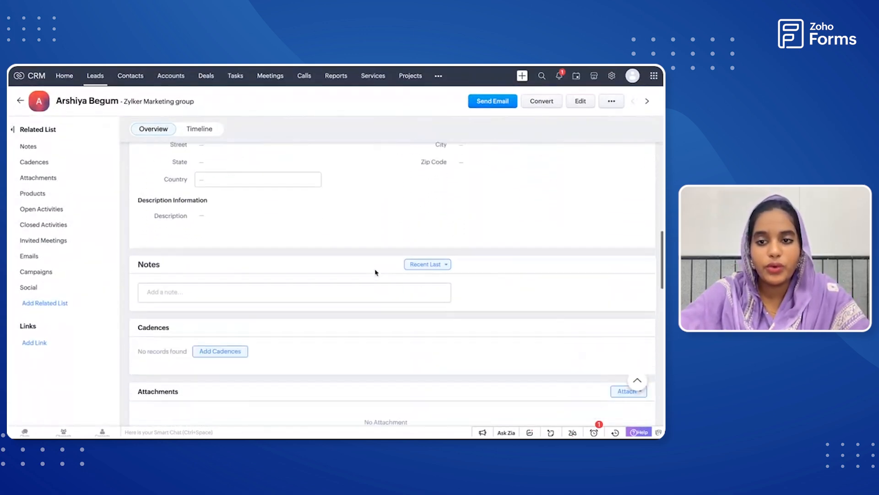
{"action": "scroll", "coordinate": [375, 272], "scroll_direction": "up", "scroll_amount": 10}
{"action": "scroll", "coordinate": [375, 272], "scroll_direction": "up", "scroll_amount": 3}
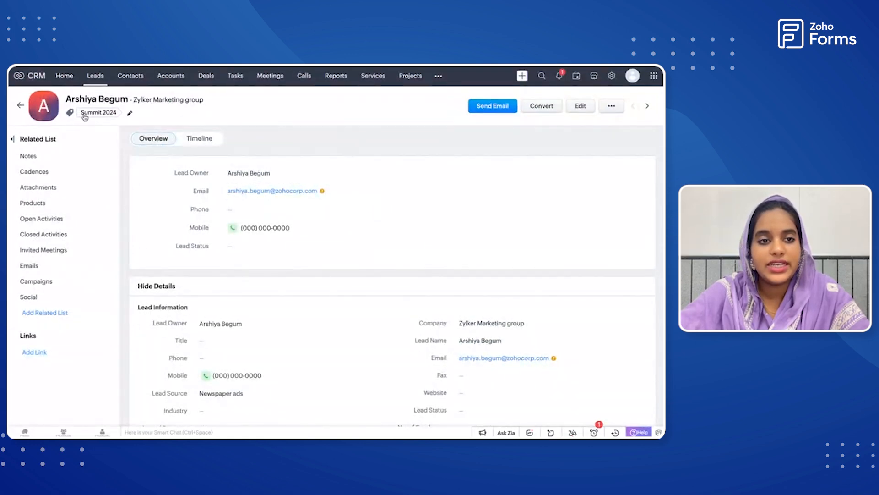
{"action": "left_click", "coordinate": [20, 107]}
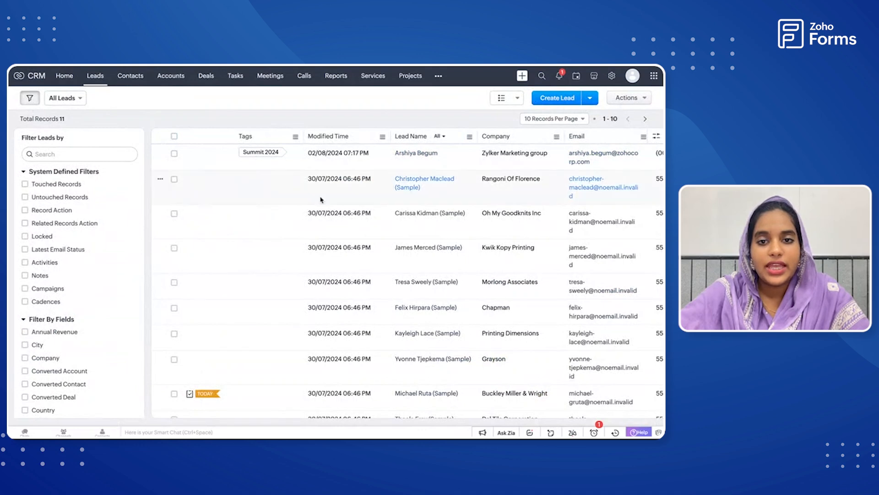
{"action": "left_click", "coordinate": [416, 153]}
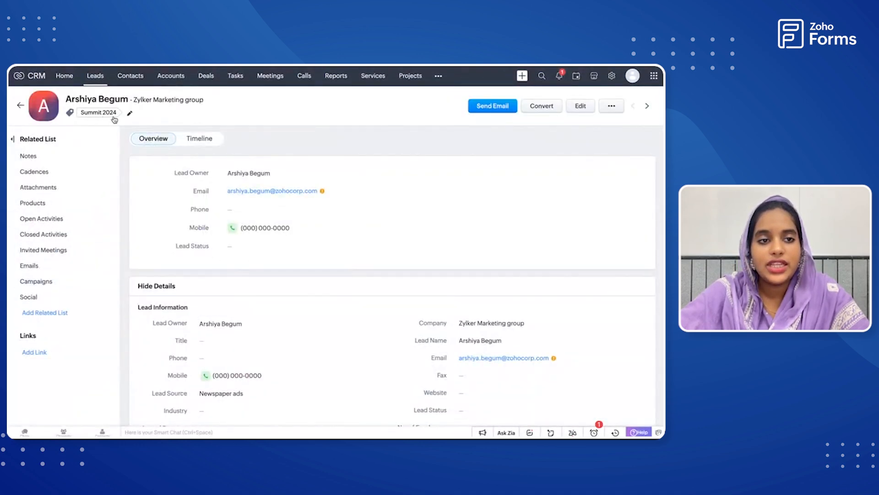
{"action": "left_click", "coordinate": [20, 106]}
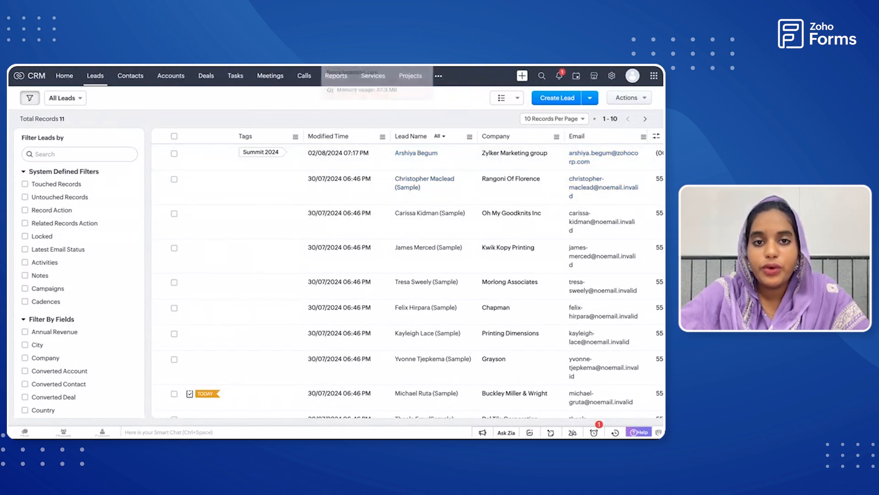
Enable Upsert Record using Email, with No for overwriting CRM values with empty fields, and save the Zoho CRM integration.
{"action": "left_click", "coordinate": [357, 67]}
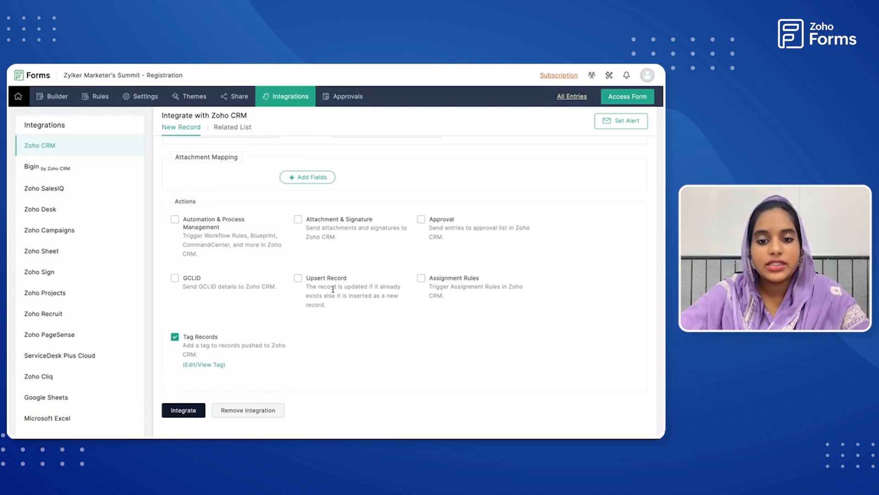
{"action": "left_click", "coordinate": [299, 278]}
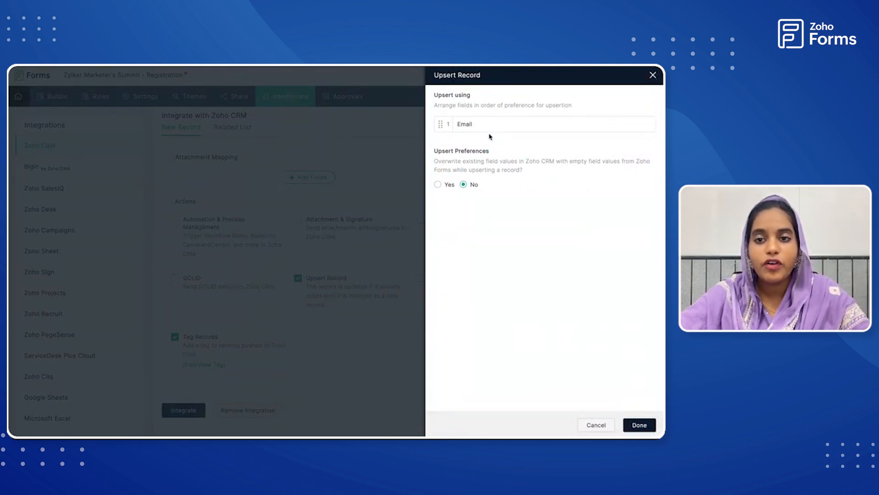
{"action": "left_click_drag", "start_coordinate": [458, 126], "coordinate": [498, 125]}
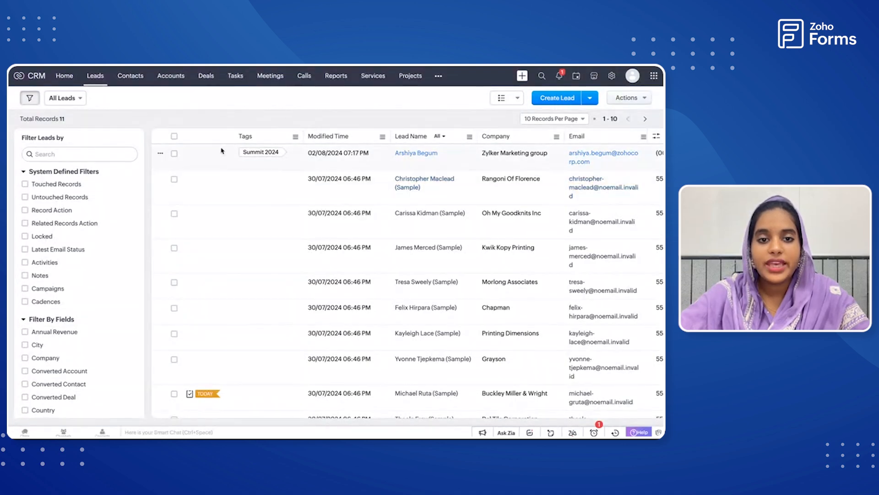
{"action": "scroll", "coordinate": [348, 163], "scroll_direction": "right", "scroll_amount": 3}
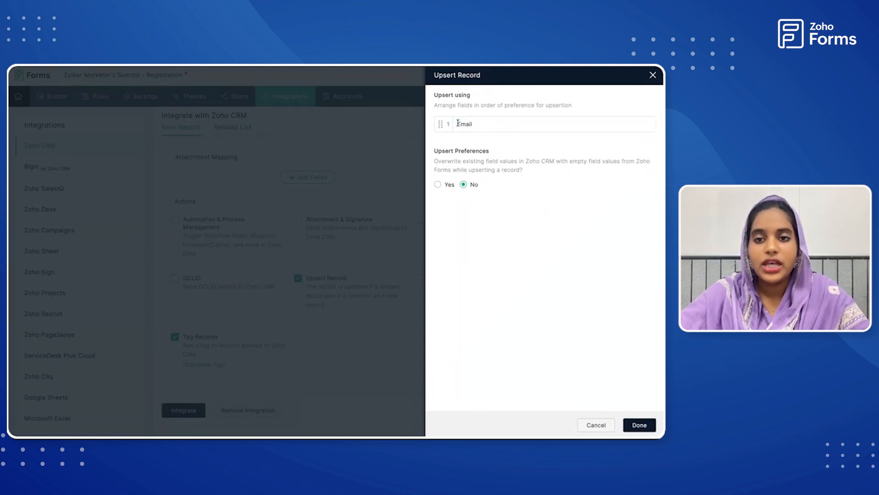
{"action": "left_click_drag", "start_coordinate": [458, 123], "coordinate": [485, 125]}
{"action": "left_click", "coordinate": [494, 127]}
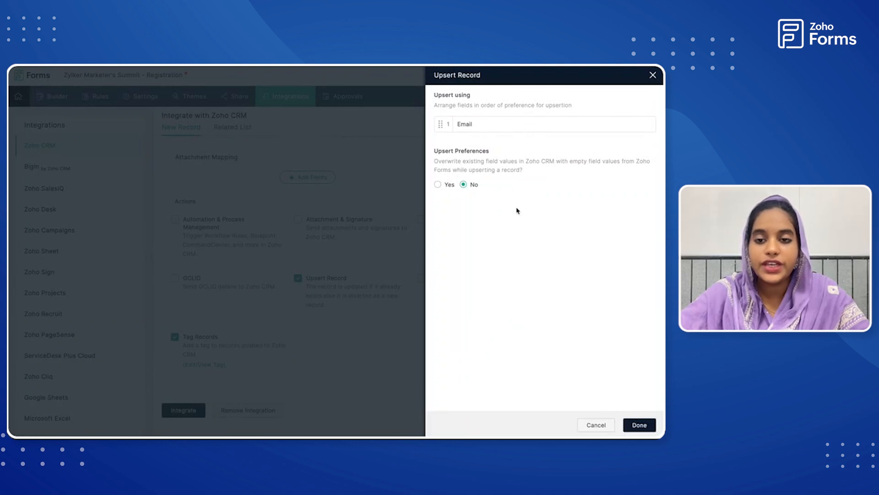
{"action": "left_click", "coordinate": [639, 425]}
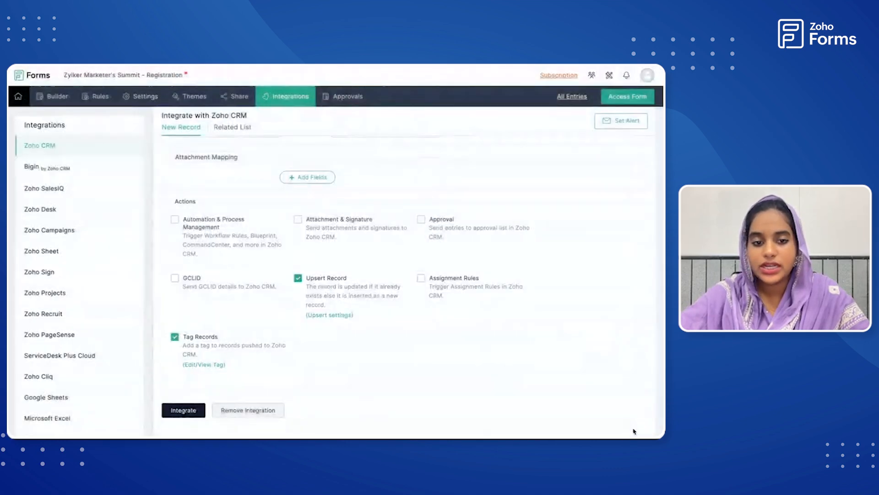
{"action": "left_click", "coordinate": [188, 412]}
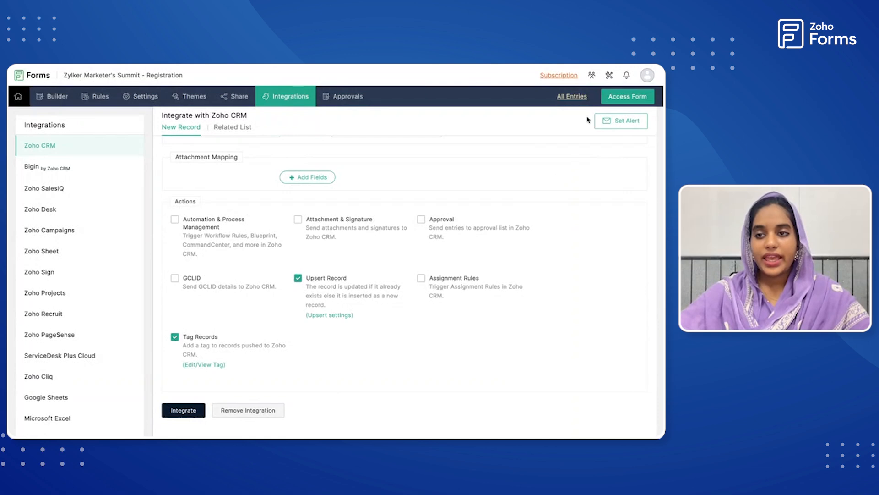
Open the live registration form and enter the registrant's saved first name with Upsert as the last name.
{"action": "left_click", "coordinate": [623, 97]}
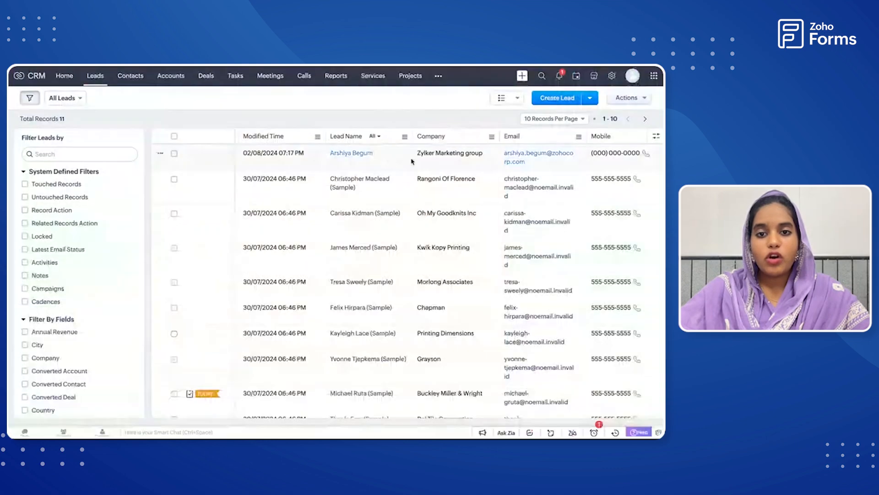
{"action": "scroll", "coordinate": [361, 160], "scroll_direction": "left", "scroll_amount": 3}
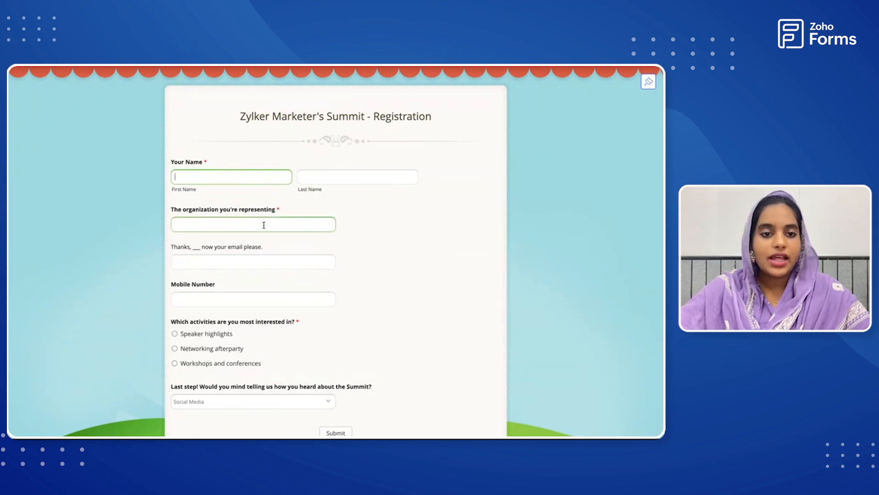
{"action": "left_click", "coordinate": [253, 176]}
{"action": "left_click", "coordinate": [245, 196]}
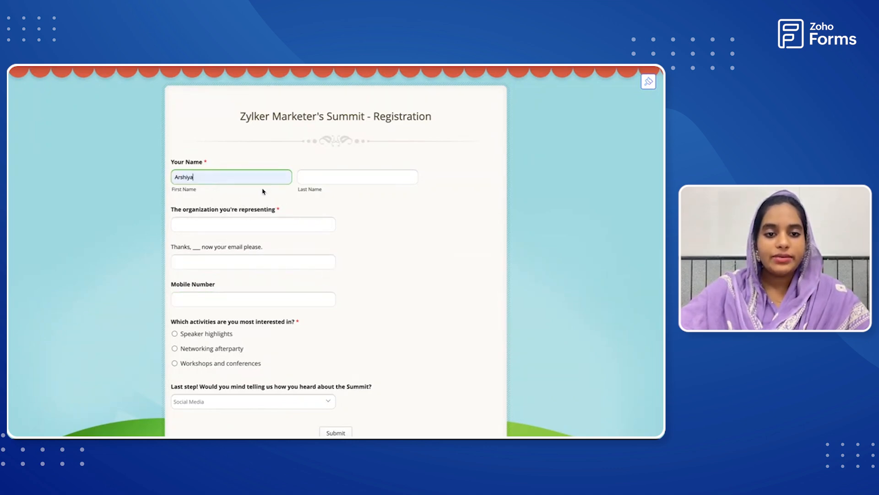
{"action": "left_click", "coordinate": [324, 178]}
{"action": "type", "text": "Upsert"}
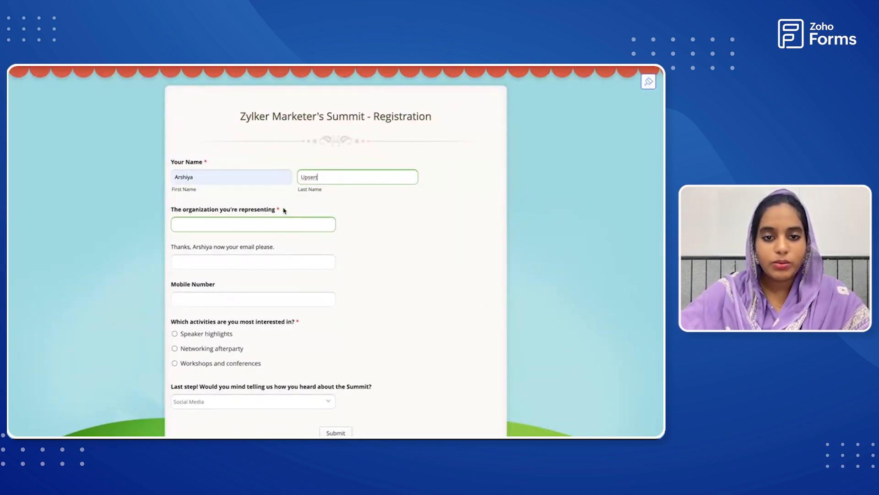
Enter Zylker.org as the organization being represented.
{"action": "left_click", "coordinate": [225, 224]}
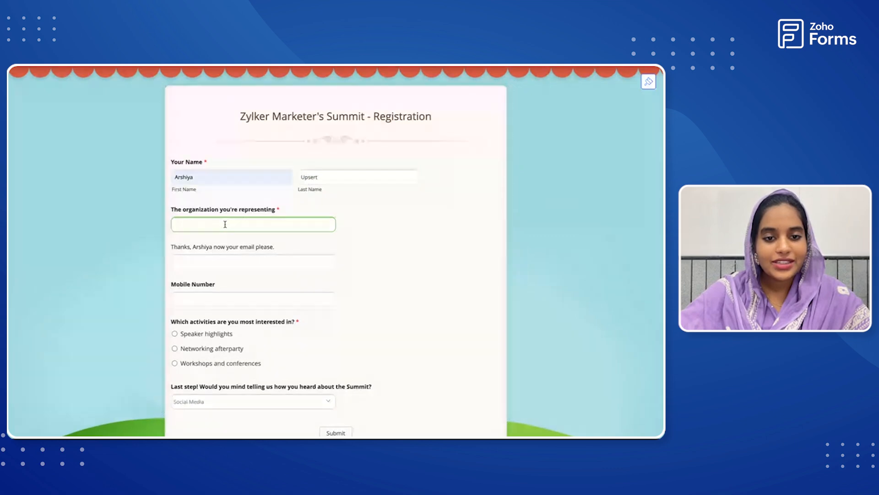
{"action": "type", "text": "Zylker"}
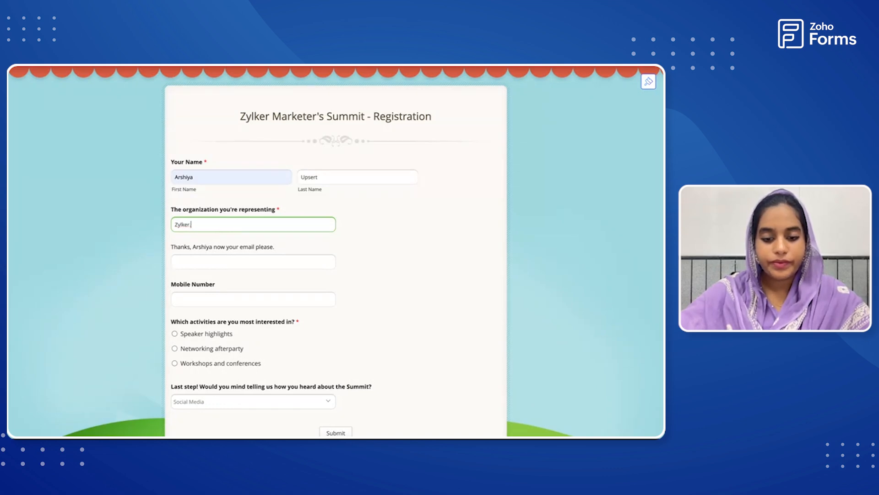
{"action": "type", "text": ".org"}
Fill in the same email address as the earlier test entry and a different mobile number from the saved suggestions.
{"action": "left_click", "coordinate": [227, 255]}
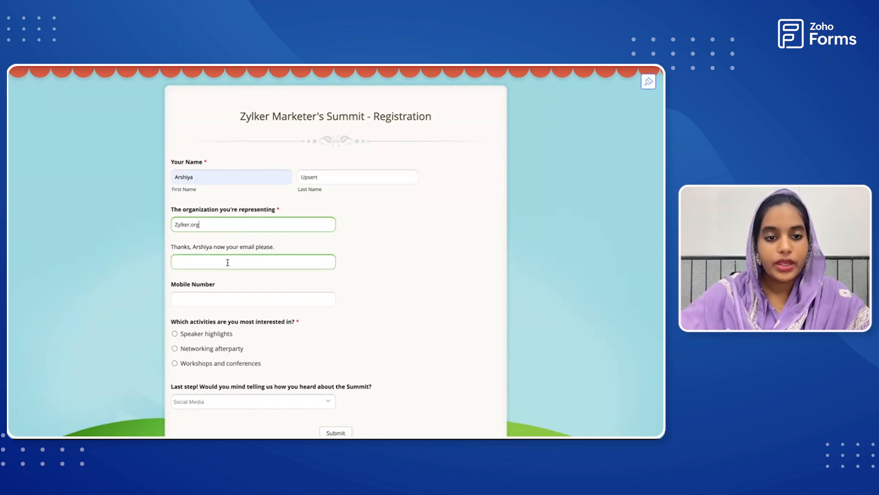
{"action": "left_click", "coordinate": [228, 263]}
{"action": "left_click", "coordinate": [249, 284]}
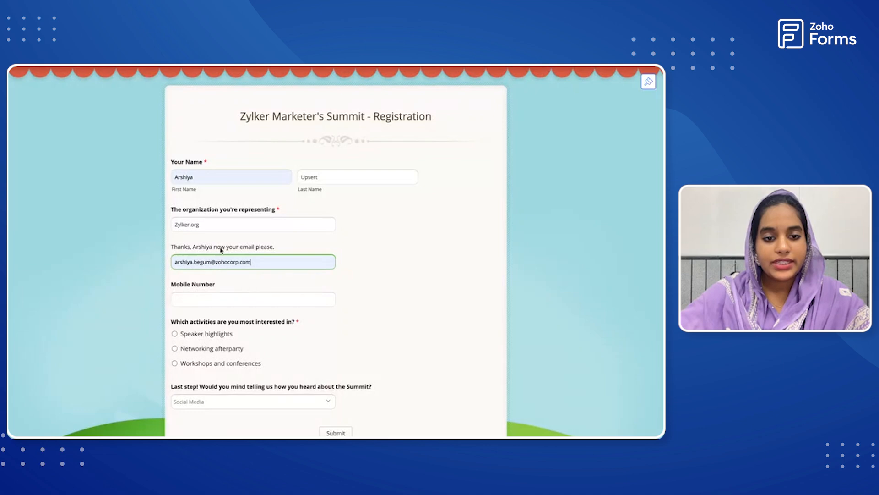
{"action": "scroll", "coordinate": [228, 251], "scroll_direction": "down", "scroll_amount": 2}
{"action": "left_click", "coordinate": [215, 244]}
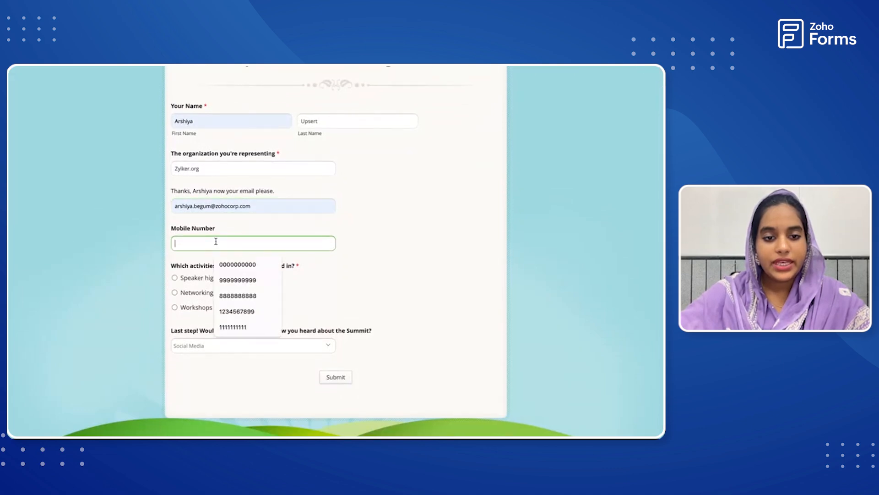
{"action": "left_click", "coordinate": [232, 312]}
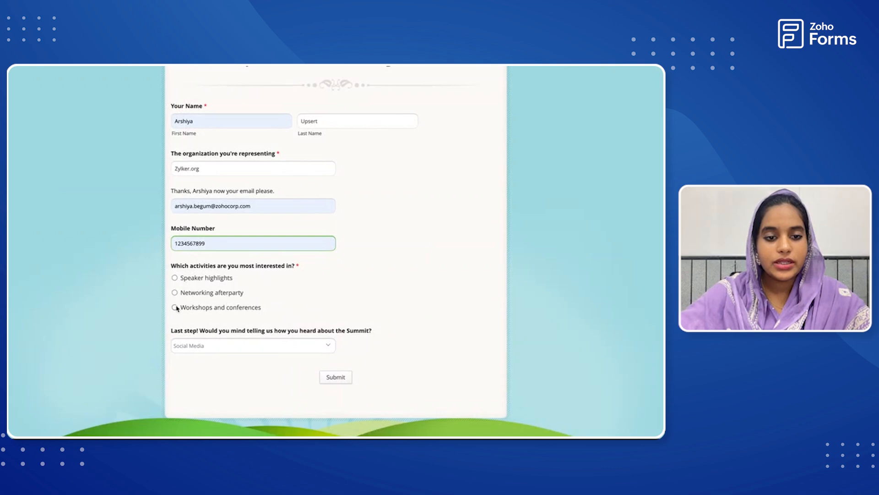
Choose Networking afterparty as the activity of interest and Website as the referral source, and submit the form.
{"action": "left_click", "coordinate": [314, 348]}
{"action": "left_click", "coordinate": [293, 319]}
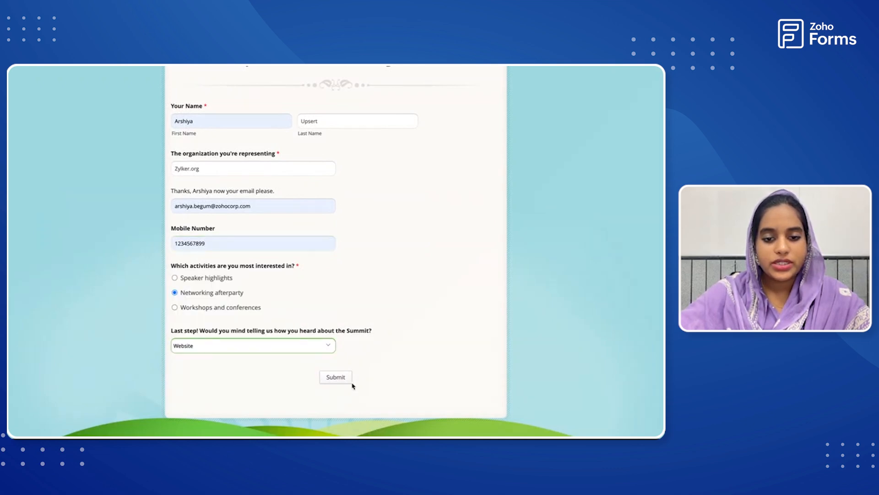
{"action": "left_click", "coordinate": [337, 380]}
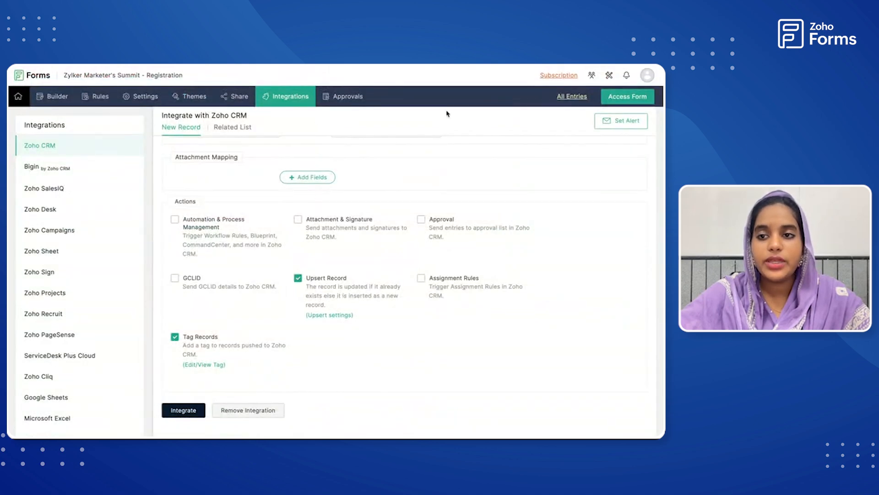
Open all form entries, check the newest entry's CRM Status, and refresh the entries list.
{"action": "left_click", "coordinate": [568, 99]}
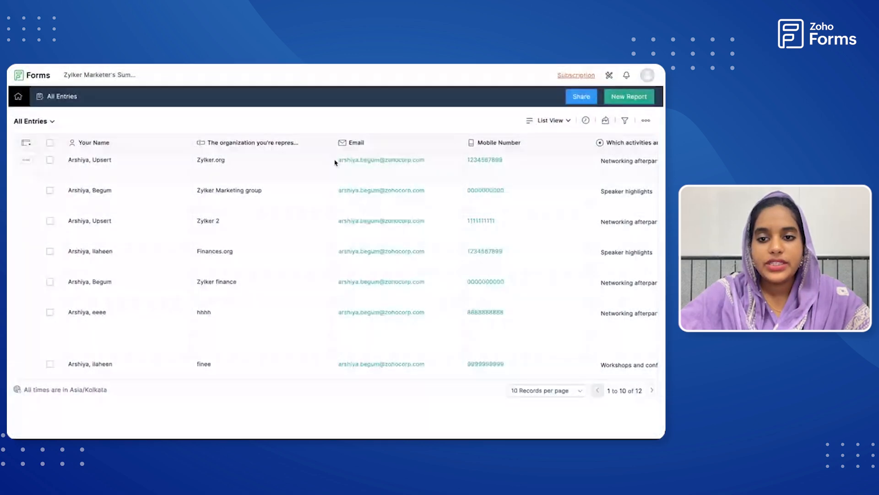
{"action": "scroll", "coordinate": [362, 231], "scroll_direction": "right", "scroll_amount": 1}
{"action": "scroll", "coordinate": [362, 231], "scroll_direction": "right", "scroll_amount": 15}
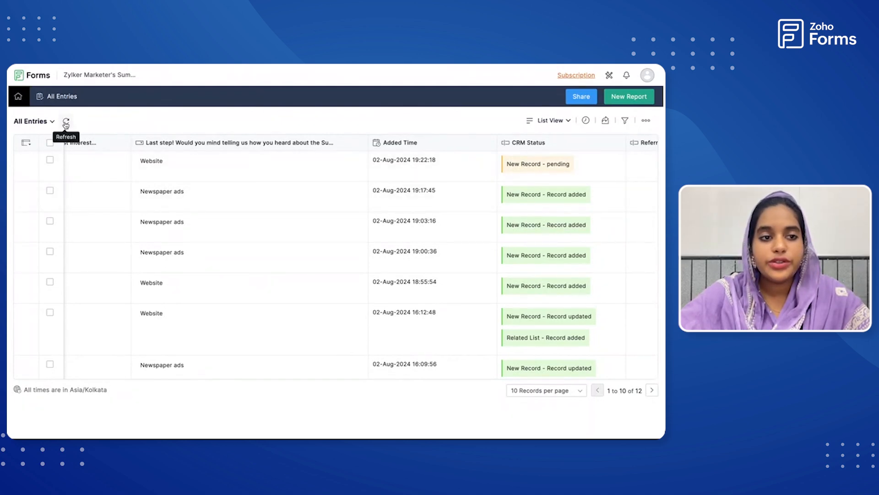
{"action": "left_click", "coordinate": [66, 122]}
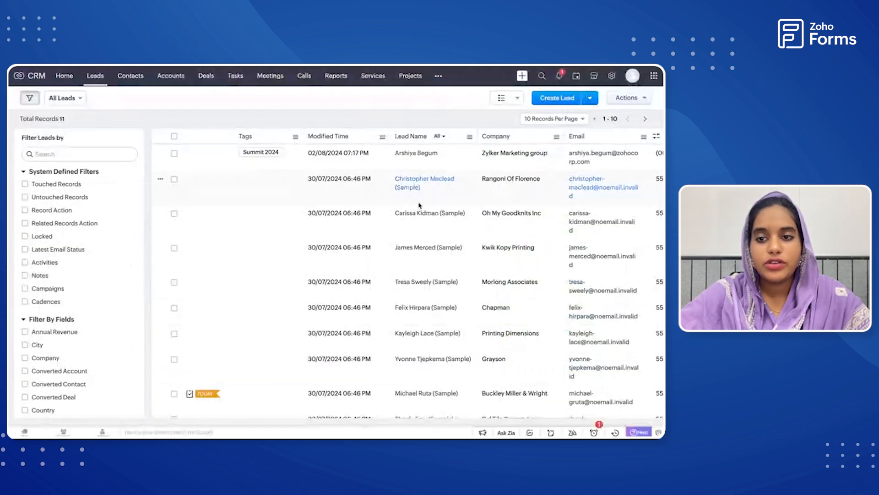
Refresh the Leads list in Zoho CRM, examine the test lead's name, company, mobile and lead source, and recheck the form entries.
{"action": "scroll", "coordinate": [403, 156], "scroll_direction": "right", "scroll_amount": 5}
{"action": "scroll", "coordinate": [404, 156], "scroll_direction": "right", "scroll_amount": 3}
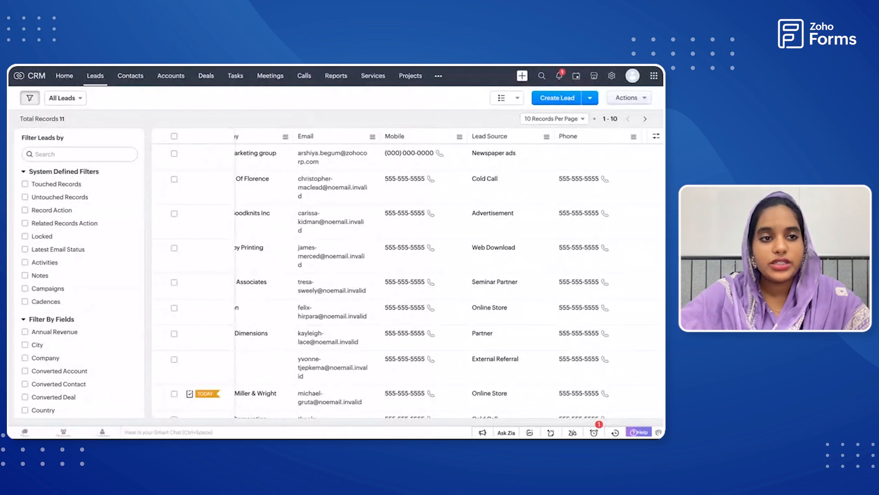
{"action": "key", "text": "super+r"}
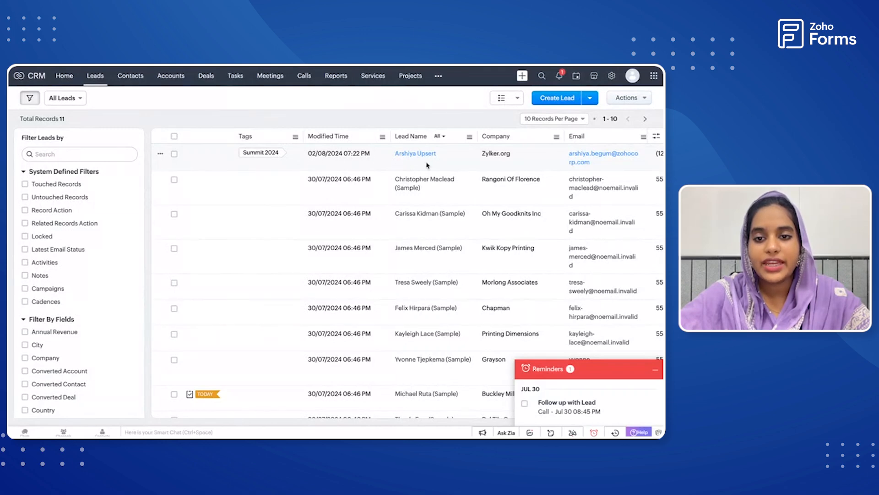
{"action": "scroll", "coordinate": [427, 165], "scroll_direction": "right", "scroll_amount": 3}
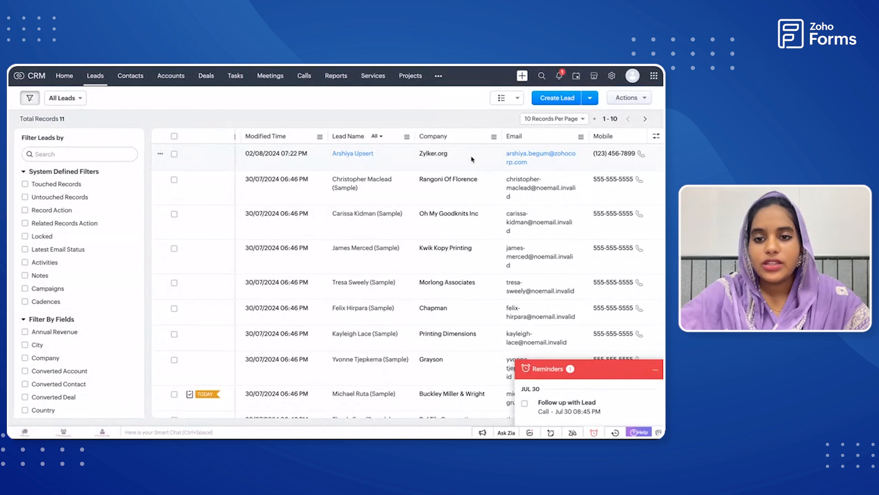
{"action": "scroll", "coordinate": [610, 153], "scroll_direction": "right", "scroll_amount": 4}
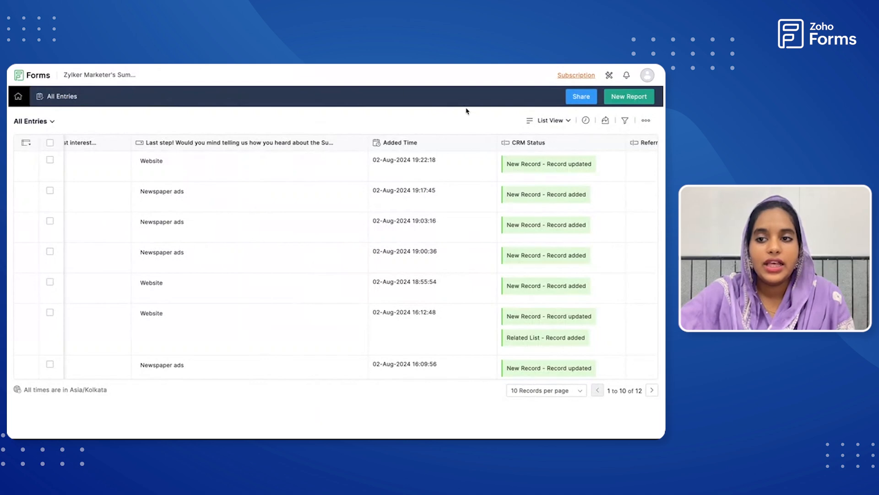
{"action": "scroll", "coordinate": [321, 108], "scroll_direction": "left", "scroll_amount": 5}
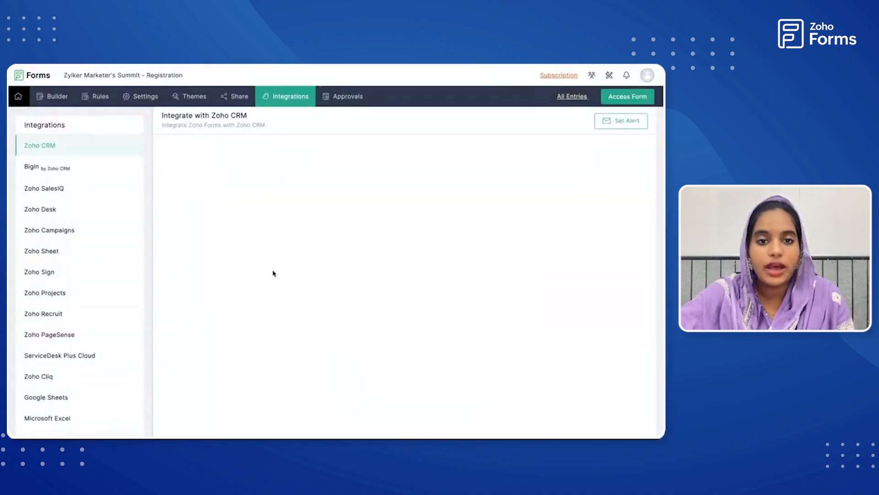
Open the Related List setup of the form's Zoho CRM integration and select Leads as the module and Tasks as the related list.
{"action": "scroll", "coordinate": [295, 241], "scroll_direction": "down", "scroll_amount": 3}
{"action": "scroll", "coordinate": [305, 239], "scroll_direction": "down", "scroll_amount": 4}
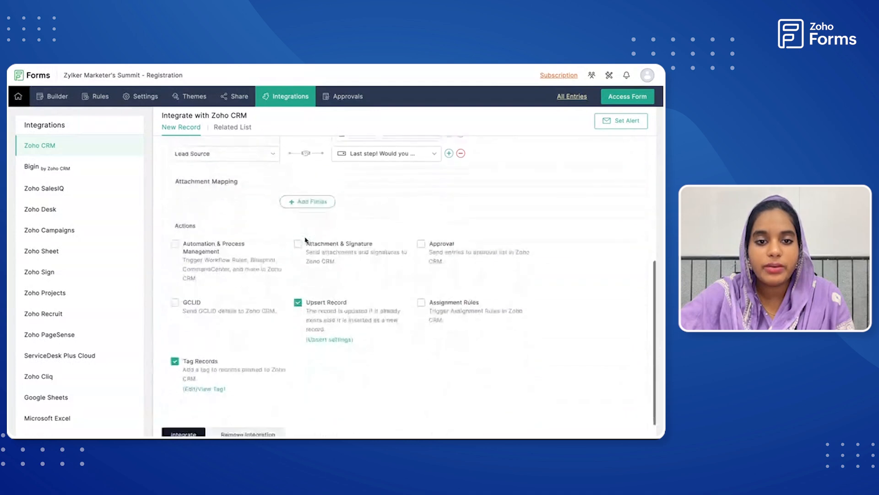
{"action": "scroll", "coordinate": [305, 239], "scroll_direction": "up", "scroll_amount": 7}
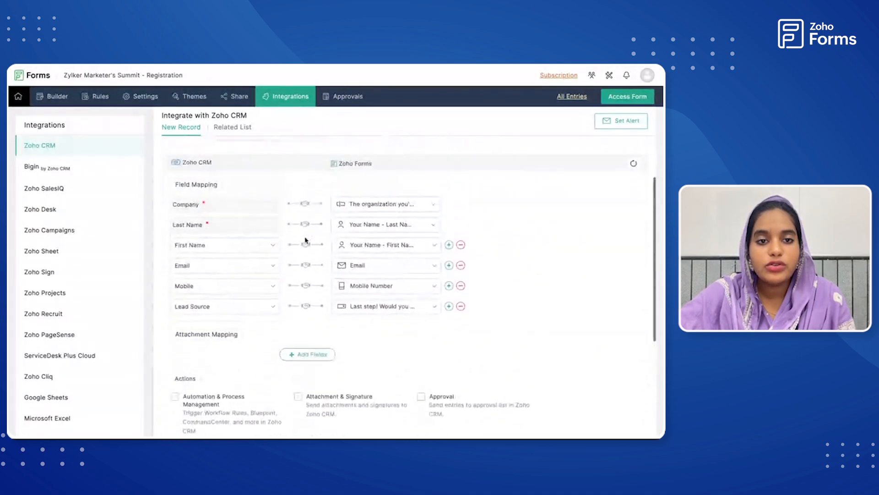
{"action": "left_click", "coordinate": [234, 133]}
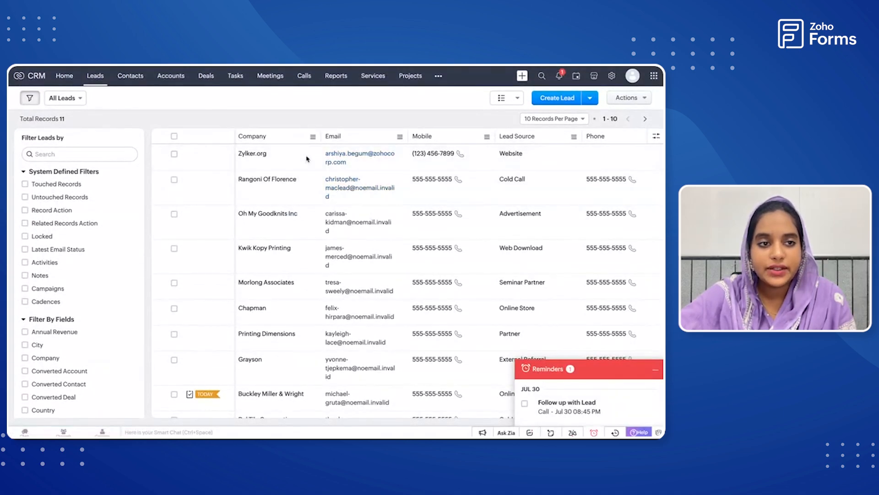
{"action": "left_click", "coordinate": [307, 158]}
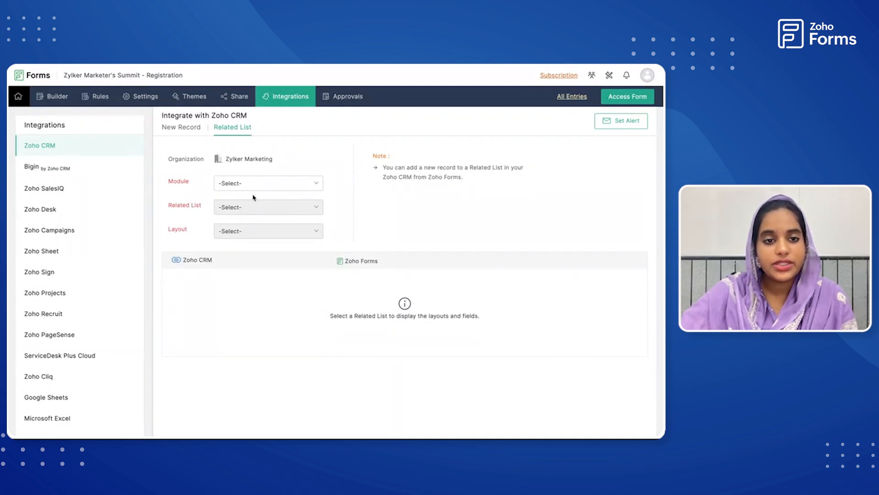
{"action": "left_click", "coordinate": [267, 187]}
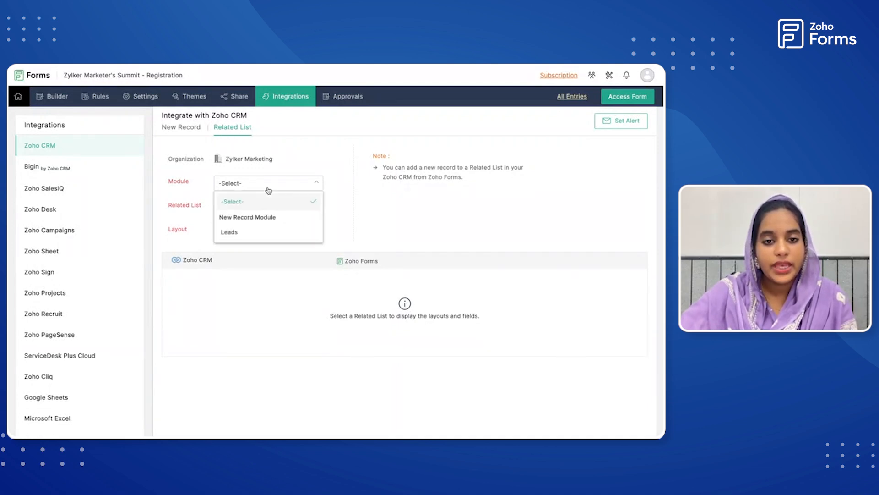
{"action": "left_click", "coordinate": [258, 234]}
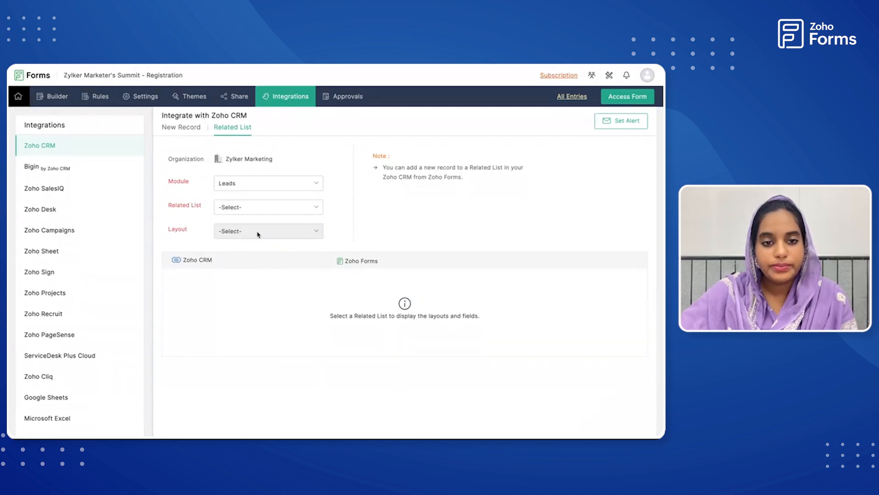
{"action": "left_click", "coordinate": [262, 208]}
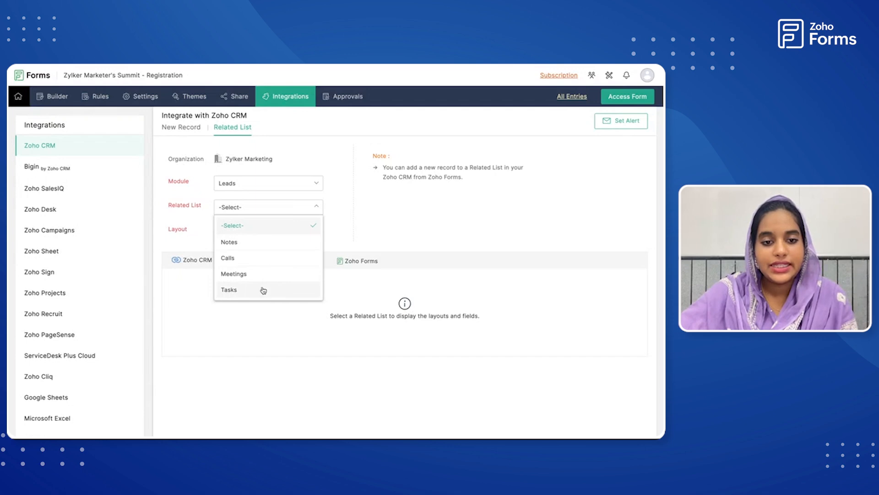
{"action": "left_click", "coordinate": [229, 290]}
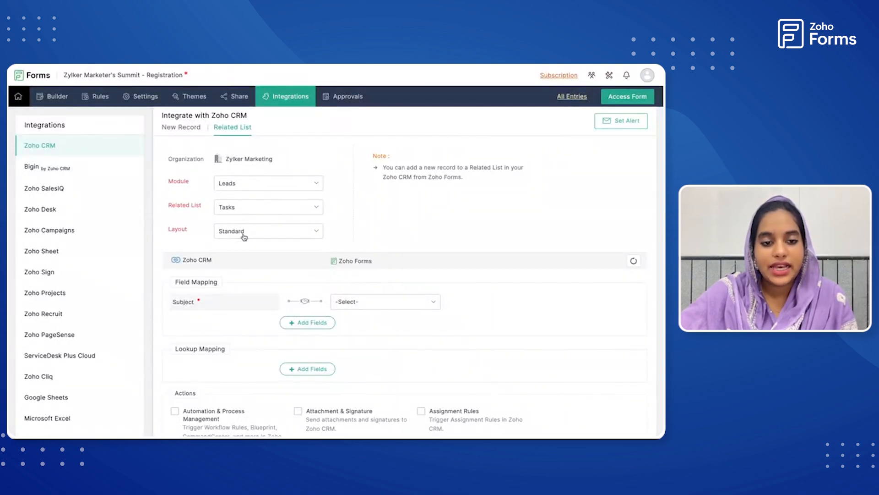
Map the task's Subject field to the form question "Which activities are you most interested in?".
{"action": "scroll", "coordinate": [239, 316], "scroll_direction": "down", "scroll_amount": 2}
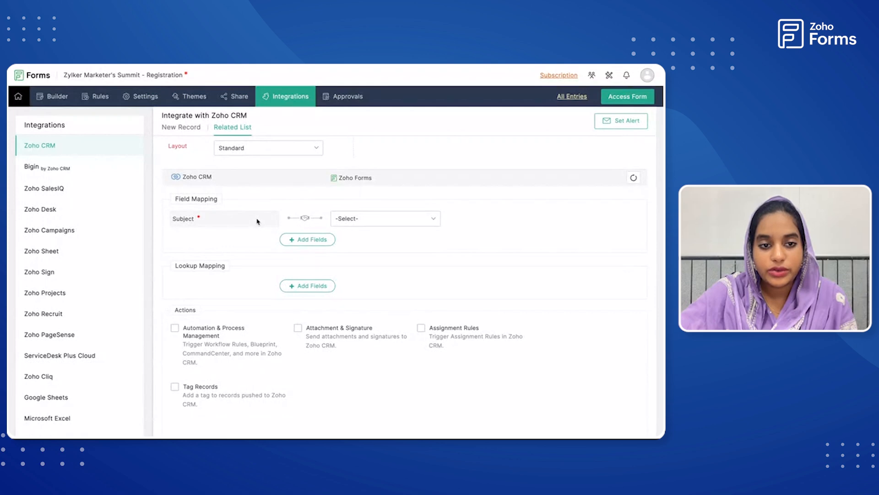
{"action": "left_click", "coordinate": [343, 220]}
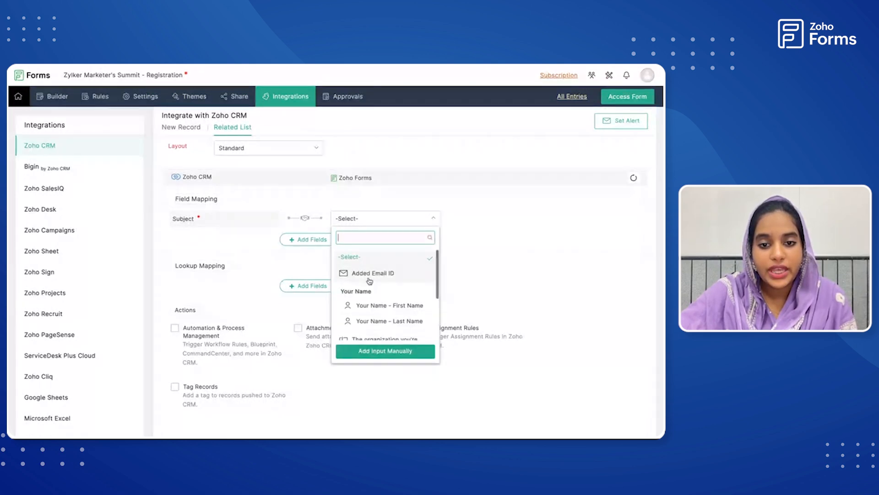
{"action": "scroll", "coordinate": [370, 280], "scroll_direction": "down", "scroll_amount": 2}
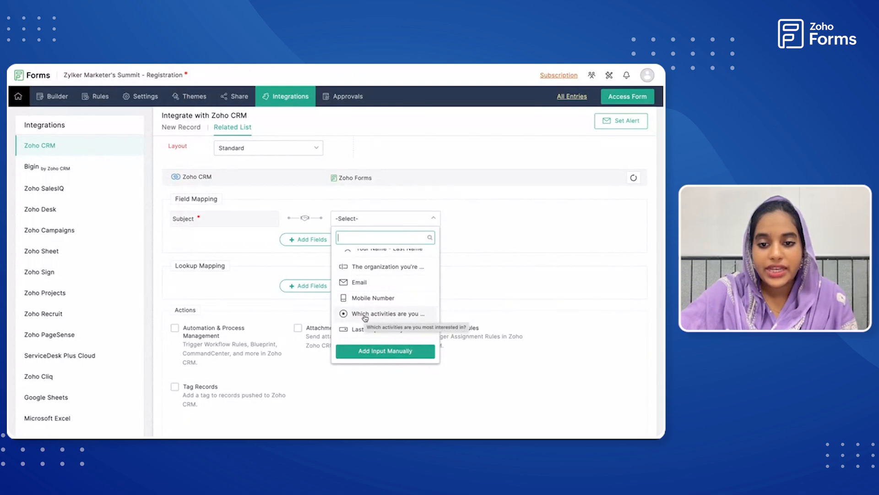
{"action": "left_click", "coordinate": [365, 314]}
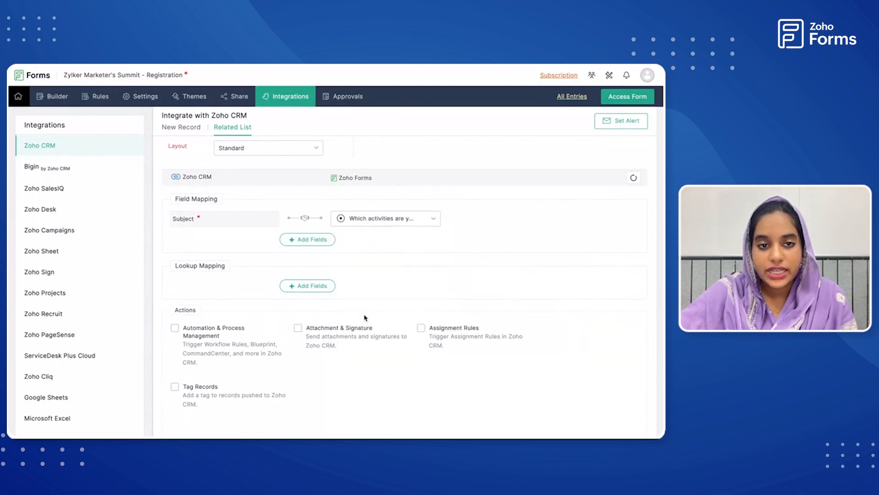
{"action": "scroll", "coordinate": [364, 318], "scroll_direction": "up", "scroll_amount": 2}
{"action": "scroll", "coordinate": [365, 317], "scroll_direction": "down", "scroll_amount": 2}
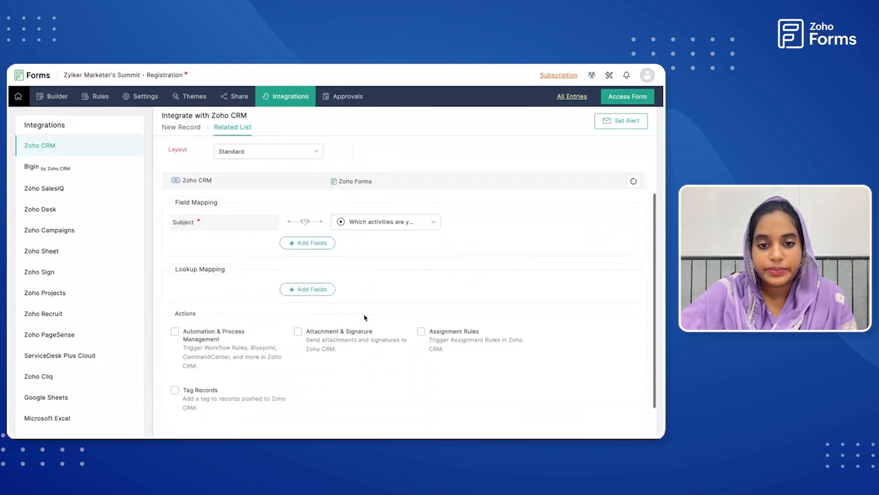
{"action": "left_click", "coordinate": [310, 236]}
{"action": "left_click", "coordinate": [245, 236]}
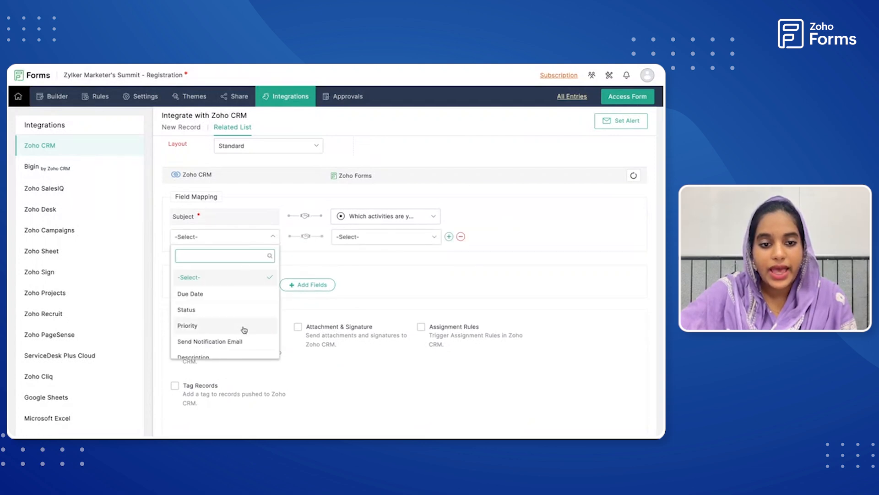
{"action": "scroll", "coordinate": [244, 329], "scroll_direction": "down", "scroll_amount": 1}
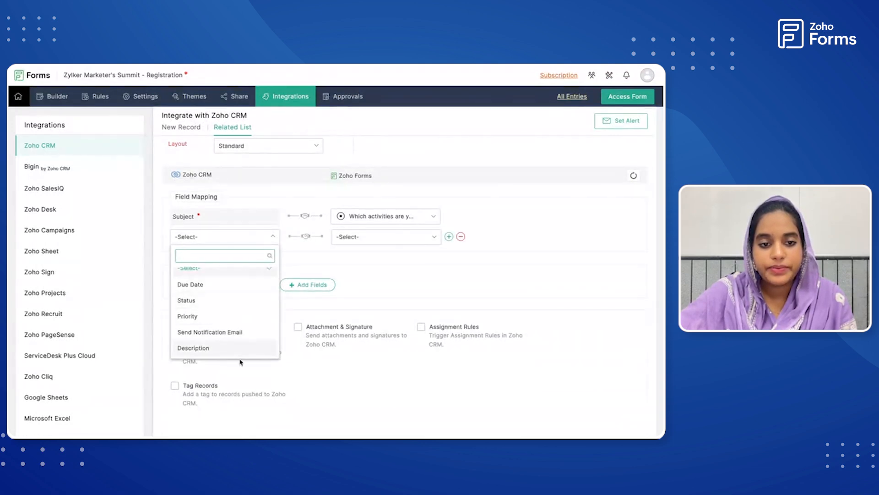
{"action": "left_click", "coordinate": [272, 237]}
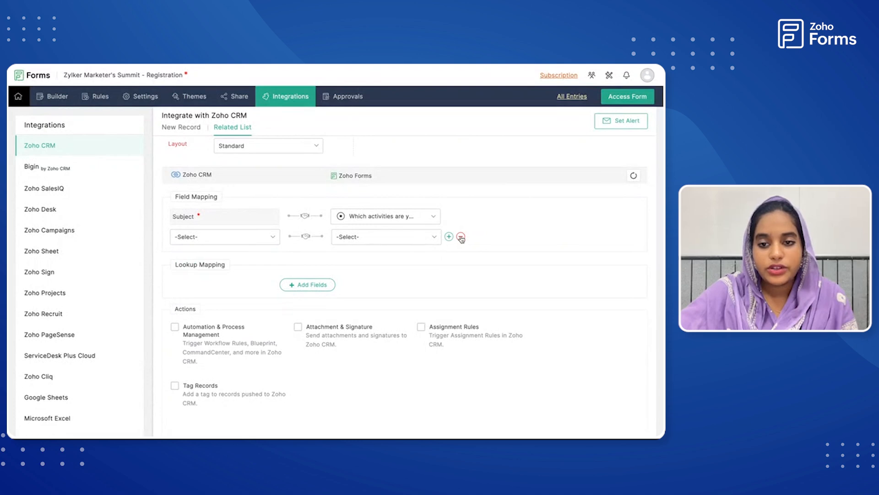
{"action": "left_click", "coordinate": [461, 238]}
Save the Related List integration that adds Tasks to Leads.
{"action": "scroll", "coordinate": [405, 284], "scroll_direction": "down", "scroll_amount": 1}
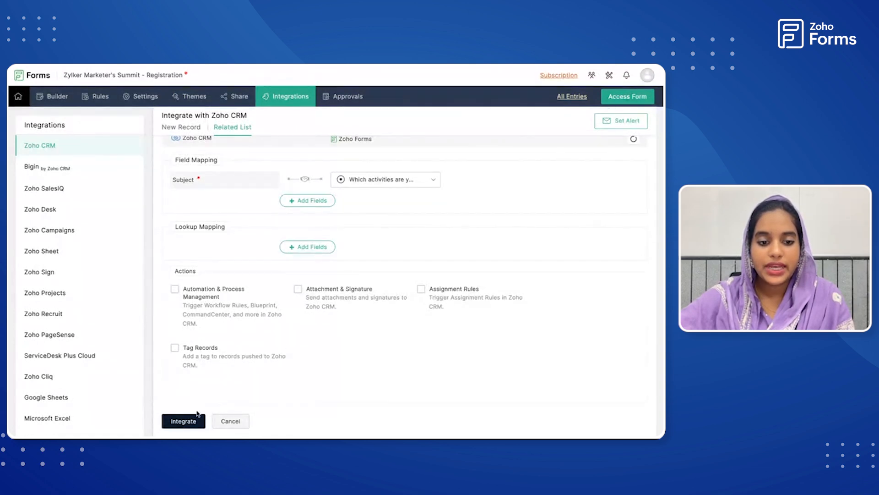
{"action": "left_click", "coordinate": [186, 421]}
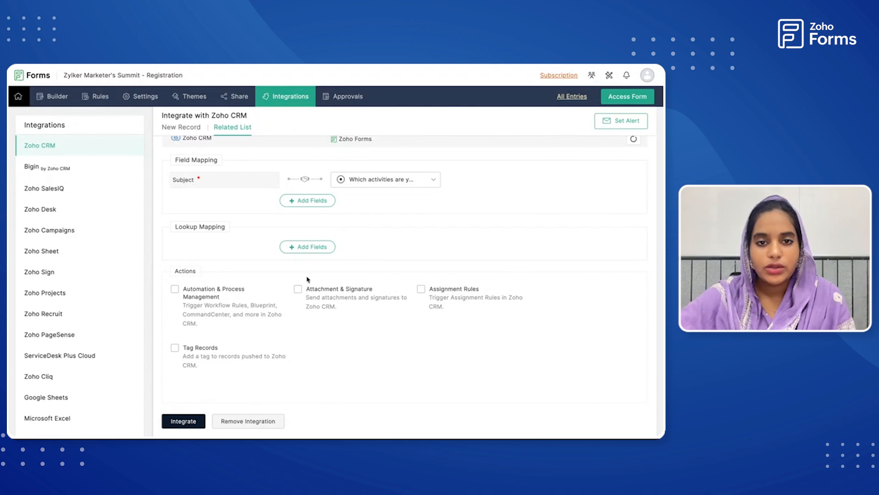
{"action": "scroll", "coordinate": [348, 229], "scroll_direction": "up", "scroll_amount": 2}
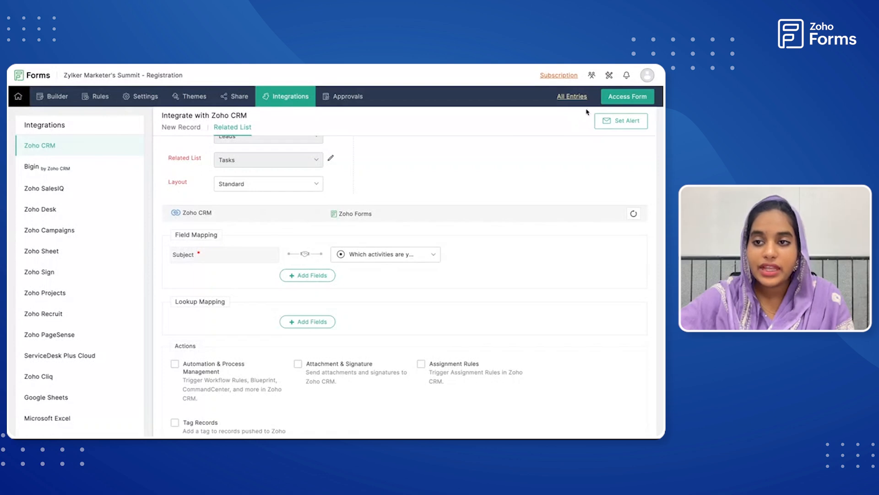
Open the live registration form and enter the test registrant's first and last name.
{"action": "left_click", "coordinate": [612, 98]}
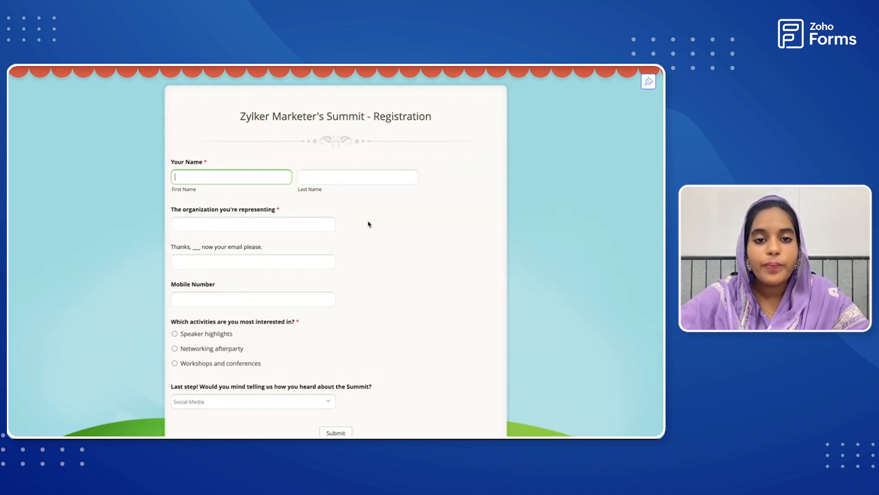
{"action": "scroll", "coordinate": [369, 226], "scroll_direction": "down", "scroll_amount": 2}
{"action": "scroll", "coordinate": [369, 225], "scroll_direction": "up", "scroll_amount": 2}
{"action": "left_click", "coordinate": [232, 179]}
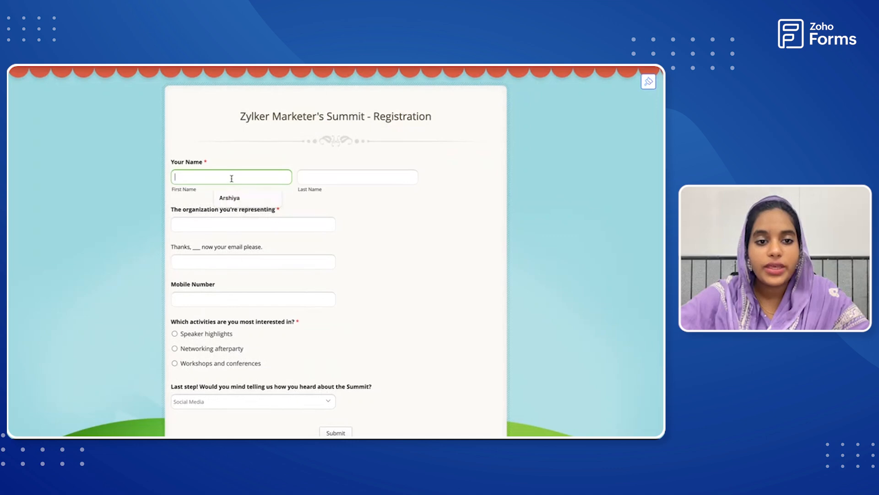
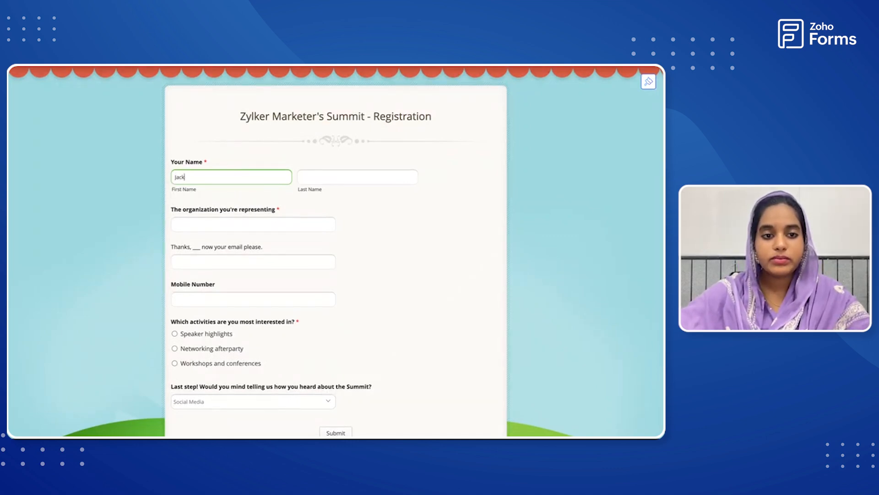
{"action": "left_click", "coordinate": [307, 177]}
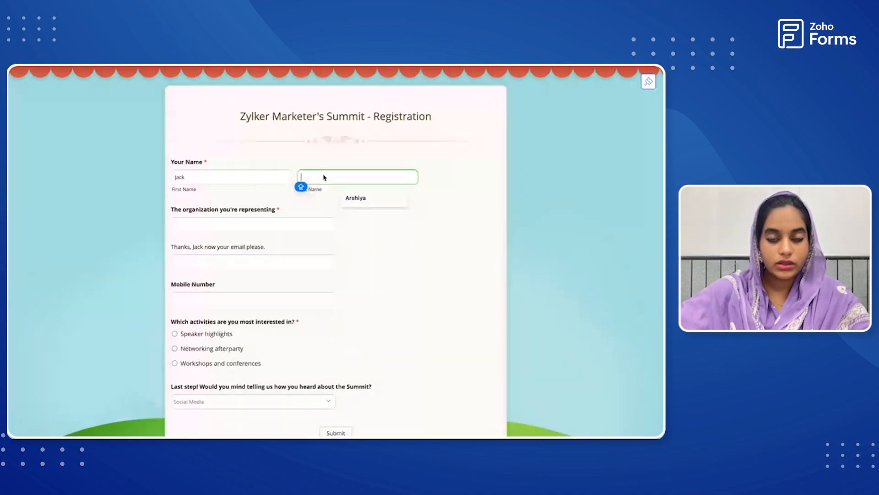
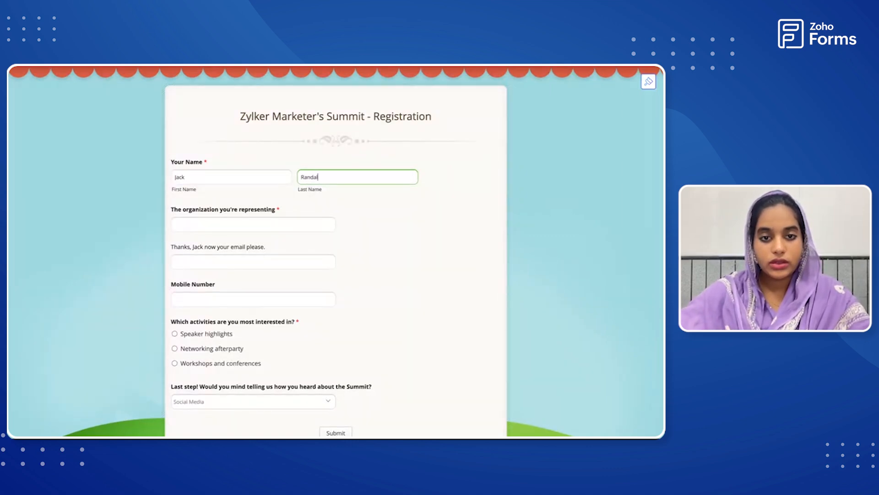
Enter "Zylker events" as the represented organization and fill in the registrant's email address.
{"action": "left_click", "coordinate": [234, 224]}
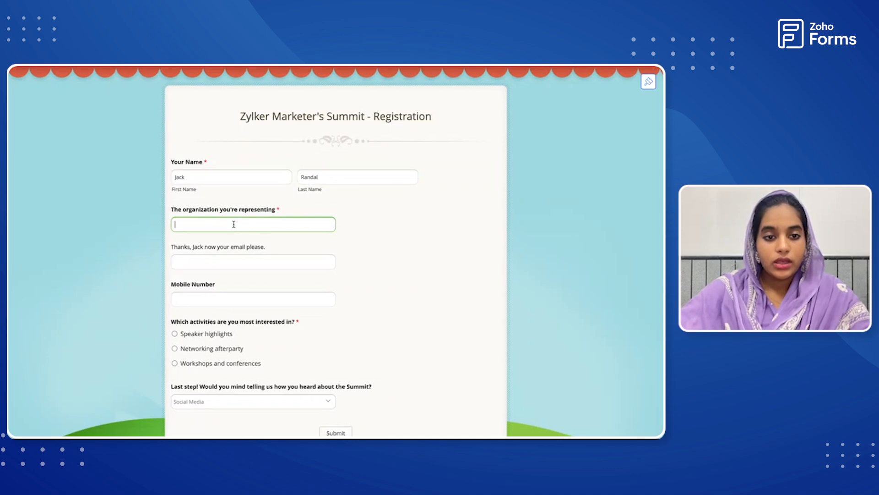
{"action": "type", "text": "Zylker"}
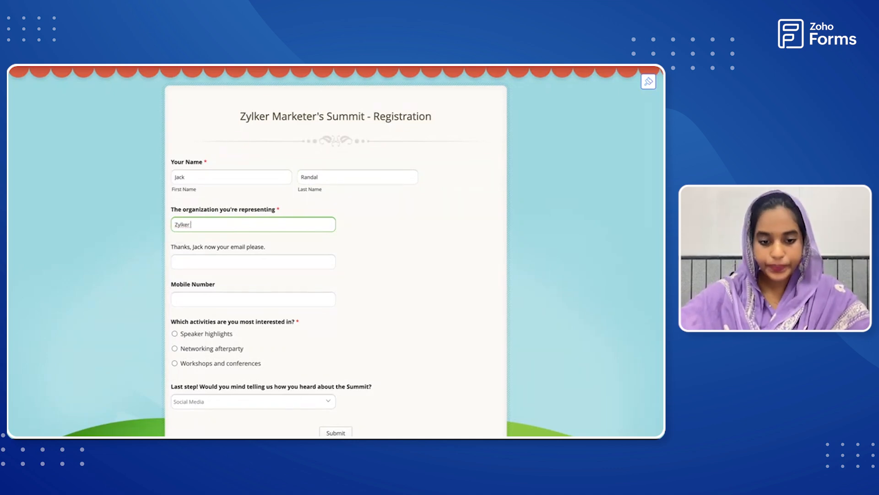
{"action": "type", "text": " e"}
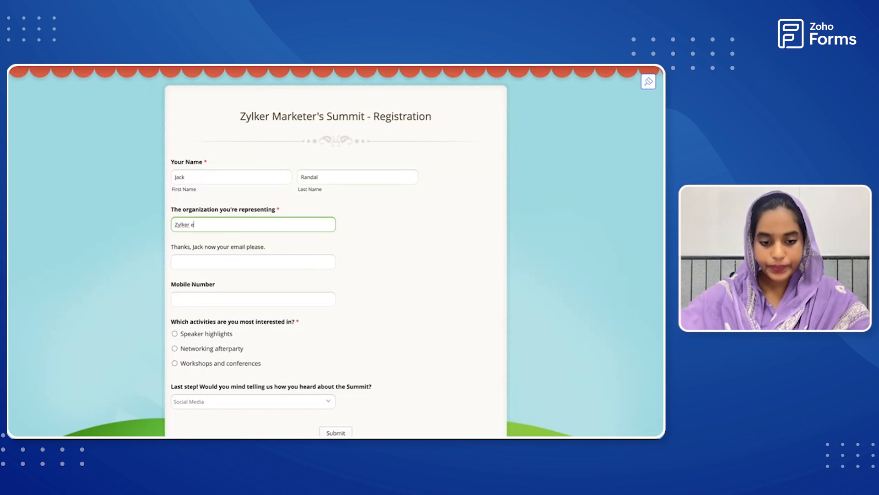
{"action": "type", "text": "vents"}
{"action": "left_click", "coordinate": [222, 265]}
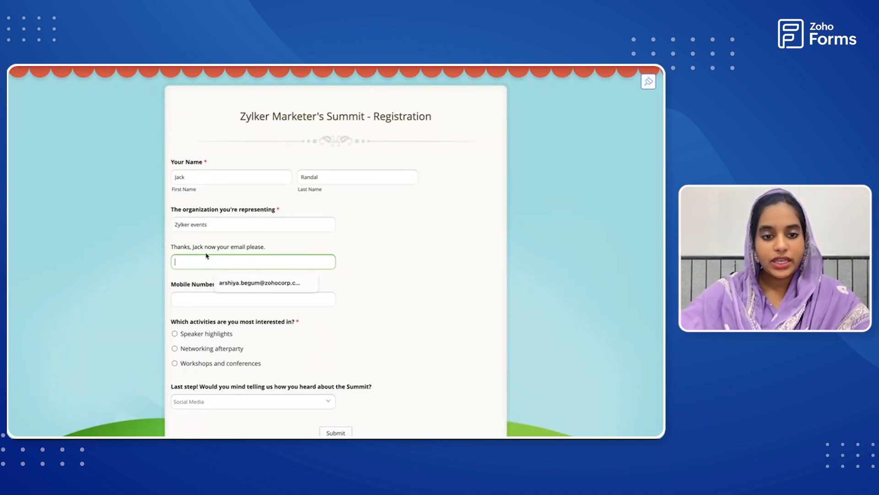
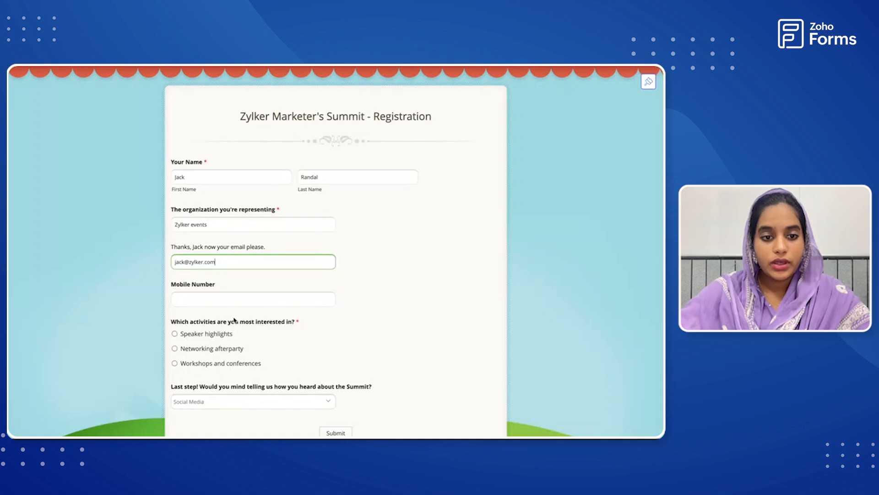
Fill in the mobile number, choose Speaker highlights as the activity and Website as the referral source, and submit the form.
{"action": "scroll", "coordinate": [233, 317], "scroll_direction": "down", "scroll_amount": 1}
{"action": "left_click", "coordinate": [230, 241]}
{"action": "left_click", "coordinate": [236, 282]}
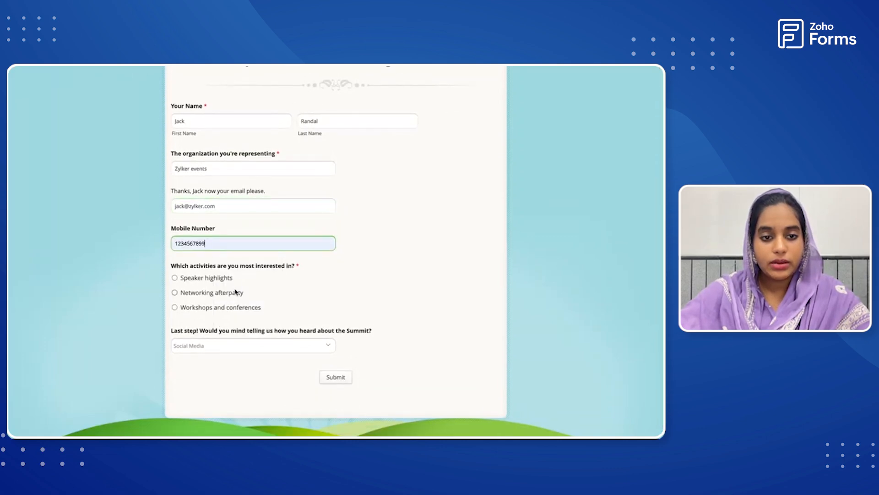
{"action": "left_click", "coordinate": [175, 278]}
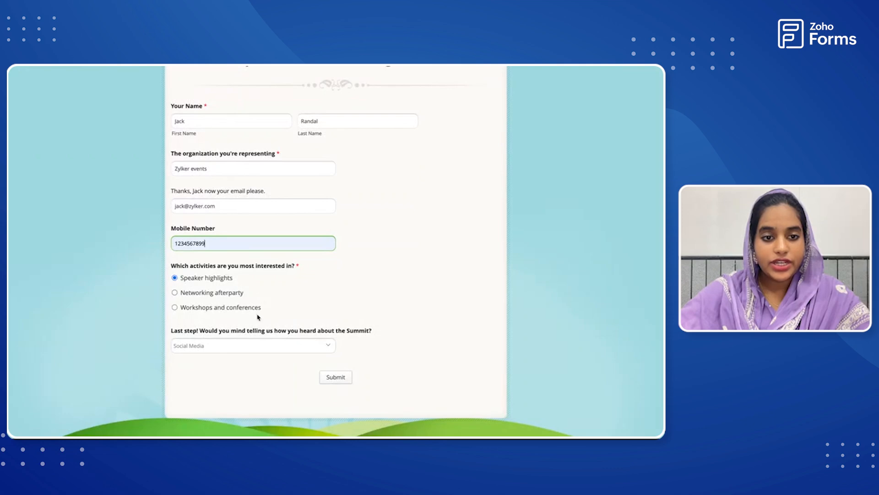
{"action": "left_click", "coordinate": [325, 347]}
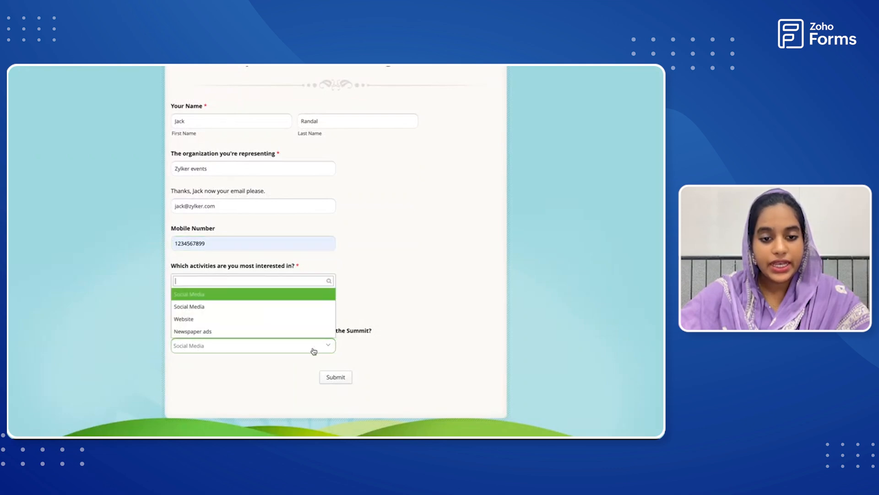
{"action": "left_click", "coordinate": [302, 320]}
{"action": "left_click", "coordinate": [345, 380]}
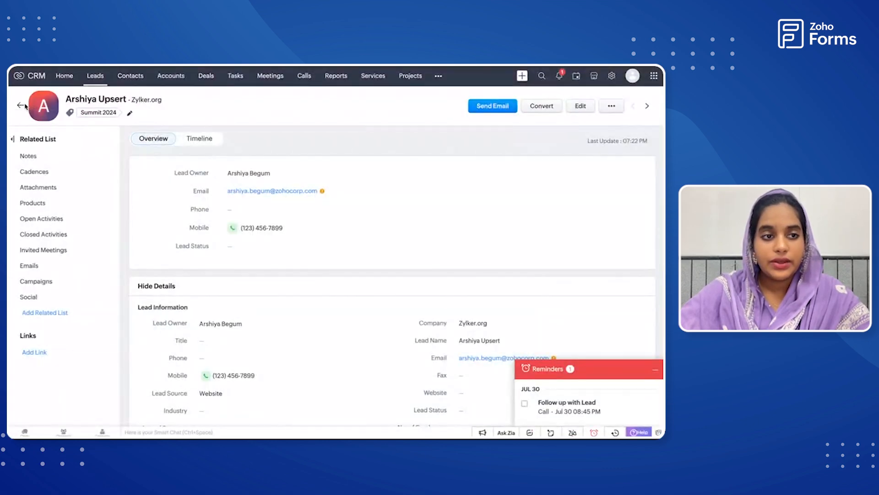
Switch to Zoho CRM, refresh the Leads list, and examine the open activities of the new Zylker events lead.
{"action": "left_click", "coordinate": [21, 105]}
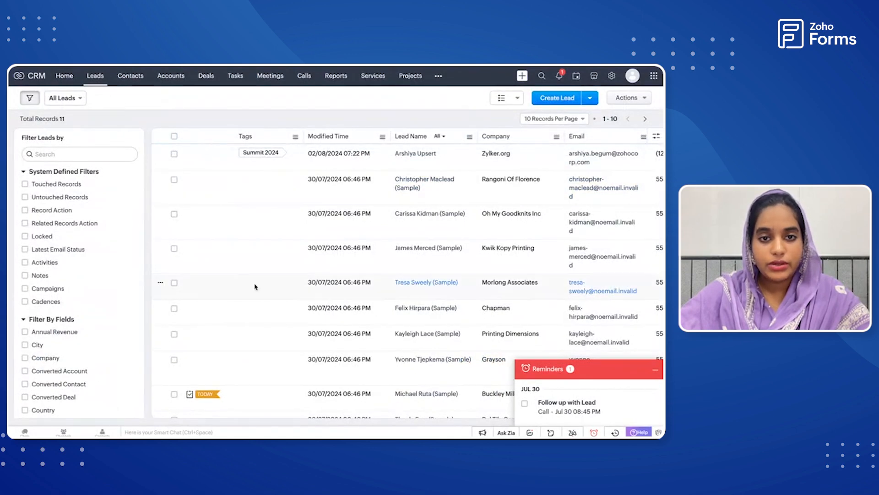
{"action": "key", "text": "super+r"}
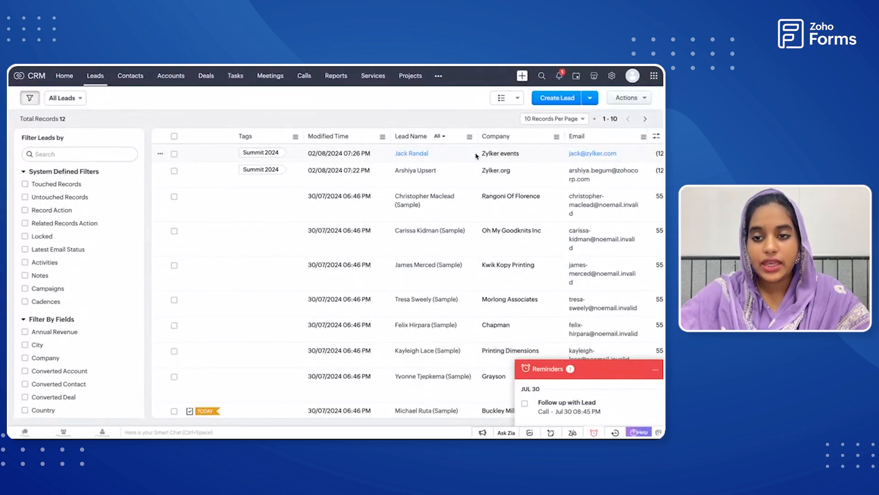
{"action": "left_click", "coordinate": [656, 370]}
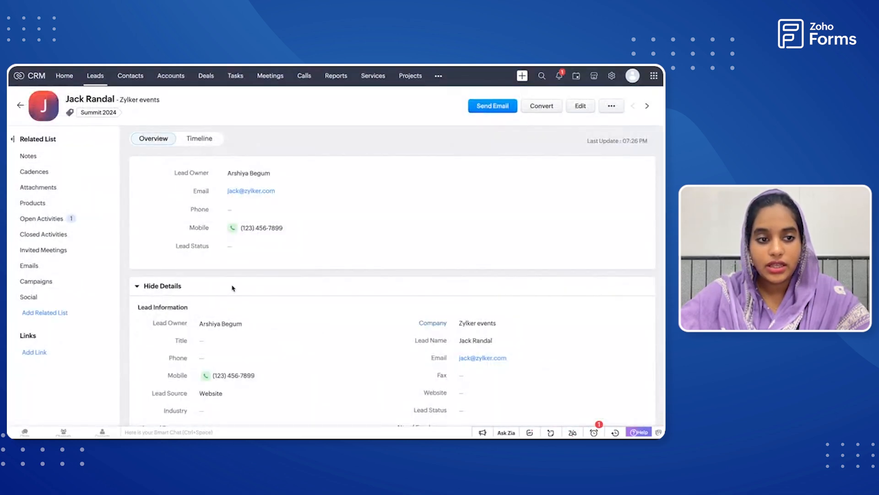
{"action": "left_click", "coordinate": [50, 220]}
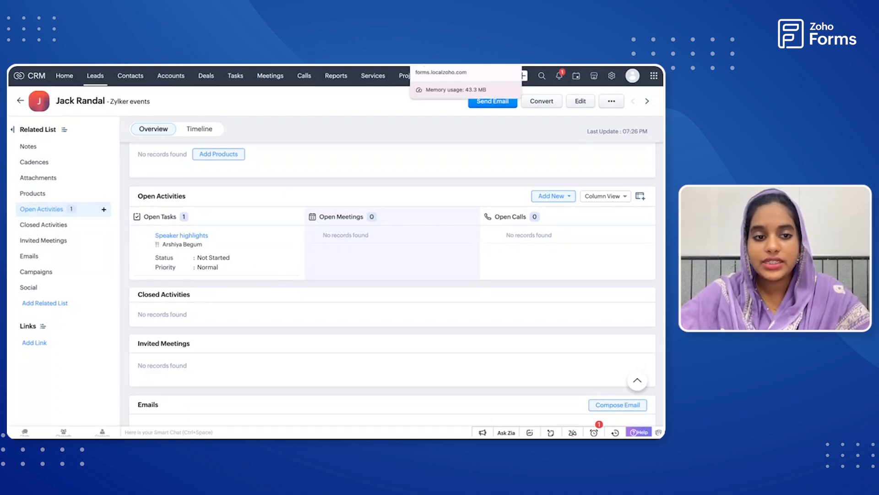
Switch back to Zoho Forms and review the New Record and Related List setups of the Zoho CRM integration.
{"action": "left_click", "coordinate": [439, 65]}
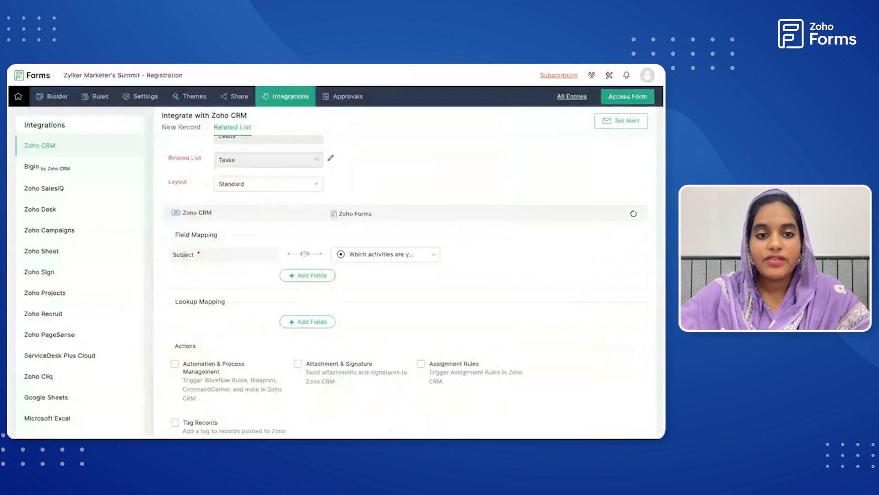
{"action": "scroll", "coordinate": [232, 201], "scroll_direction": "up", "scroll_amount": 2}
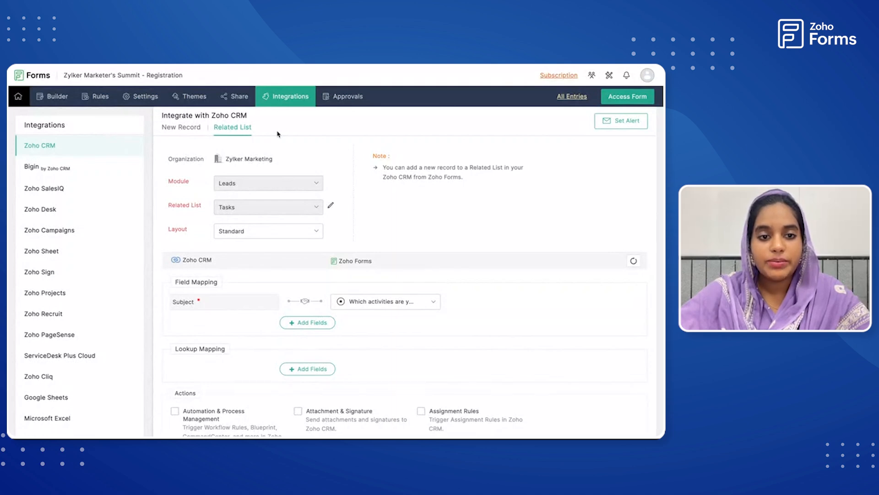
{"action": "left_click", "coordinate": [184, 133]}
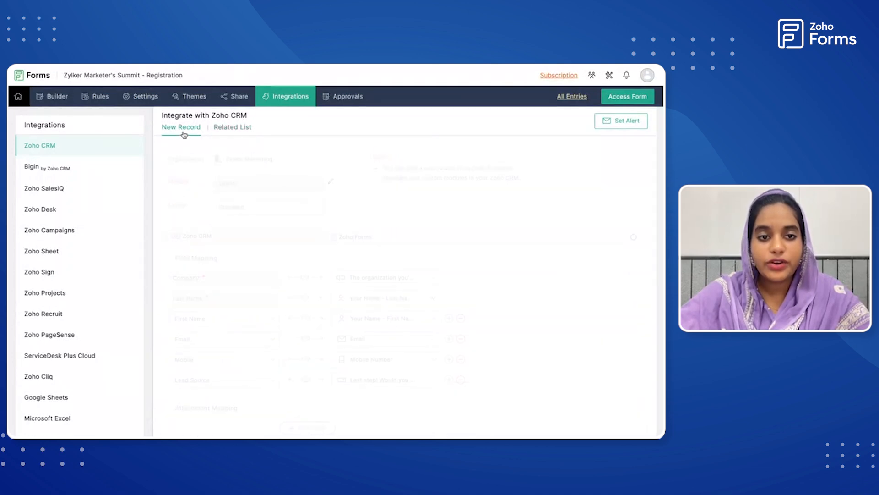
{"action": "left_click", "coordinate": [243, 129]}
{"action": "scroll", "coordinate": [249, 187], "scroll_direction": "down", "scroll_amount": 3}
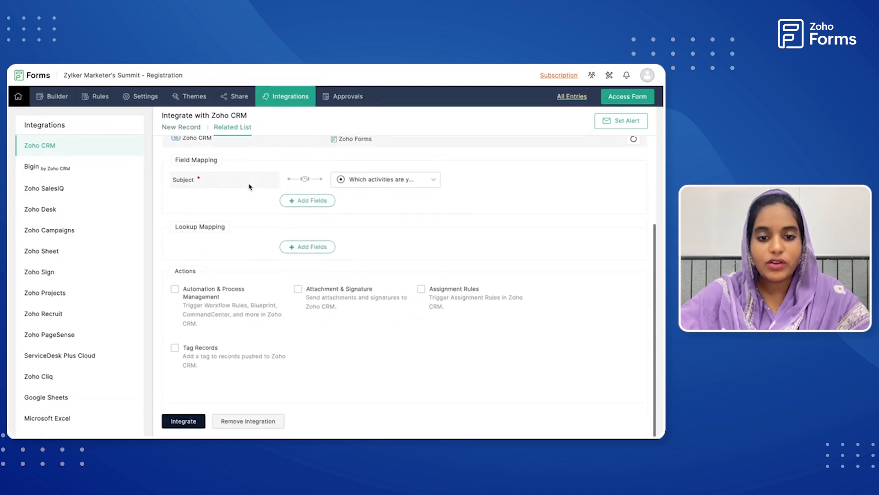
{"action": "left_click", "coordinate": [181, 128]}
{"action": "scroll", "coordinate": [226, 351], "scroll_direction": "down", "scroll_amount": 3}
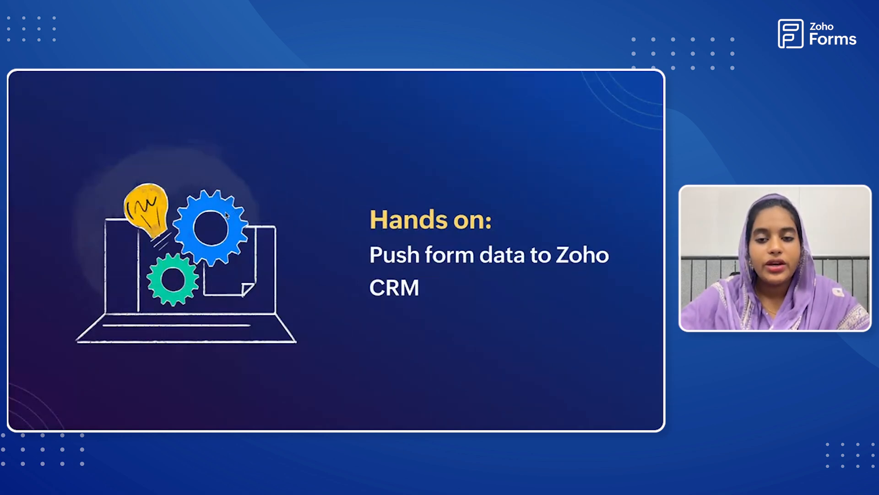
{"action": "key", "text": "Right"}
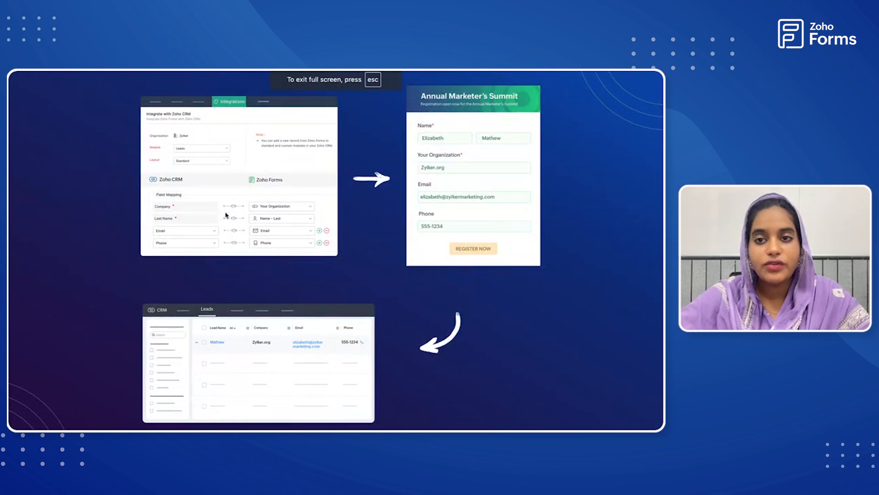
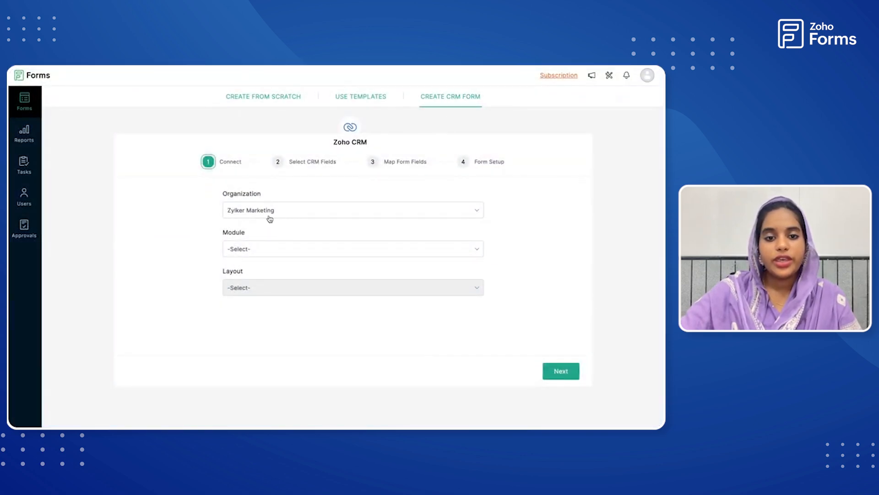
Connect the new CRM form to the Zylker Marketing organization, using the Leads module and the Standard layout.
{"action": "left_click", "coordinate": [284, 213]}
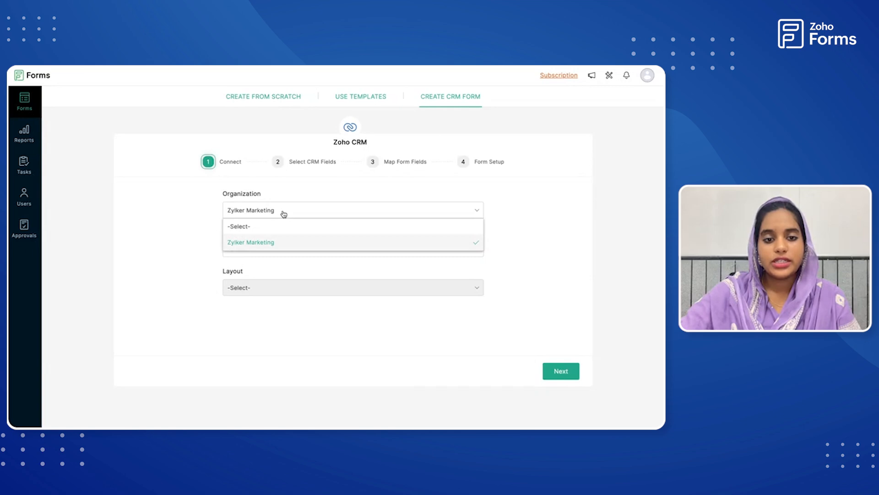
{"action": "left_click", "coordinate": [284, 214]}
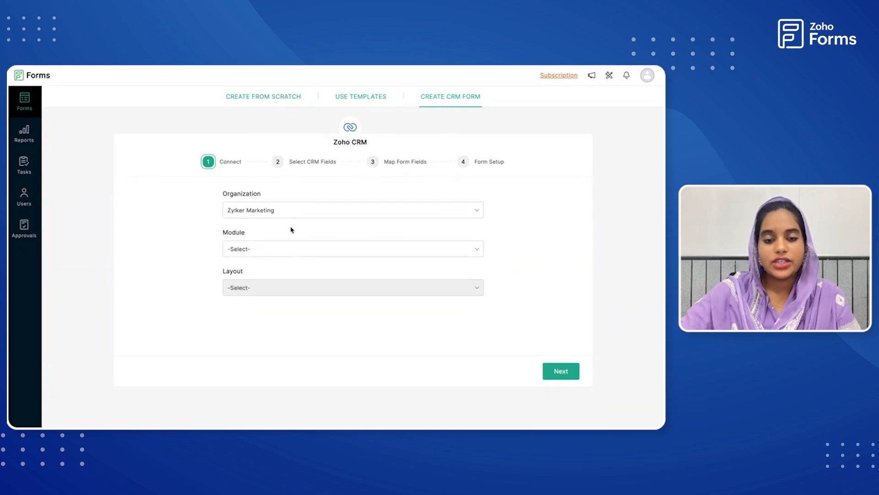
{"action": "left_click", "coordinate": [313, 249]}
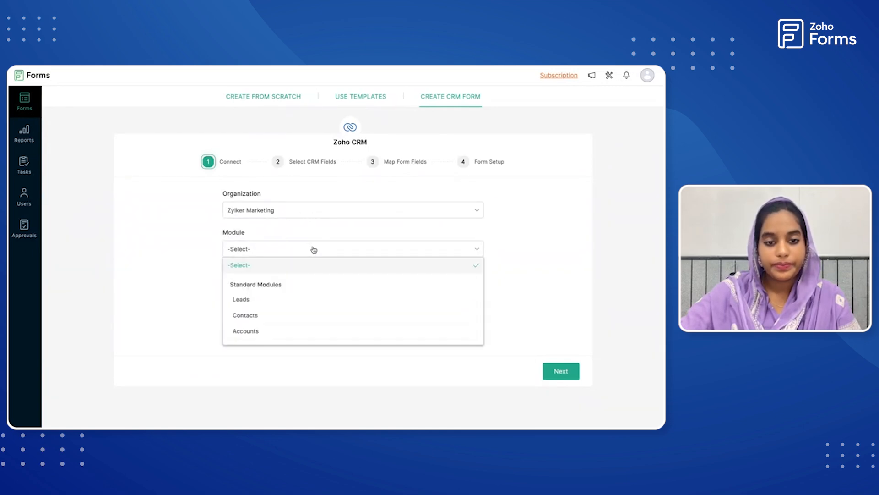
{"action": "scroll", "coordinate": [315, 309], "scroll_direction": "down", "scroll_amount": 5}
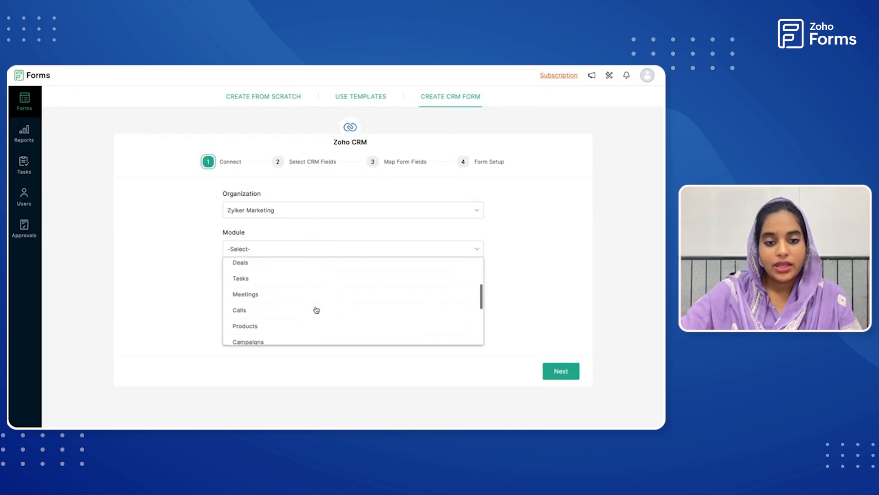
{"action": "scroll", "coordinate": [316, 310], "scroll_direction": "down", "scroll_amount": 3}
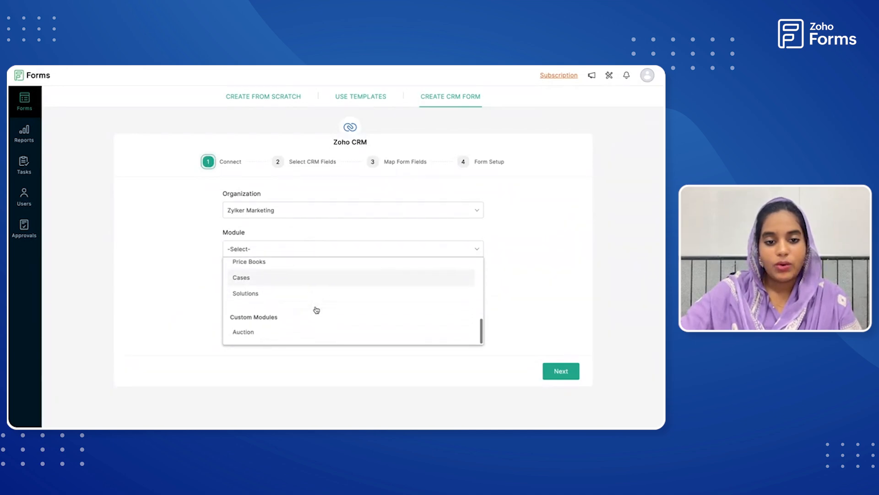
{"action": "scroll", "coordinate": [315, 310], "scroll_direction": "up", "scroll_amount": 8}
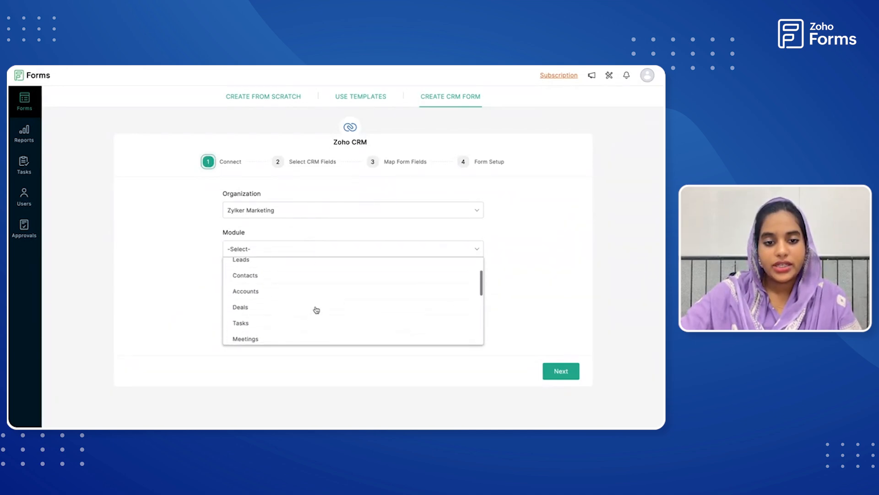
{"action": "left_click", "coordinate": [270, 299]}
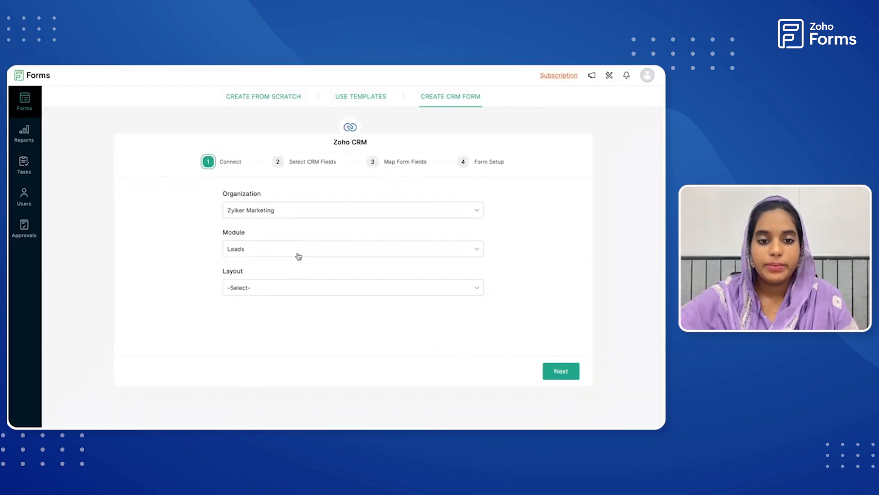
{"action": "left_click", "coordinate": [282, 288]}
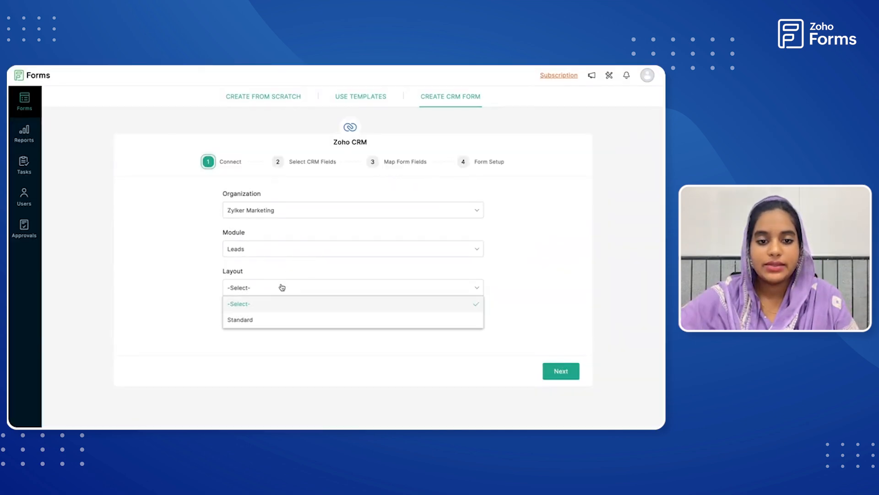
{"action": "left_click", "coordinate": [272, 325]}
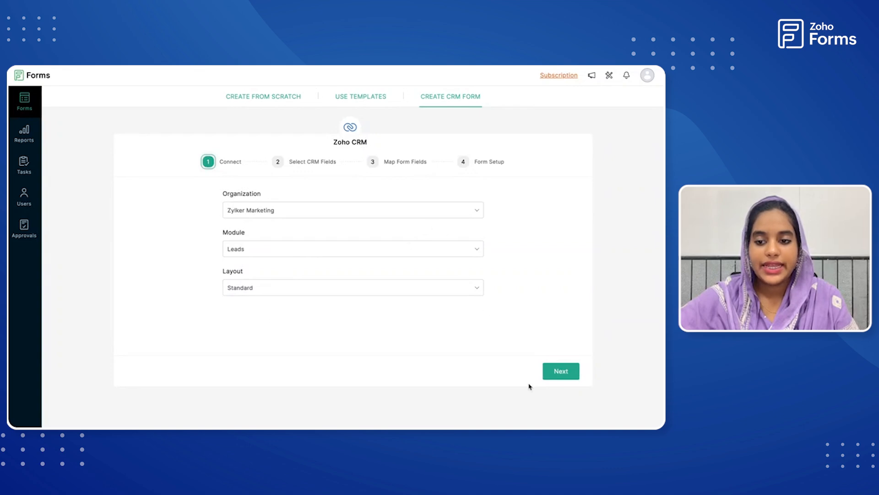
{"action": "left_click", "coordinate": [563, 373]}
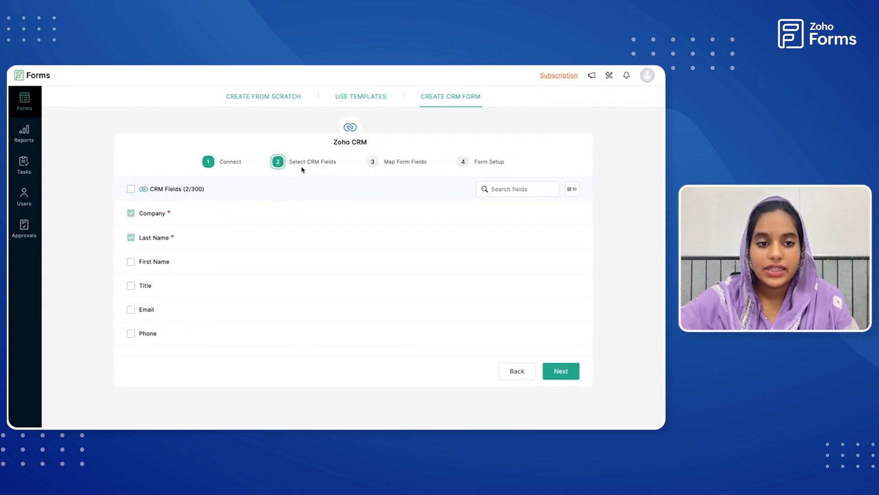
Add First Name, Email and Mobile to the required CRM fields and proceed to the form field mapping.
{"action": "scroll", "coordinate": [259, 284], "scroll_direction": "down", "scroll_amount": 9}
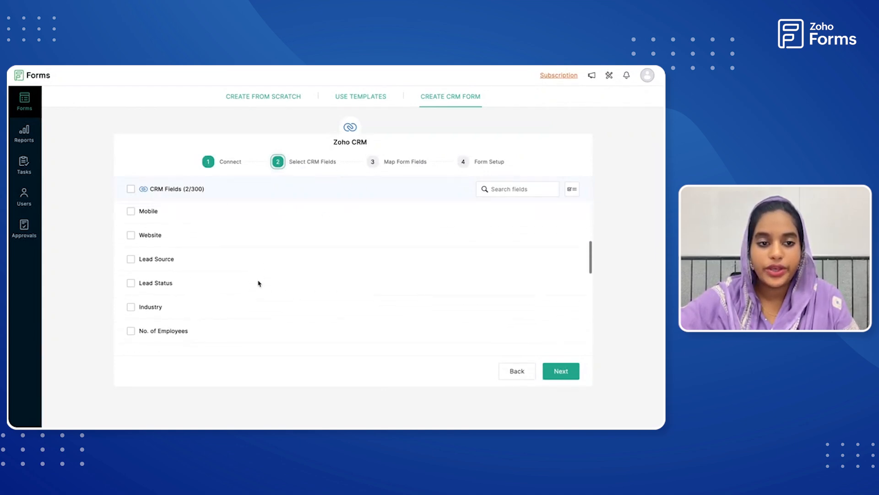
{"action": "scroll", "coordinate": [258, 283], "scroll_direction": "up", "scroll_amount": 9}
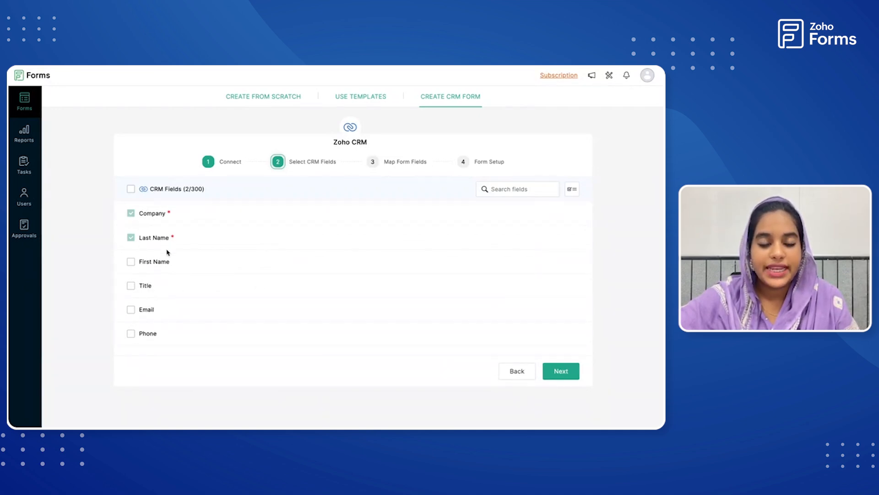
{"action": "left_click", "coordinate": [131, 262]}
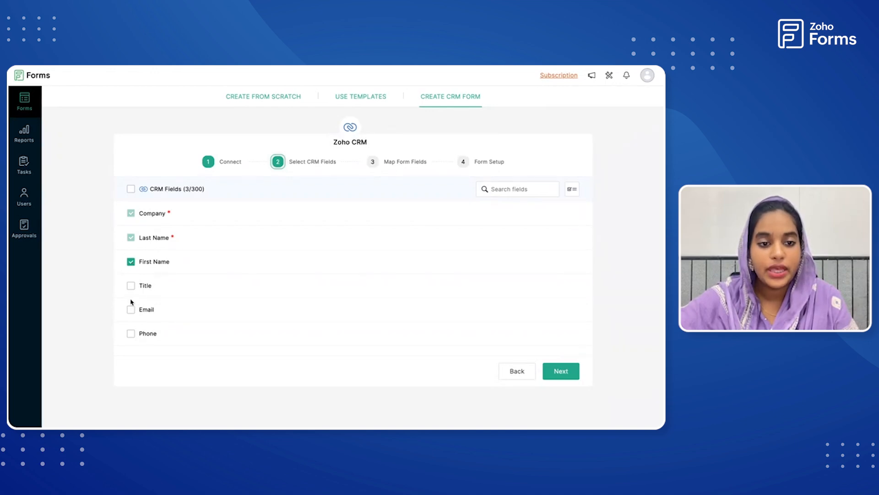
{"action": "left_click", "coordinate": [131, 310]}
{"action": "scroll", "coordinate": [131, 312], "scroll_direction": "down", "scroll_amount": 1}
{"action": "scroll", "coordinate": [131, 313], "scroll_direction": "down", "scroll_amount": 1}
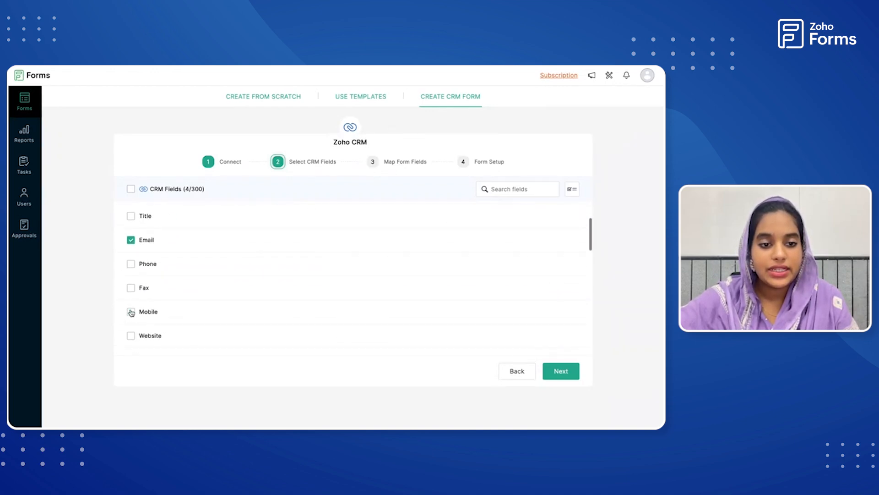
{"action": "left_click", "coordinate": [131, 312]}
{"action": "scroll", "coordinate": [161, 300], "scroll_direction": "down", "scroll_amount": 5}
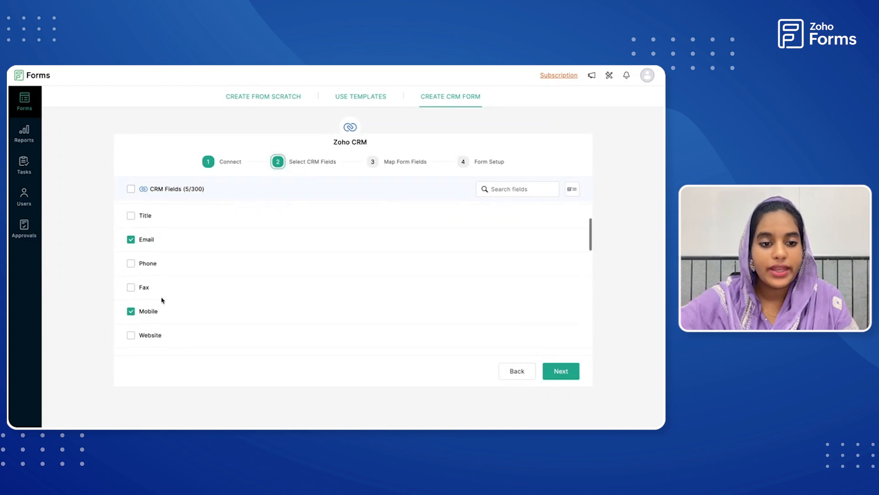
{"action": "scroll", "coordinate": [162, 301], "scroll_direction": "down", "scroll_amount": 7}
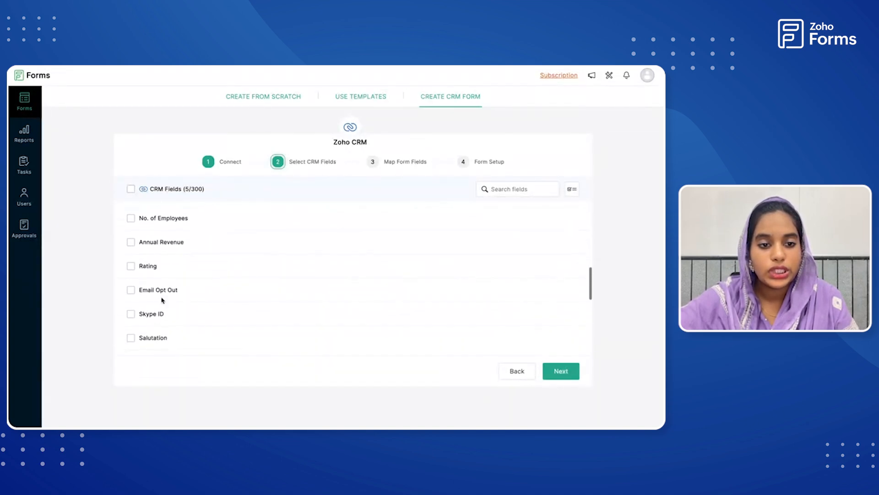
{"action": "scroll", "coordinate": [161, 298], "scroll_direction": "down", "scroll_amount": 1}
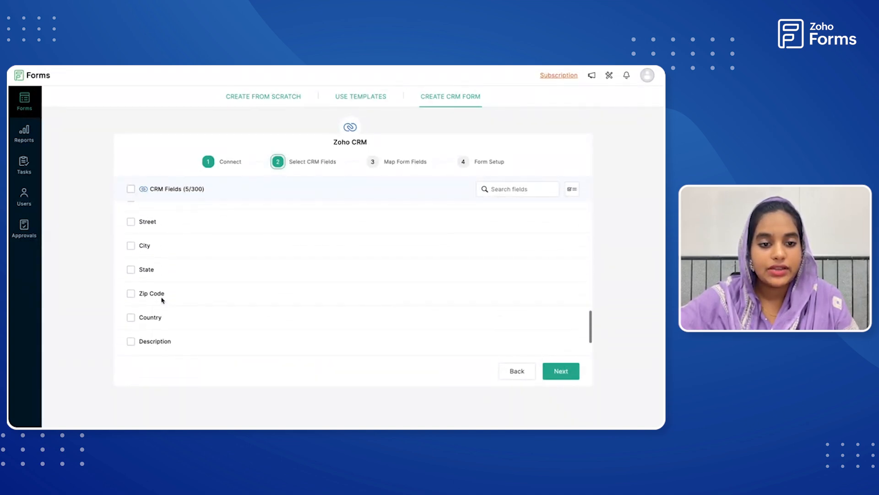
{"action": "scroll", "coordinate": [162, 299], "scroll_direction": "up", "scroll_amount": 13}
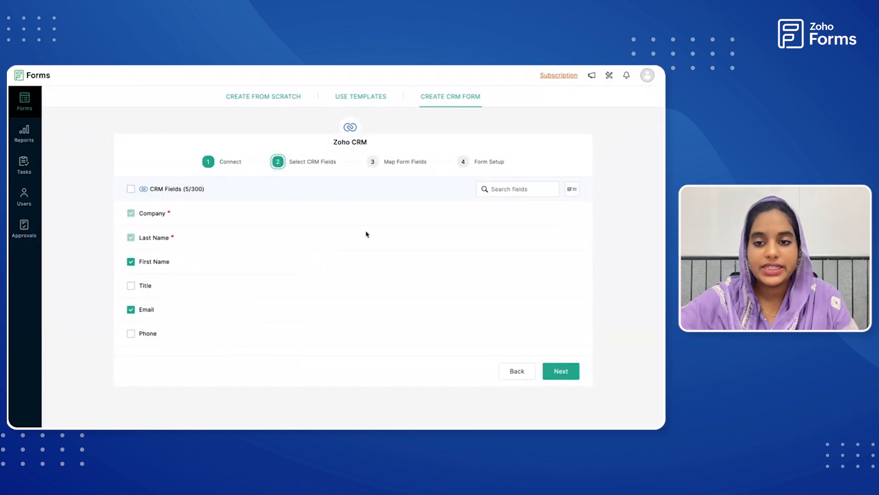
{"action": "left_click", "coordinate": [554, 374]}
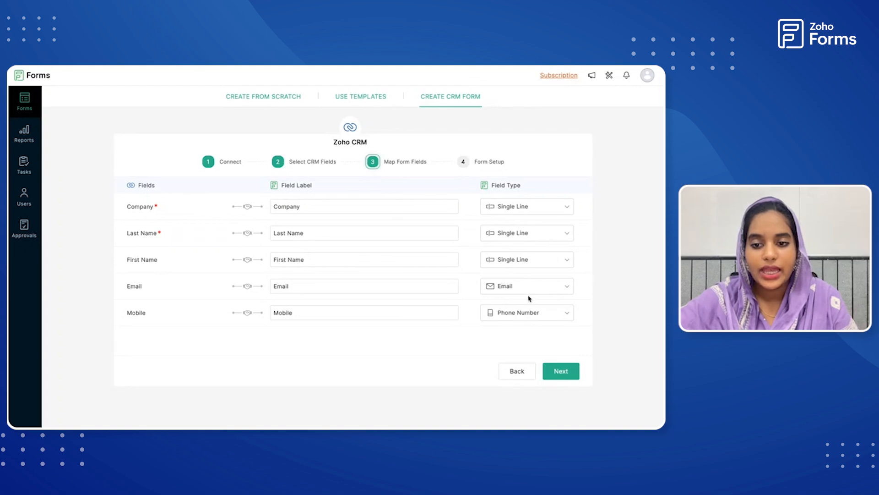
Accept the default field mapping, title the form "Contact Us" and create it as a Standard form.
{"action": "left_click", "coordinate": [555, 374]}
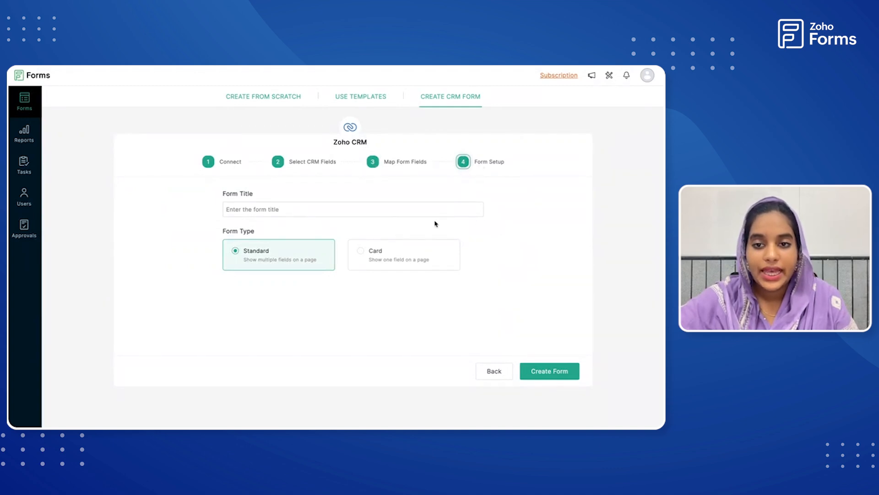
{"action": "left_click", "coordinate": [347, 205]}
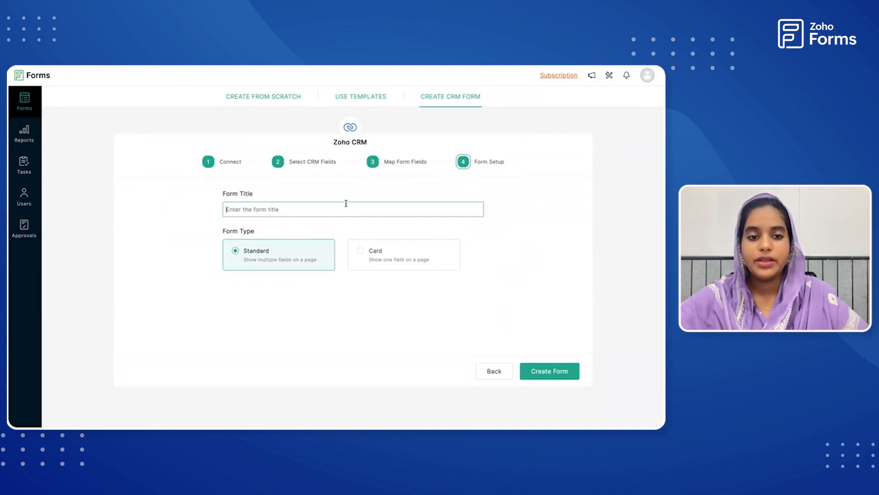
{"action": "type", "text": "C"}
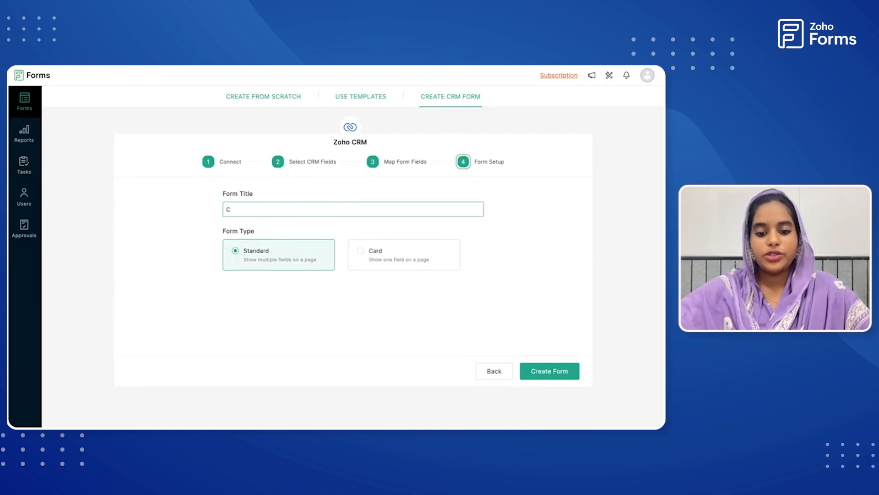
{"action": "type", "text": "ontact Us"}
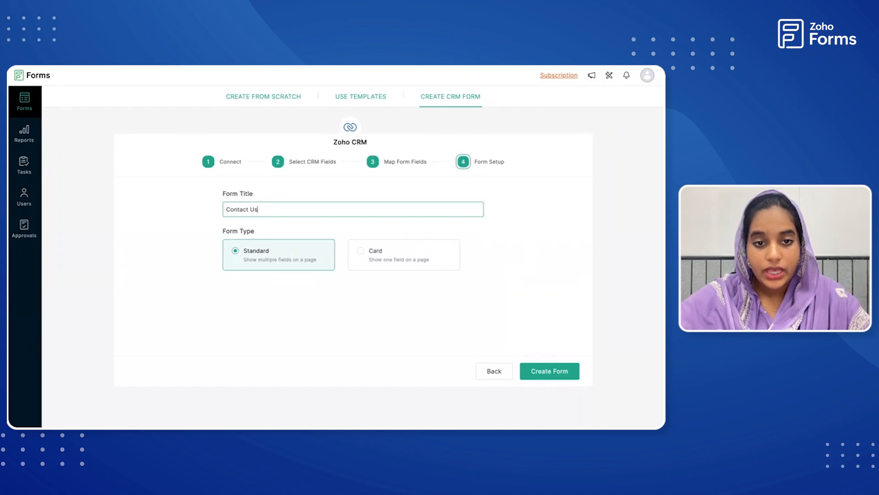
{"action": "left_click", "coordinate": [539, 373]}
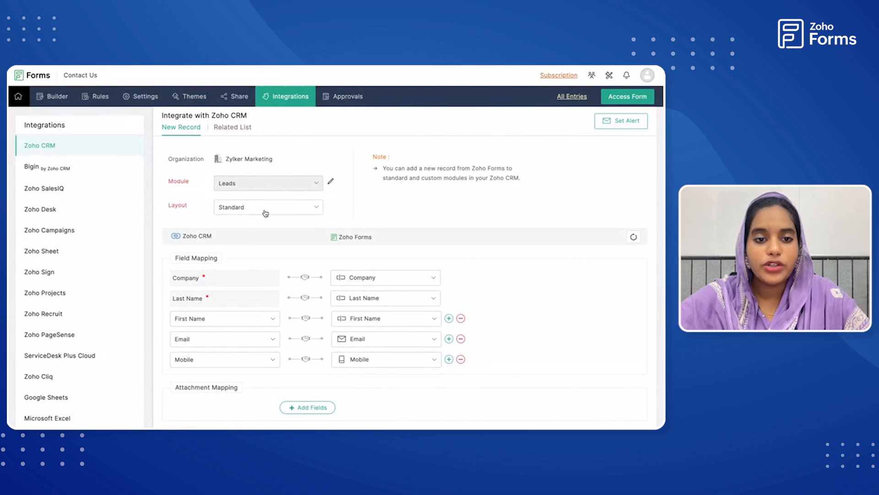
Enable record tagging with the manually entered tag name "Contact us" in the Zoho CRM integration and save the integration.
{"action": "scroll", "coordinate": [281, 257], "scroll_direction": "down", "scroll_amount": 1}
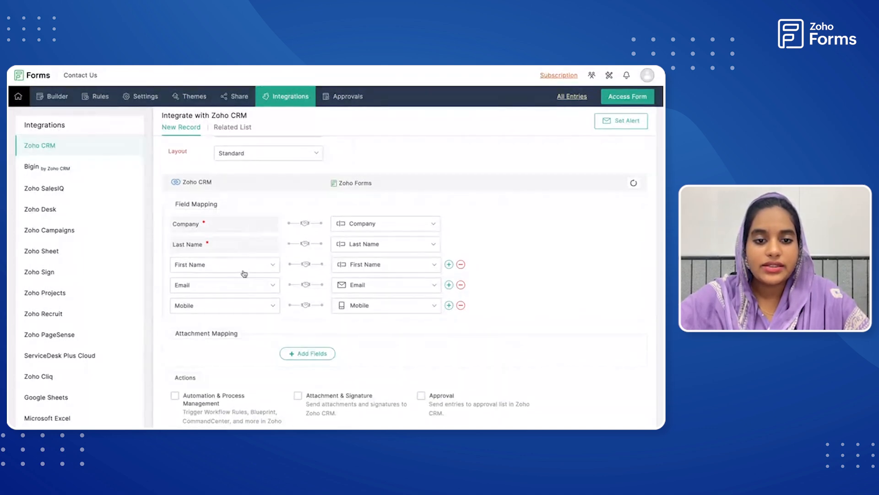
{"action": "scroll", "coordinate": [349, 322], "scroll_direction": "down", "scroll_amount": 1}
{"action": "scroll", "coordinate": [349, 321], "scroll_direction": "down", "scroll_amount": 3}
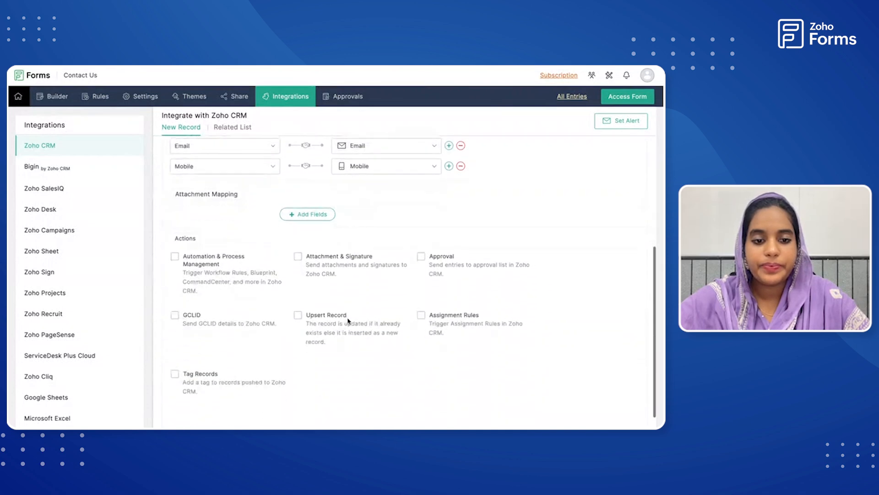
{"action": "scroll", "coordinate": [349, 265], "scroll_direction": "up", "scroll_amount": 2}
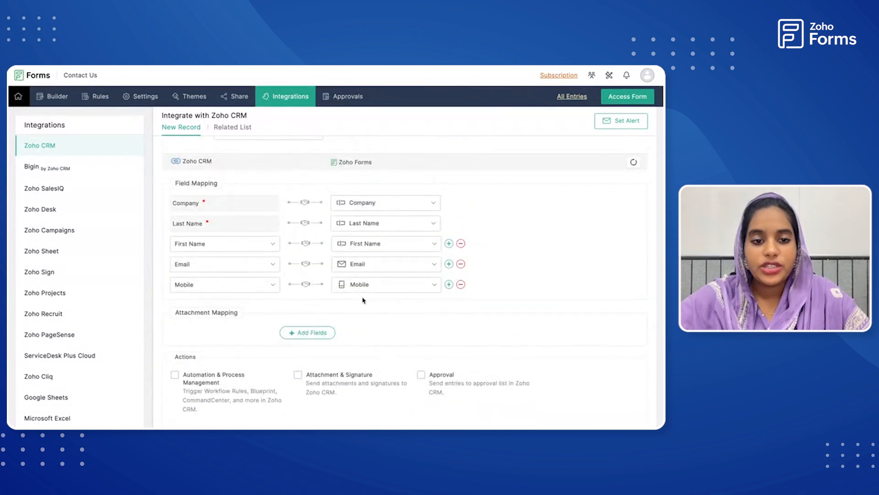
{"action": "scroll", "coordinate": [357, 326], "scroll_direction": "down", "scroll_amount": 3}
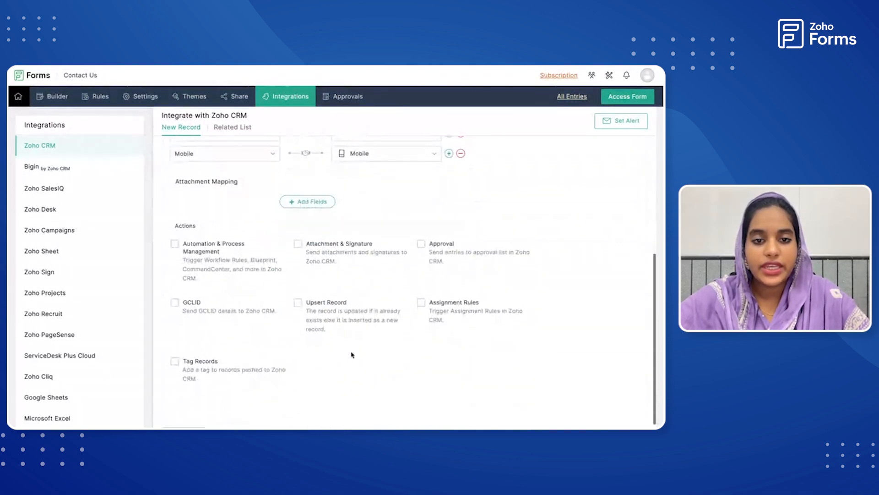
{"action": "left_click", "coordinate": [175, 361]}
{"action": "left_click", "coordinate": [304, 192]}
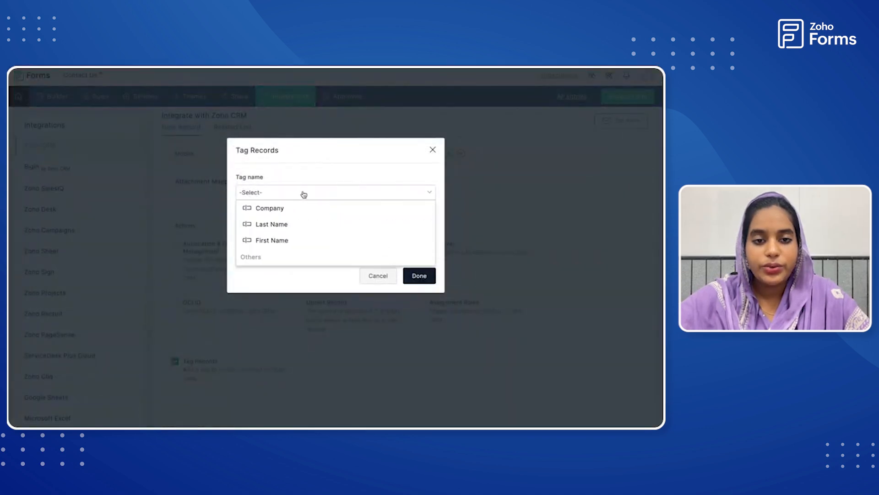
{"action": "scroll", "coordinate": [293, 260], "scroll_direction": "down", "scroll_amount": 1}
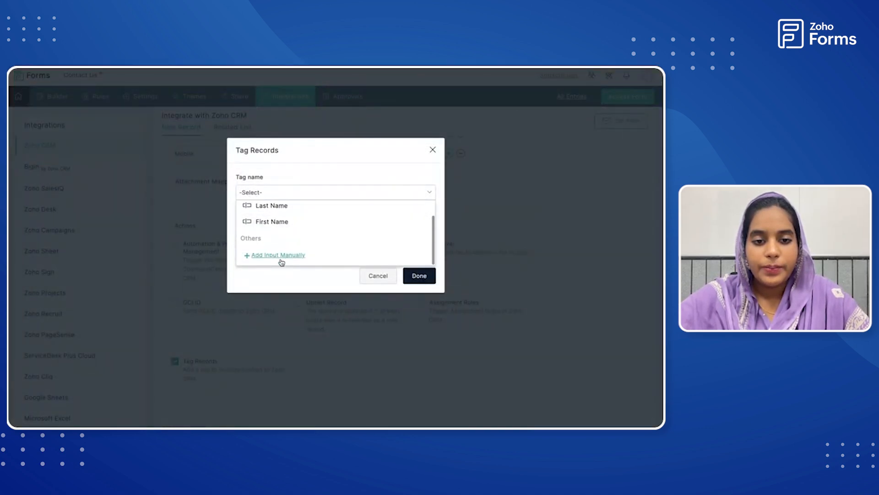
{"action": "left_click", "coordinate": [281, 259]}
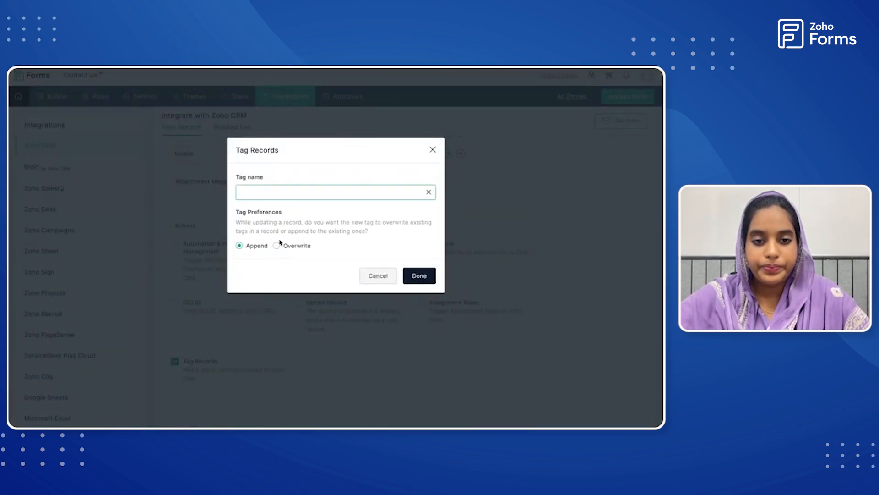
{"action": "left_click", "coordinate": [283, 191]}
{"action": "type", "text": "Contact us"}
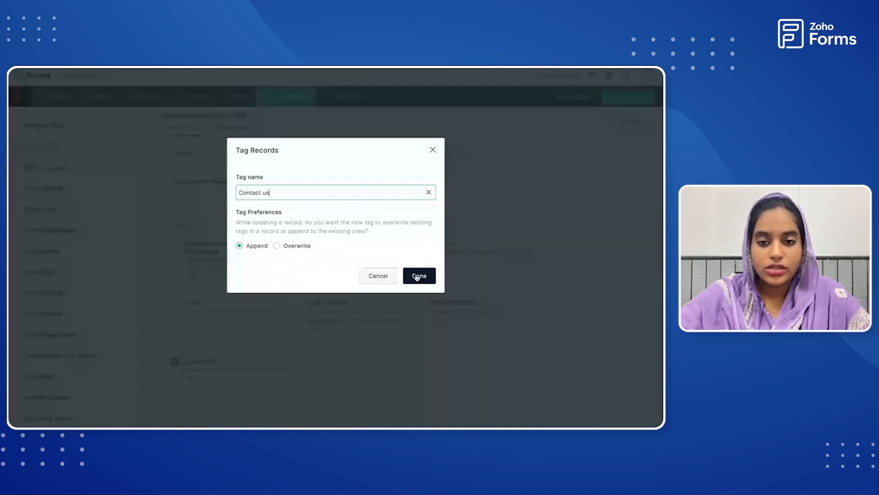
{"action": "left_click", "coordinate": [418, 276]}
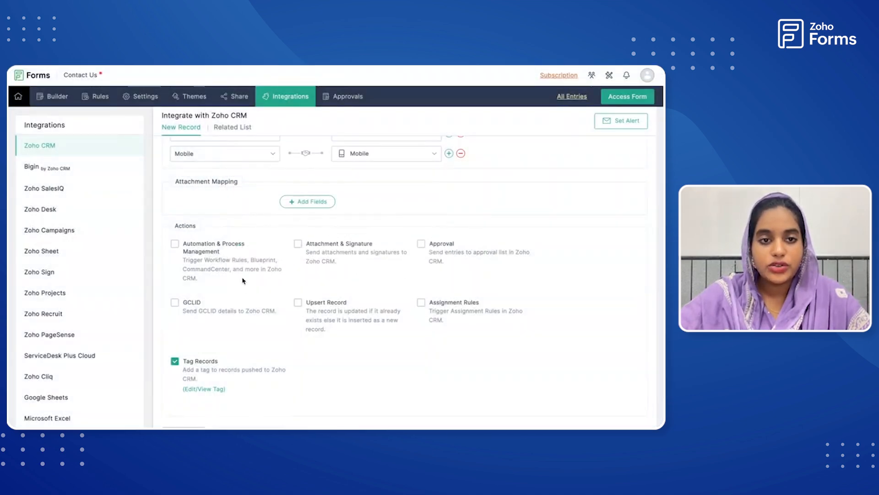
{"action": "scroll", "coordinate": [243, 280], "scroll_direction": "down", "scroll_amount": 1}
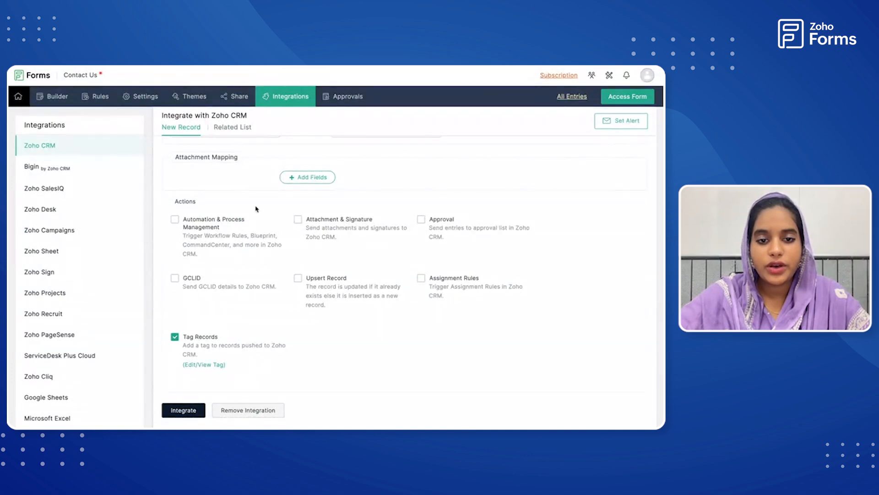
{"action": "left_click", "coordinate": [181, 412]}
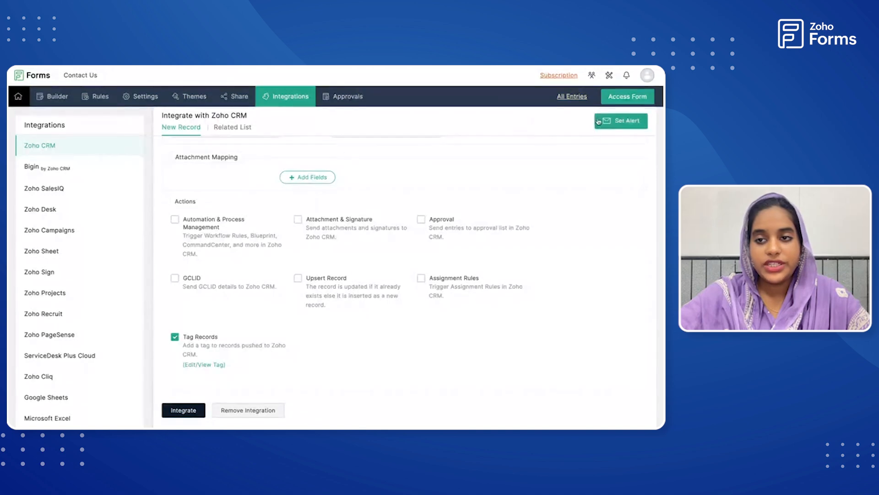
Open the live Contact Us form and enter "Zylker.org" as the company, plus the contact's last name and first name.
{"action": "left_click", "coordinate": [623, 97]}
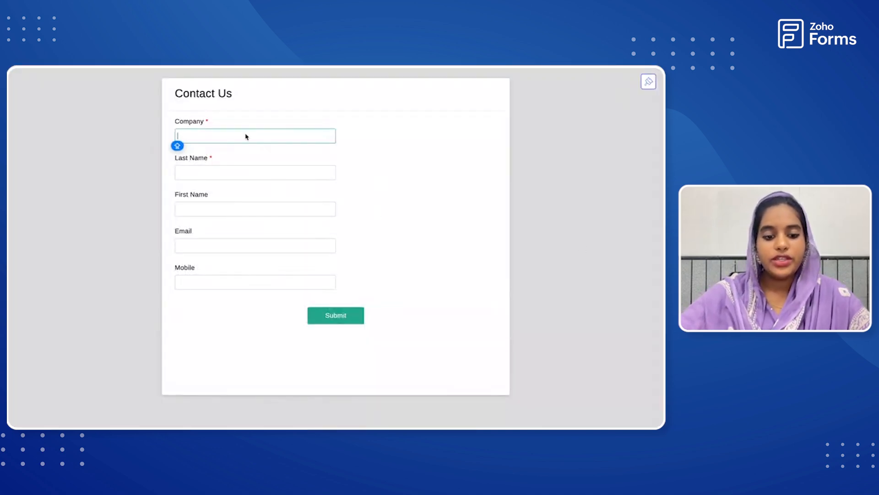
{"action": "type", "text": "Zylker"}
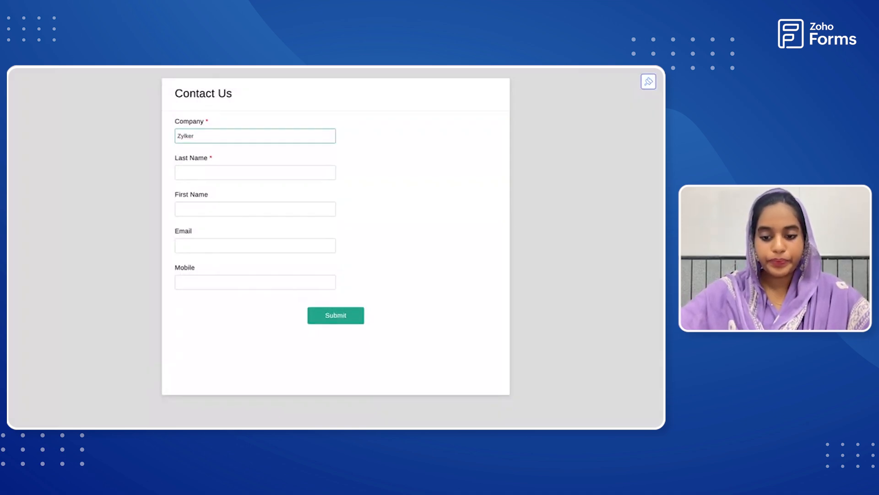
{"action": "type", "text": ".org"}
{"action": "left_click", "coordinate": [220, 166]}
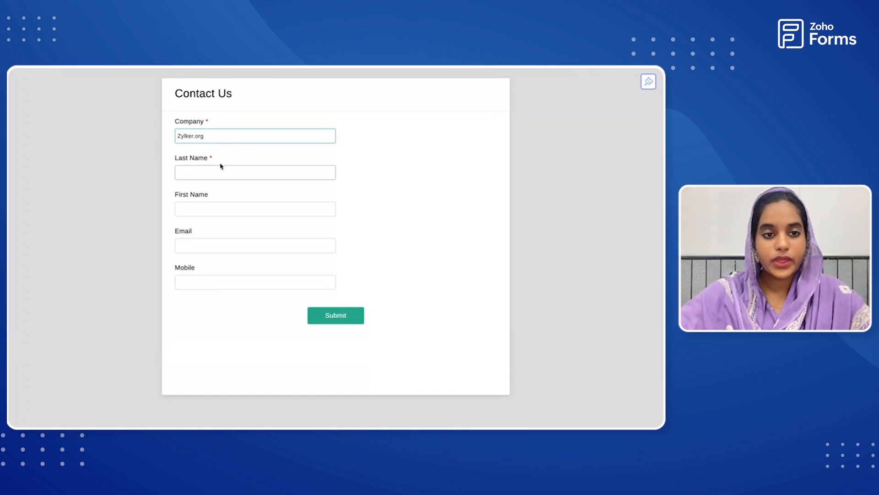
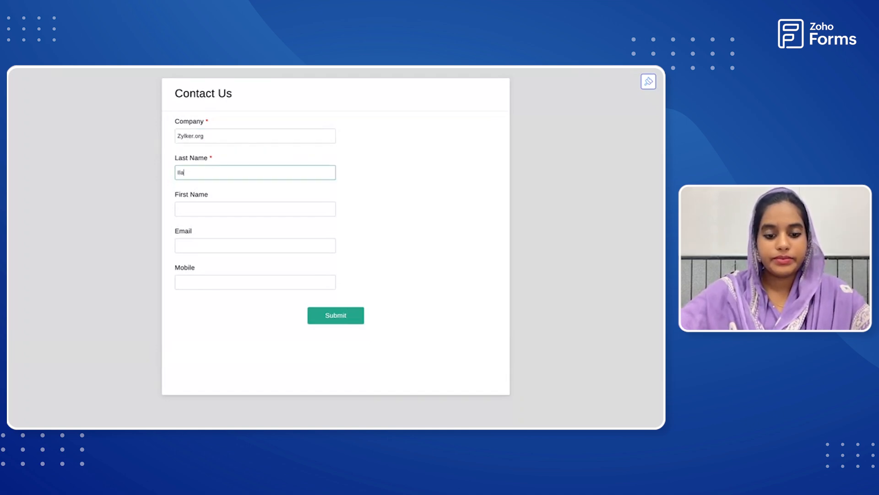
{"action": "left_click", "coordinate": [204, 208]}
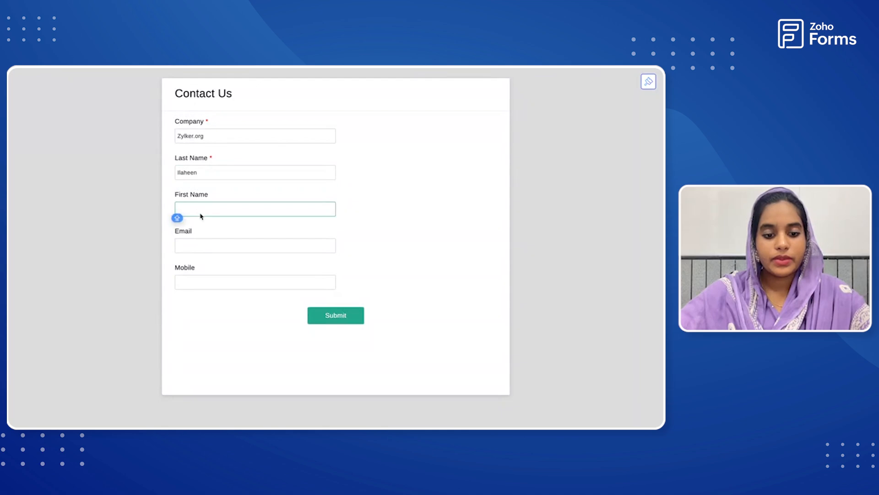
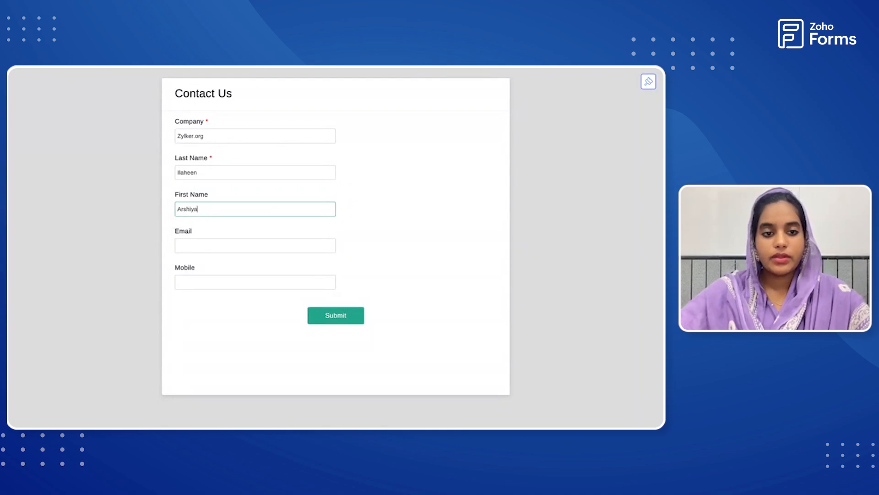
Fill in the contact's email address and mobile number from the saved suggestions and submit the form.
{"action": "left_click", "coordinate": [186, 248]}
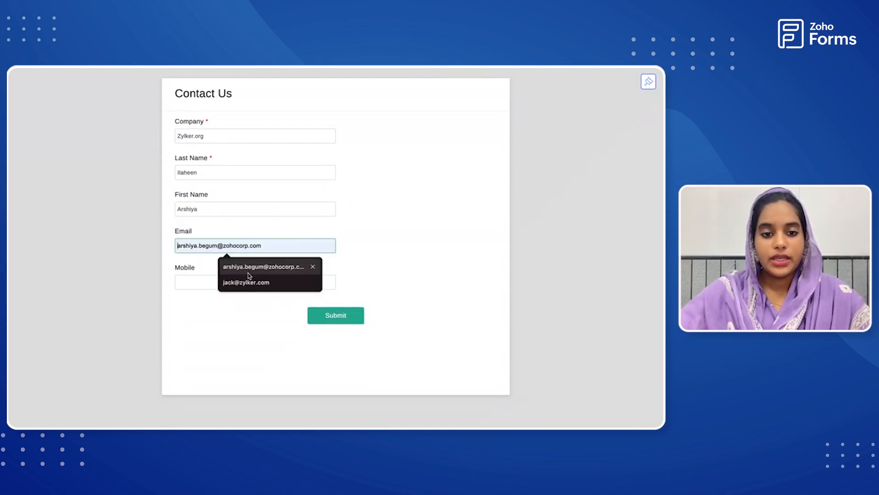
{"action": "left_click", "coordinate": [249, 269]}
{"action": "left_click", "coordinate": [216, 284]}
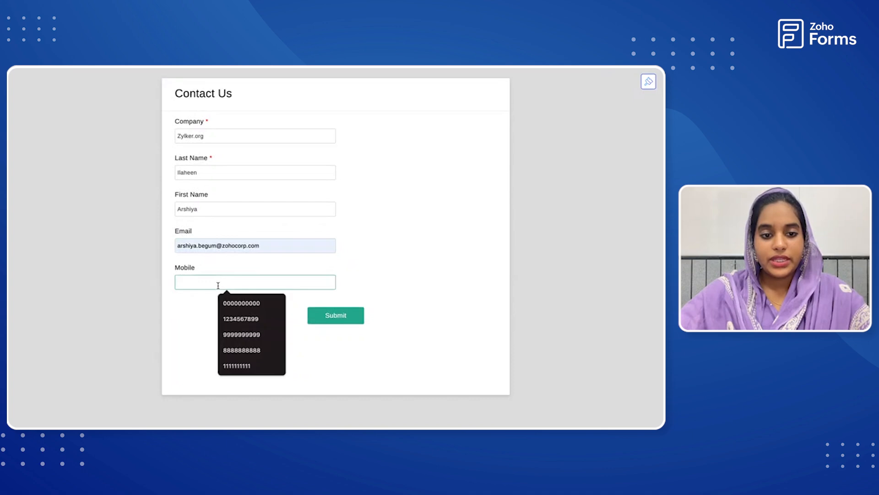
{"action": "left_click", "coordinate": [238, 349]}
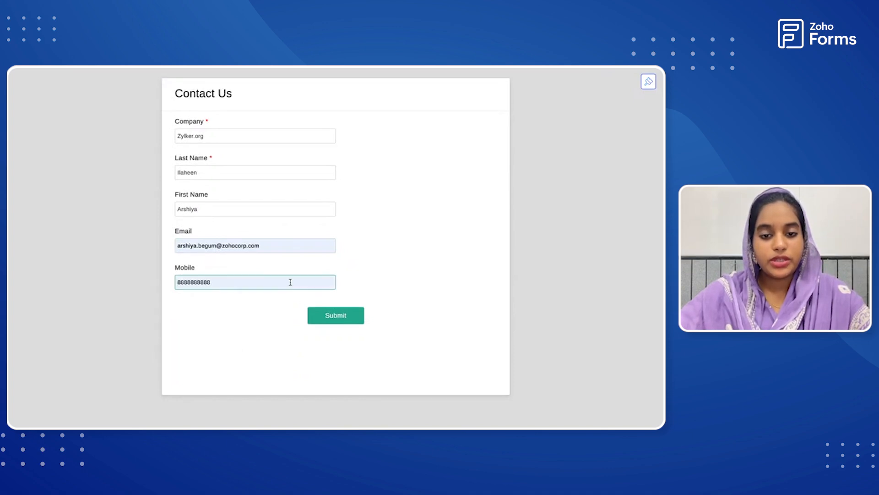
{"action": "left_click", "coordinate": [326, 319]}
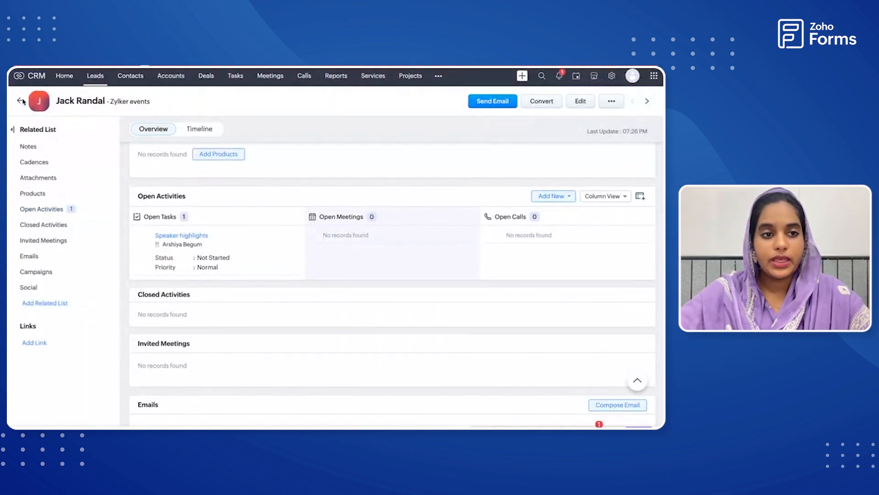
Switch to Zoho CRM, return from the open lead record to the All Leads list and refresh it.
{"action": "left_click", "coordinate": [21, 101]}
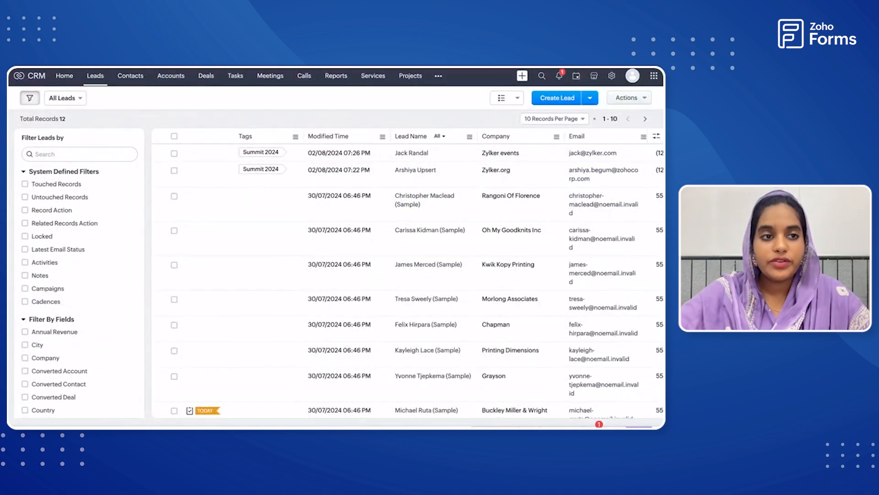
{"action": "key", "text": "super+r"}
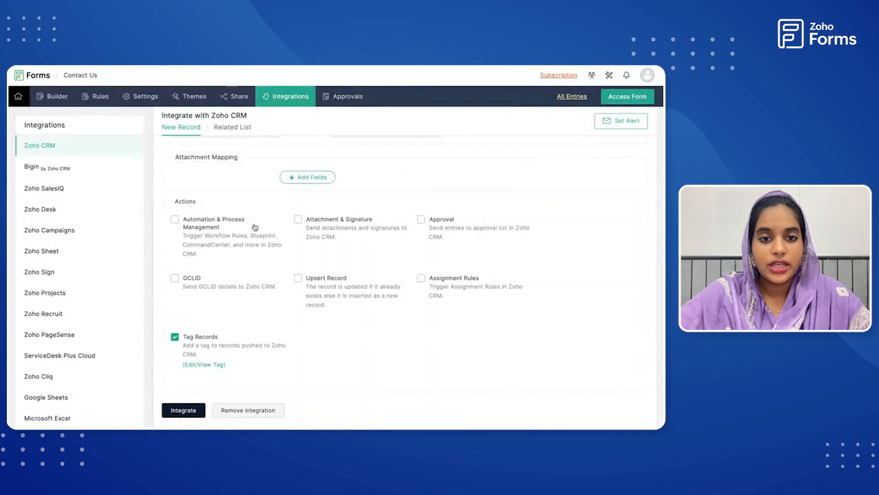
Switch back to Zoho Forms and review the submitted response in all entries of the Contact Us form.
{"action": "scroll", "coordinate": [255, 227], "scroll_direction": "up", "scroll_amount": 5}
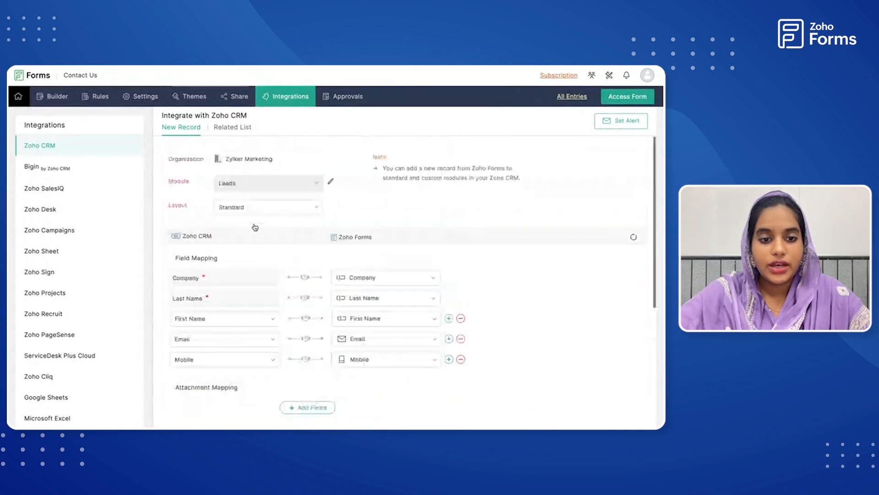
{"action": "left_click", "coordinate": [578, 98]}
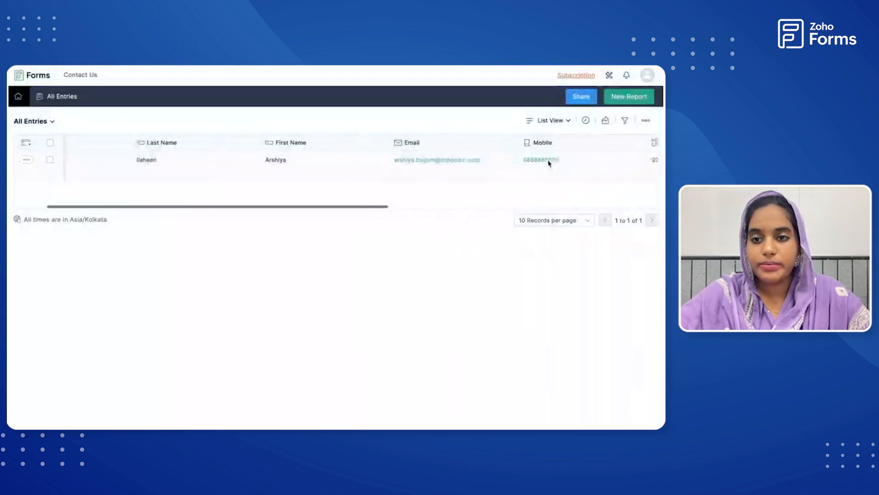
{"action": "scroll", "coordinate": [548, 163], "scroll_direction": "right", "scroll_amount": 5}
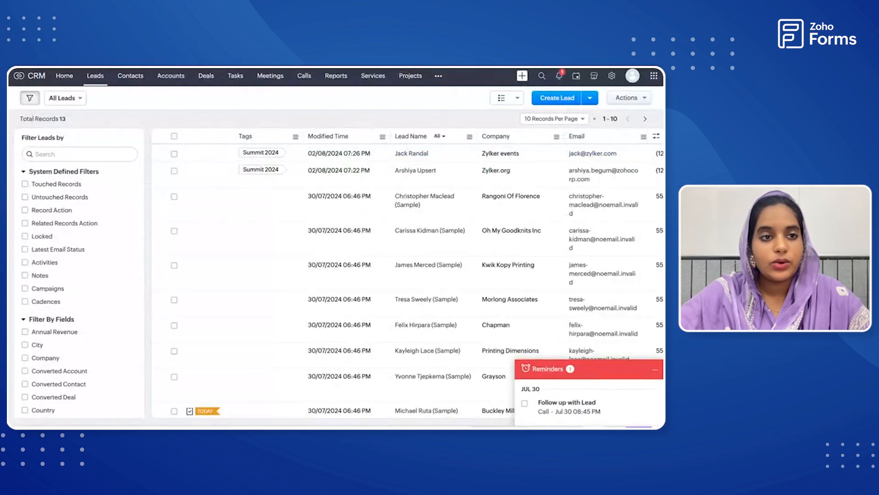
Refresh the Leads list in Zoho CRM and examine the tag, name, company, email and mobile of the submitted lead.
{"action": "key", "text": "super+r"}
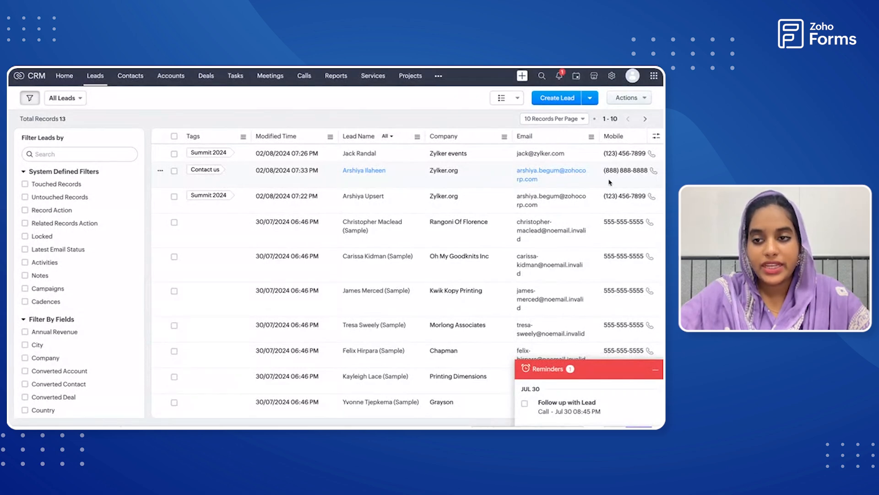
{"action": "scroll", "coordinate": [520, 180], "scroll_direction": "right", "scroll_amount": 5}
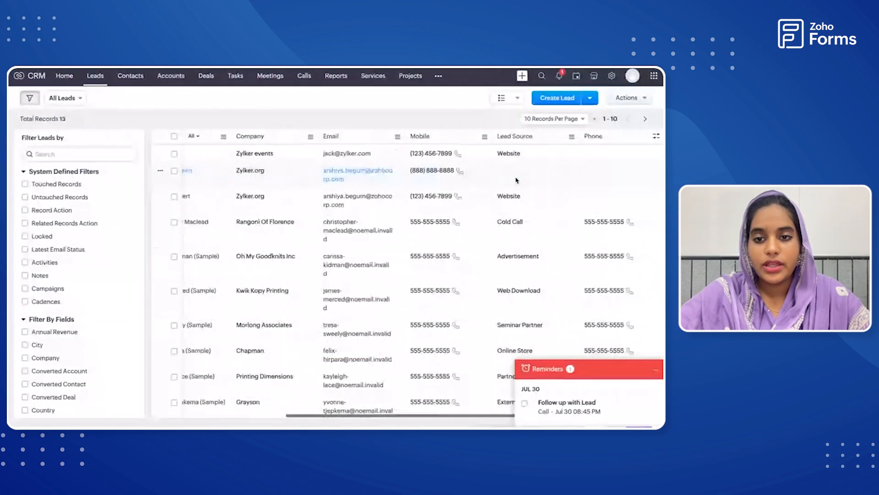
{"action": "scroll", "coordinate": [516, 180], "scroll_direction": "left", "scroll_amount": 3}
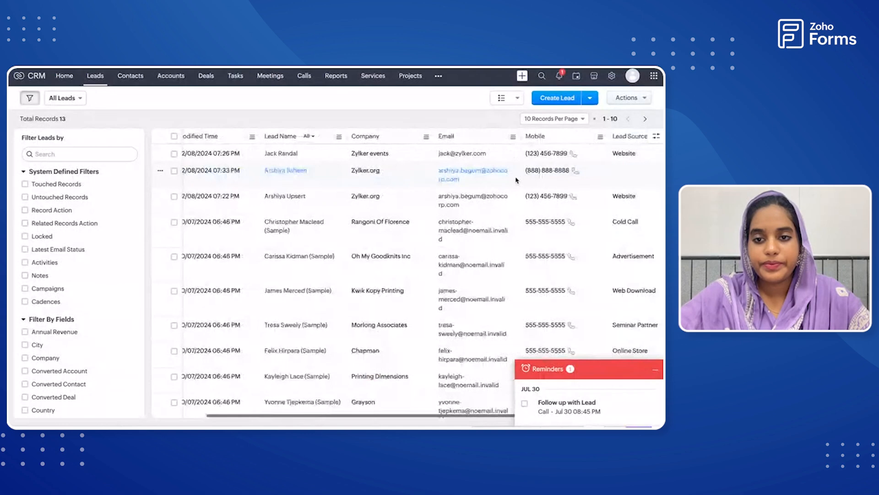
{"action": "scroll", "coordinate": [516, 180], "scroll_direction": "left", "scroll_amount": 2}
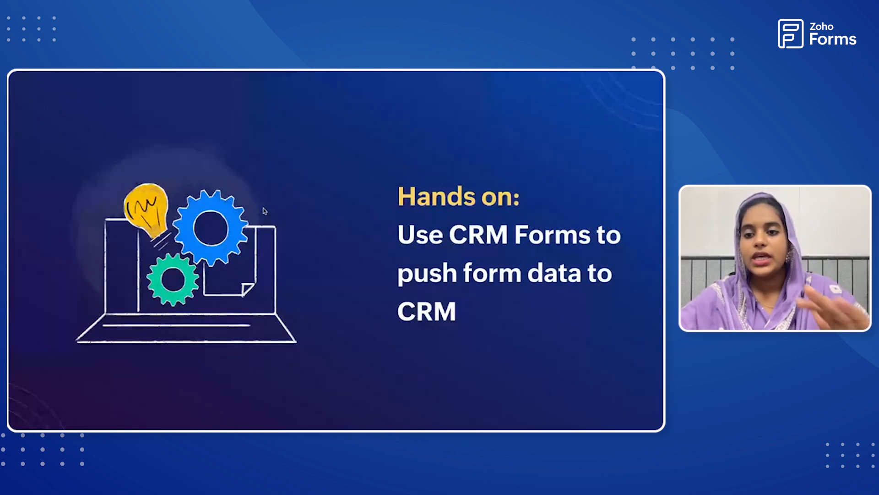
{"action": "key", "text": "Right"}
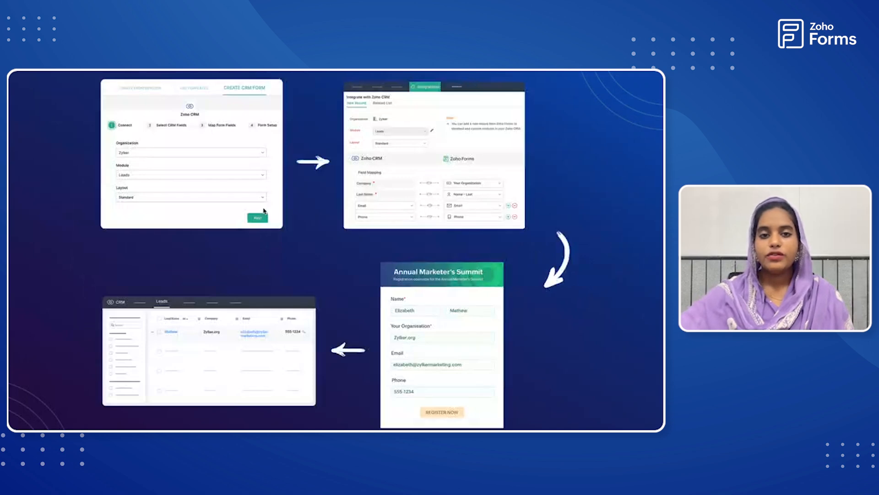
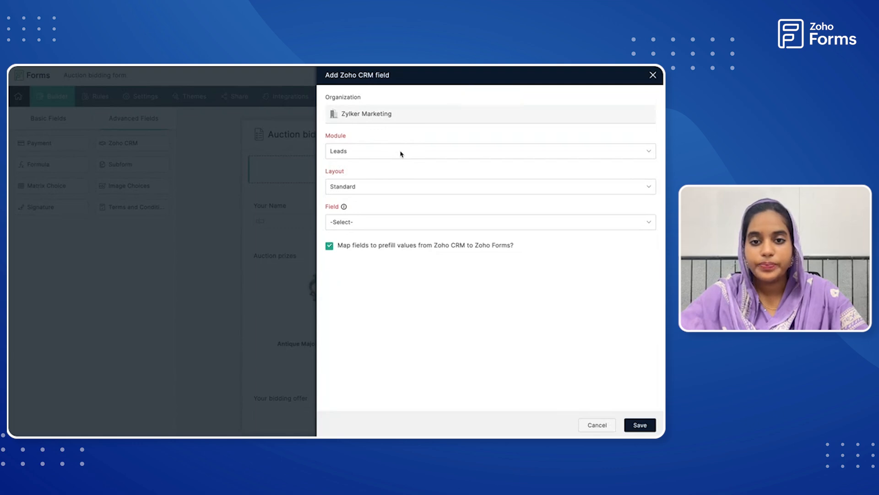
Configure the Zoho CRM field to look up records in the Auction custom module by the Email field.
{"action": "left_click", "coordinate": [402, 153]}
{"action": "scroll", "coordinate": [493, 233], "scroll_direction": "down", "scroll_amount": 5}
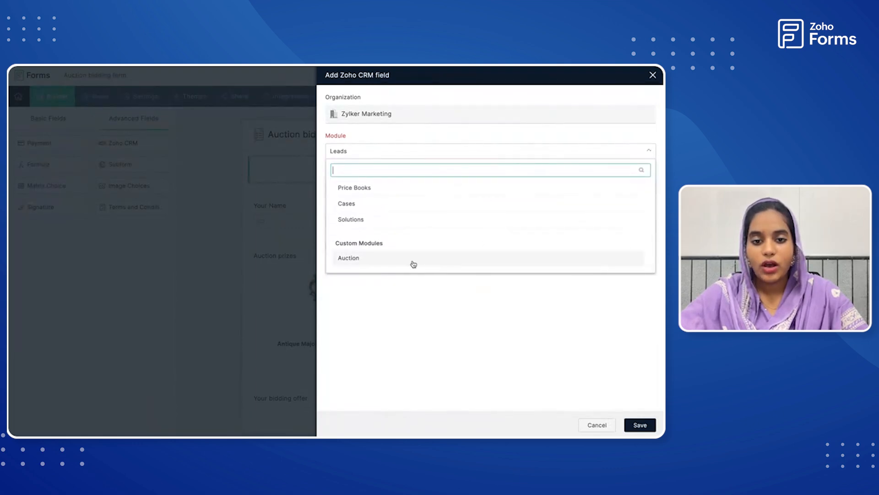
{"action": "left_click", "coordinate": [350, 259]}
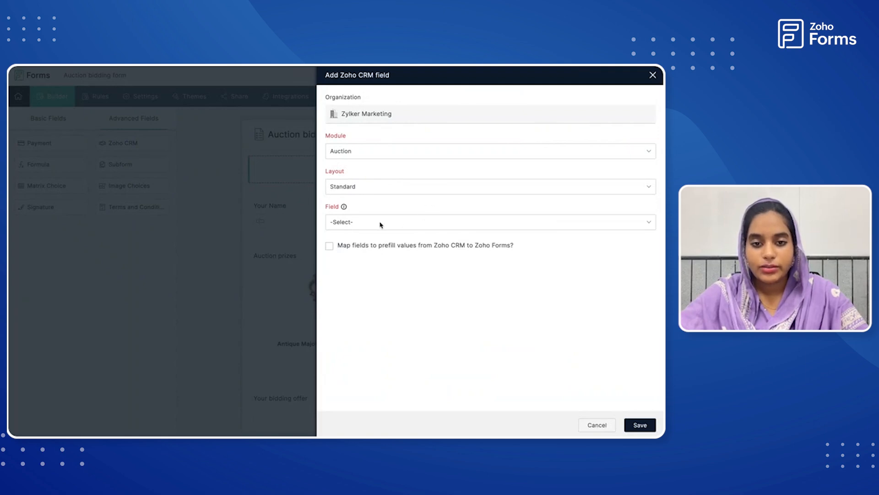
{"action": "left_click", "coordinate": [332, 228]}
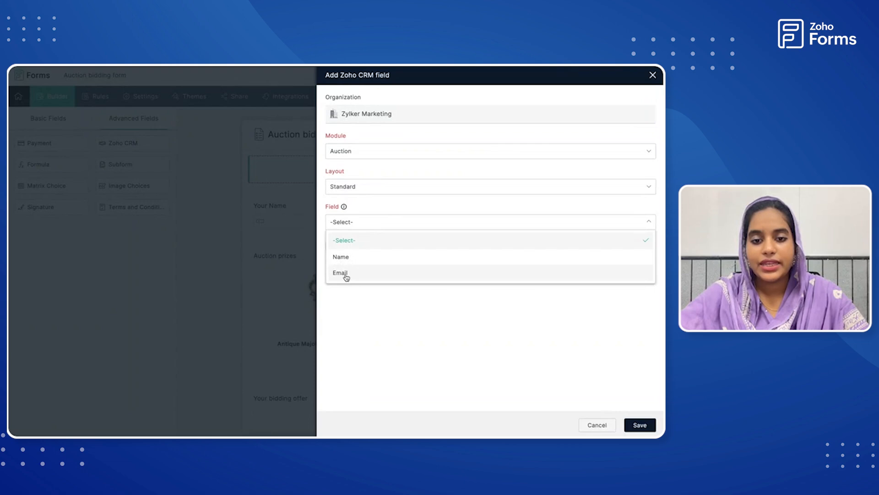
{"action": "left_click", "coordinate": [341, 273]}
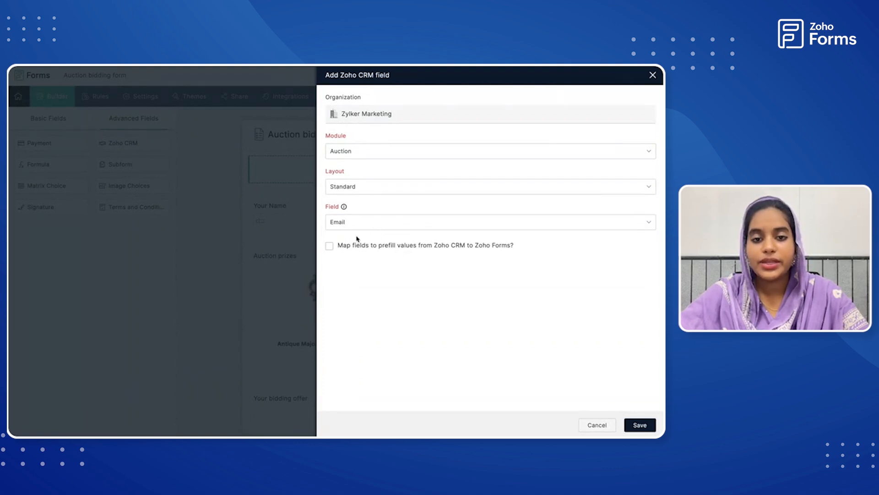
Enable prefilling form values from Zoho CRM and map the CRM Name field to the form's Your Name field.
{"action": "mouse_move", "coordinate": [344, 208]}
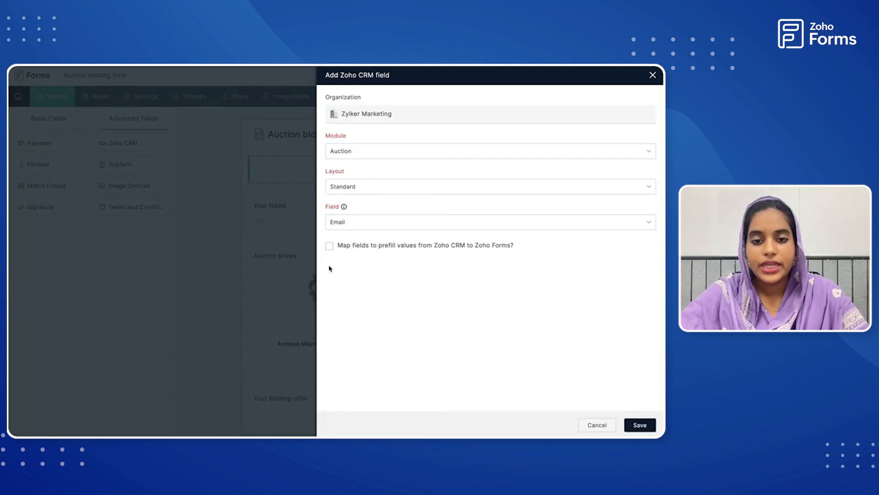
{"action": "left_click", "coordinate": [329, 247]}
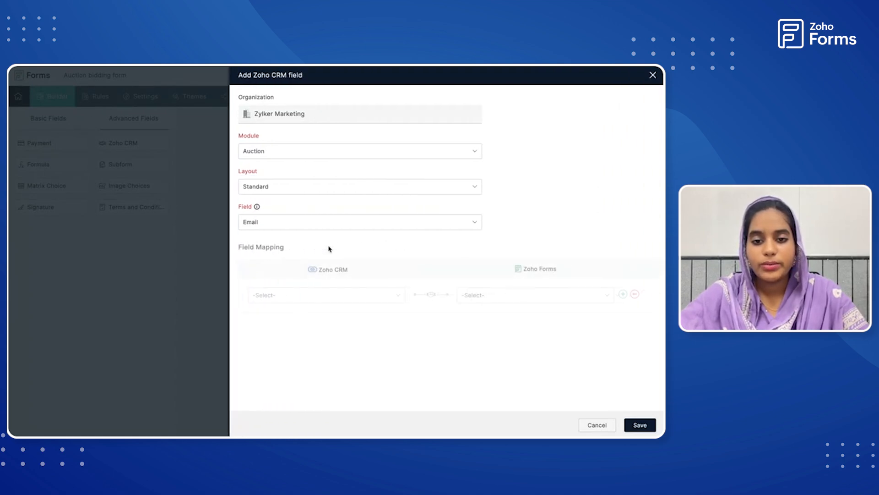
{"action": "left_click", "coordinate": [399, 295]}
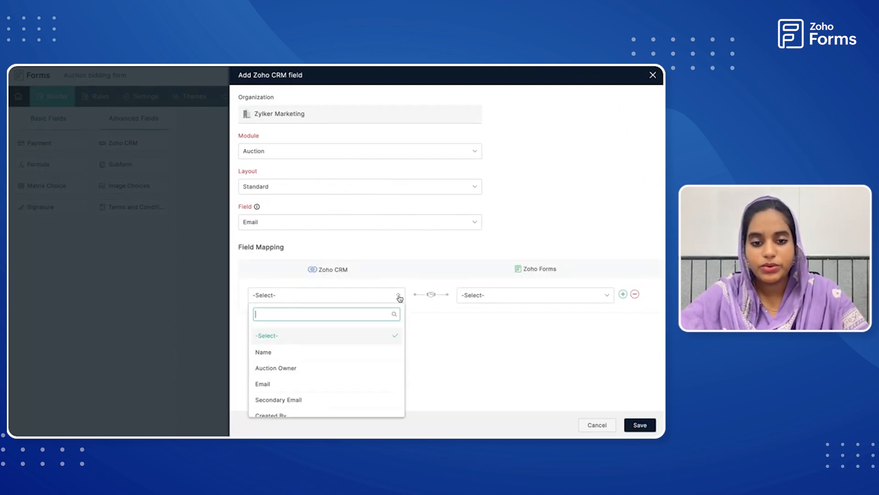
{"action": "left_click", "coordinate": [362, 352]}
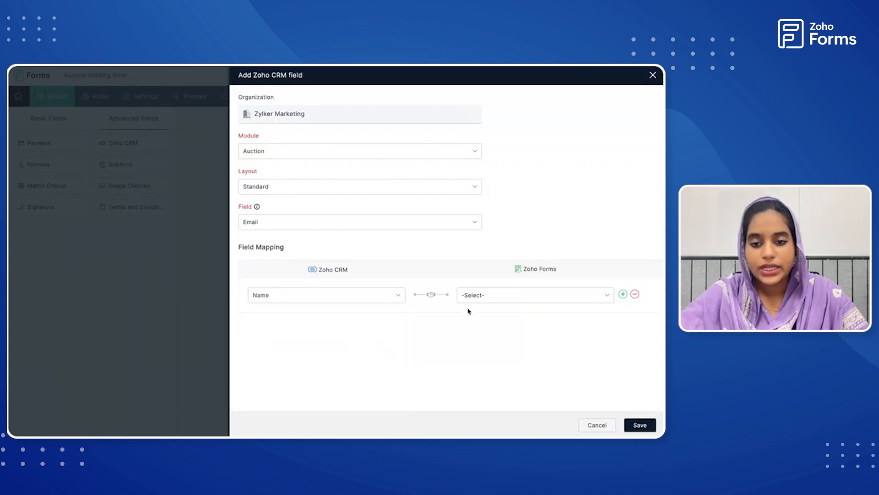
{"action": "left_click", "coordinate": [478, 299]}
{"action": "left_click", "coordinate": [486, 350]}
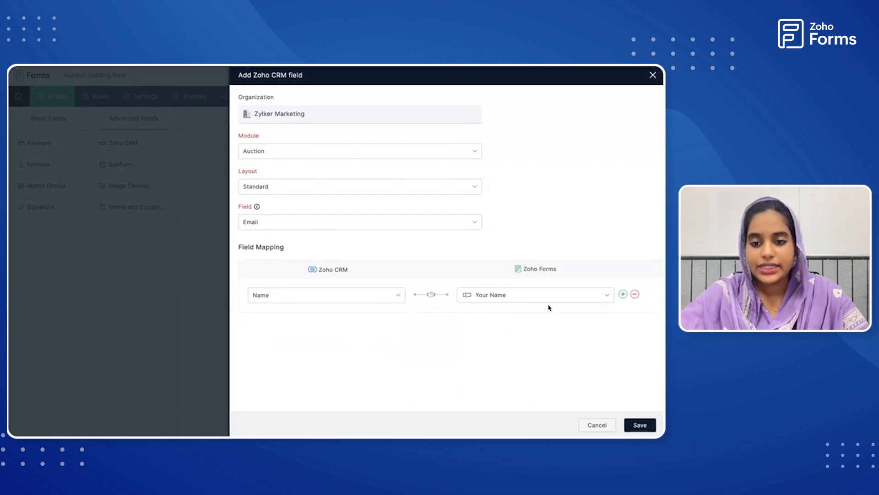
Add a second prefill mapping from the CRM Amount field to the form's Your bidding offer field.
{"action": "left_click", "coordinate": [623, 294]}
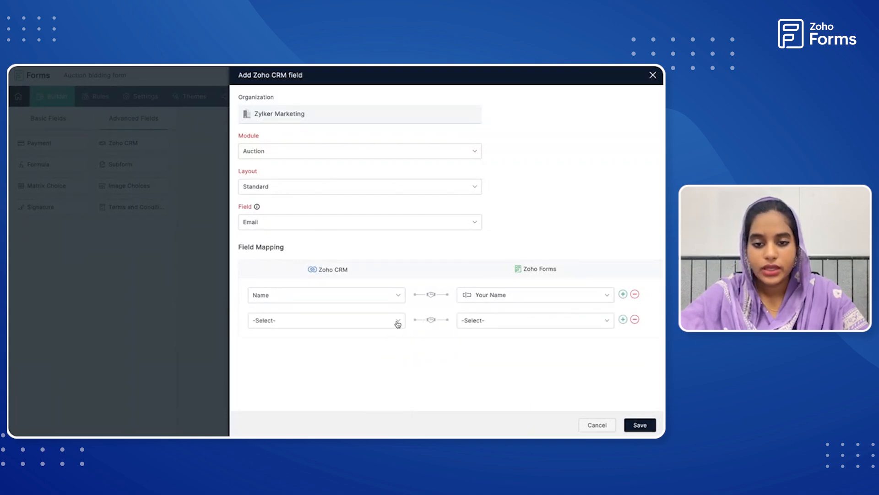
{"action": "left_click", "coordinate": [396, 321]}
{"action": "scroll", "coordinate": [373, 262], "scroll_direction": "down", "scroll_amount": 5}
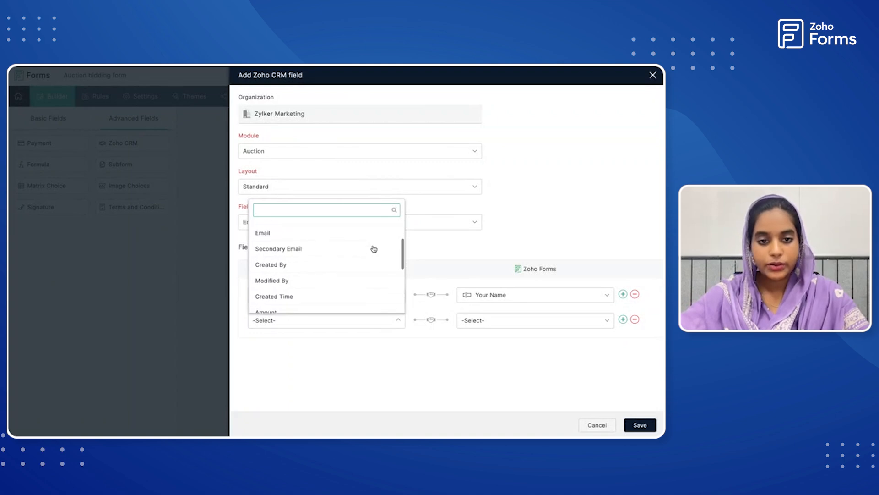
{"action": "left_click", "coordinate": [348, 259]}
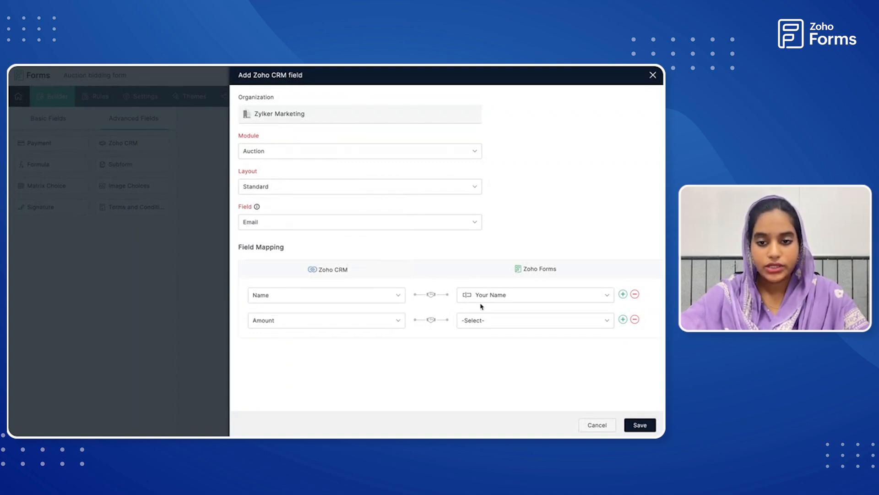
{"action": "left_click", "coordinate": [483, 321]}
{"action": "left_click", "coordinate": [495, 379]}
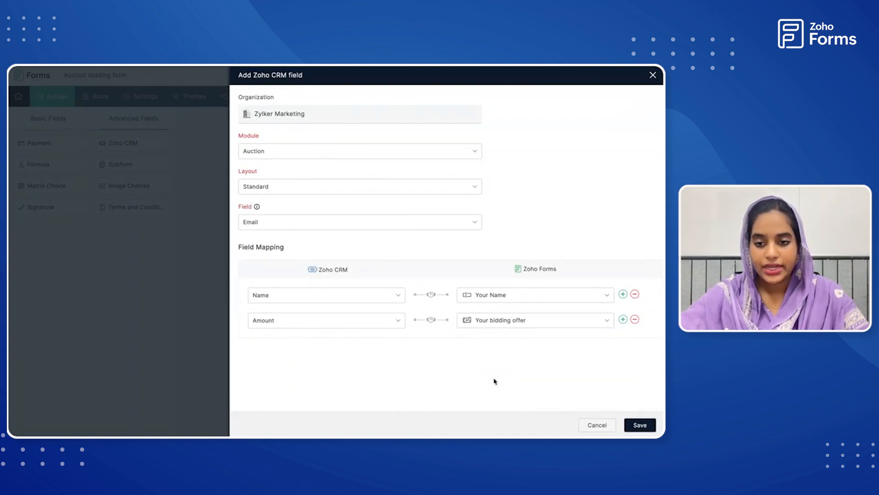
Add a third prefill mapping from CRM Prizes to the form's Auction prizes field and save the Zoho CRM field.
{"action": "left_click", "coordinate": [624, 319]}
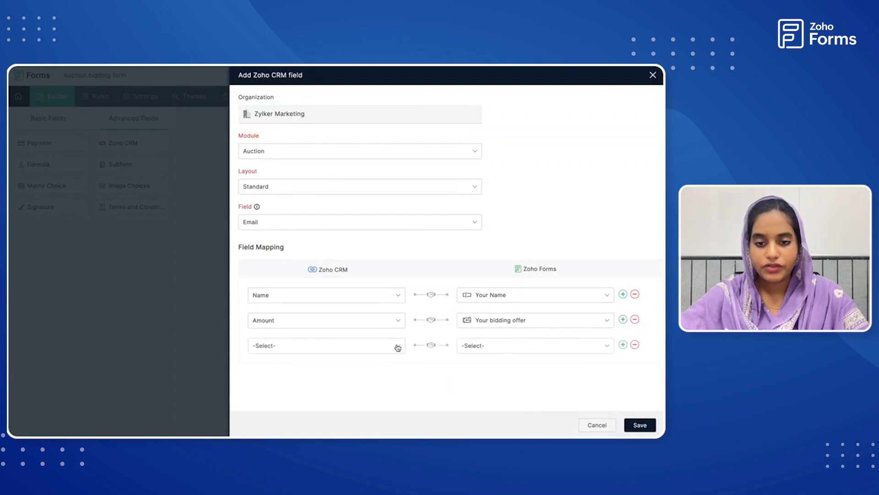
{"action": "left_click", "coordinate": [396, 346]}
{"action": "scroll", "coordinate": [335, 320], "scroll_direction": "down", "scroll_amount": 8}
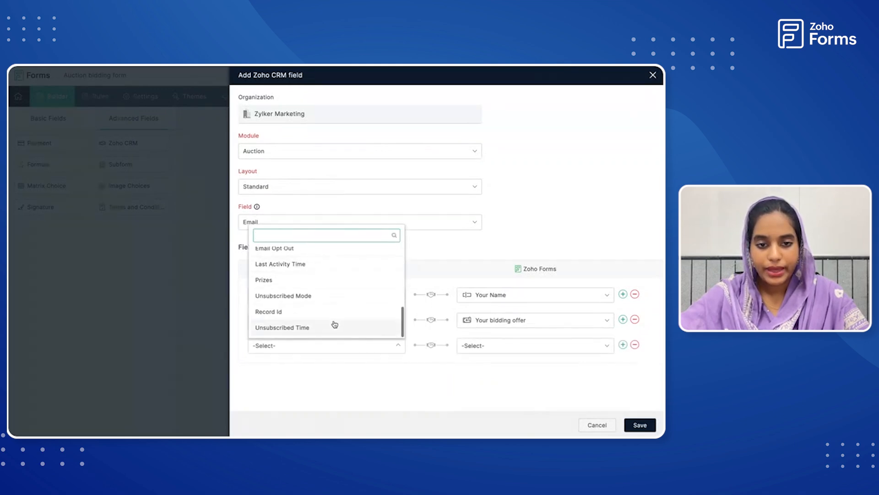
{"action": "left_click", "coordinate": [311, 295]}
{"action": "left_click", "coordinate": [374, 349]}
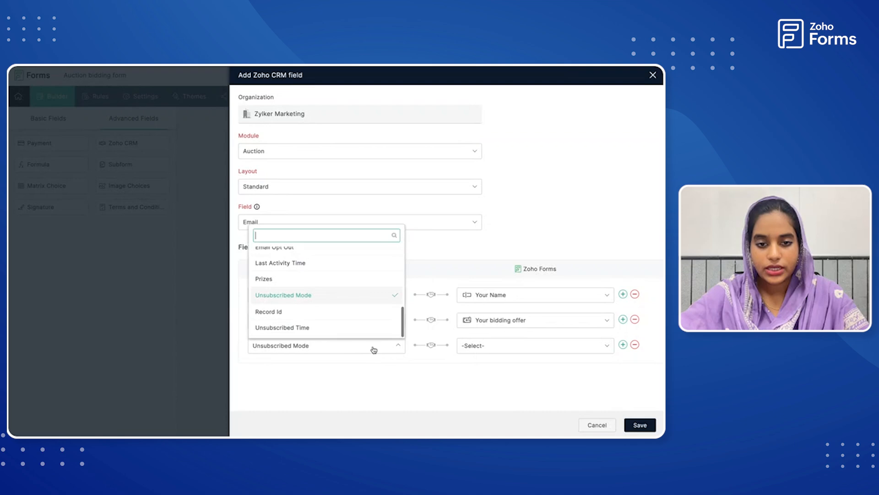
{"action": "left_click", "coordinate": [336, 282]}
{"action": "left_click", "coordinate": [497, 348]}
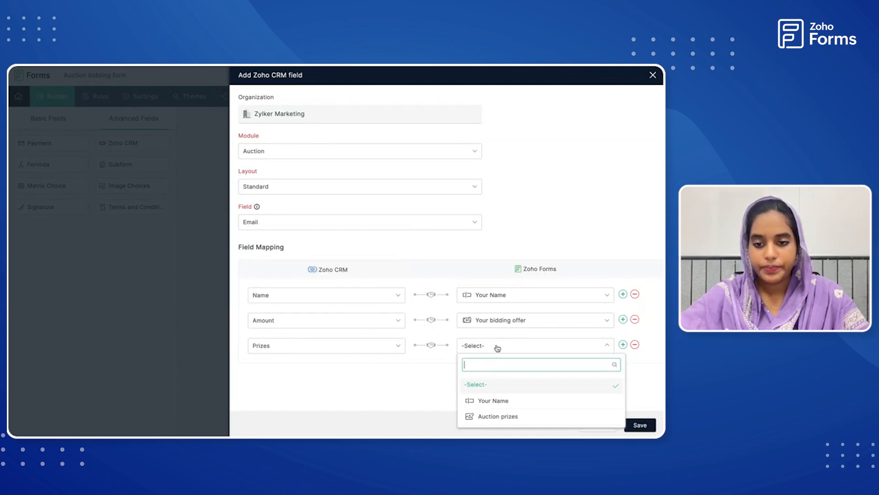
{"action": "left_click", "coordinate": [513, 416]}
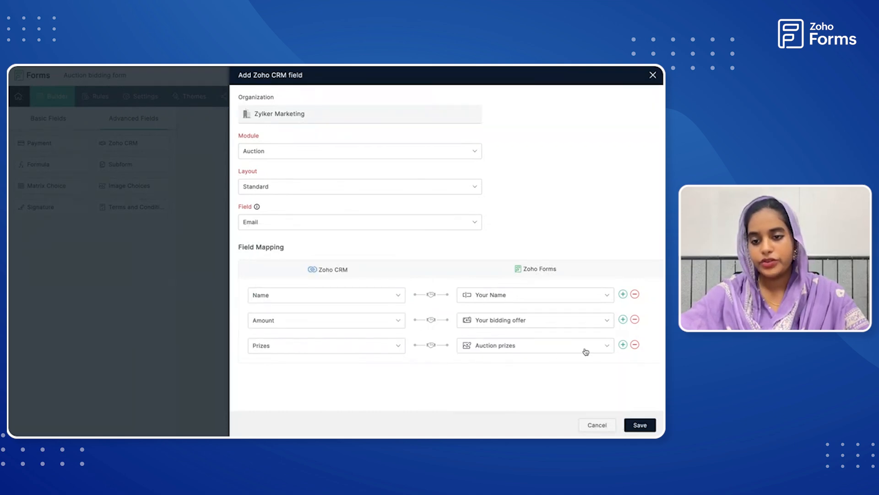
{"action": "left_click", "coordinate": [641, 425]}
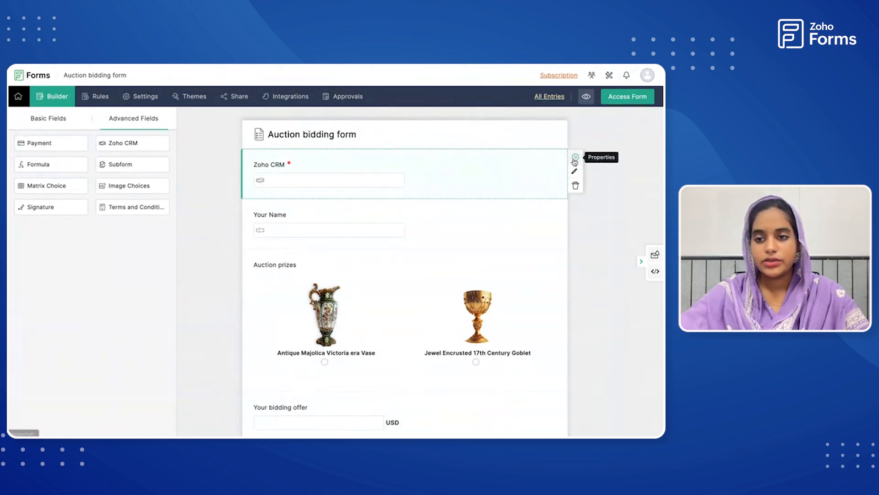
Change the Zoho CRM field's label to "Zoho CRM (Email)" and save its properties.
{"action": "left_click", "coordinate": [575, 159]}
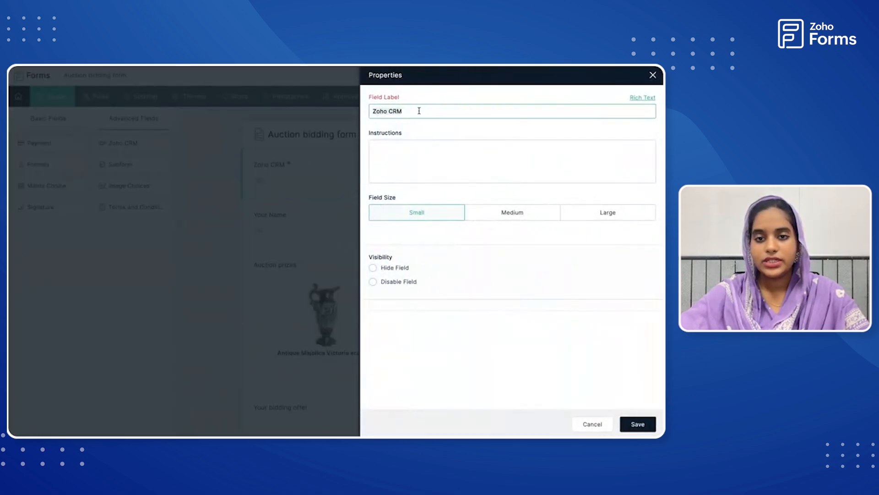
{"action": "left_click", "coordinate": [419, 110]}
{"action": "type", "text": "("}
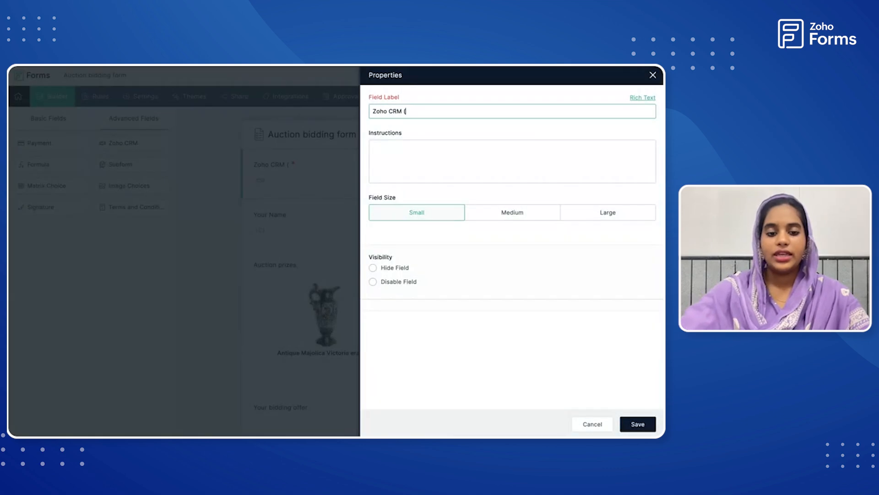
{"action": "type", "text": "Email"}
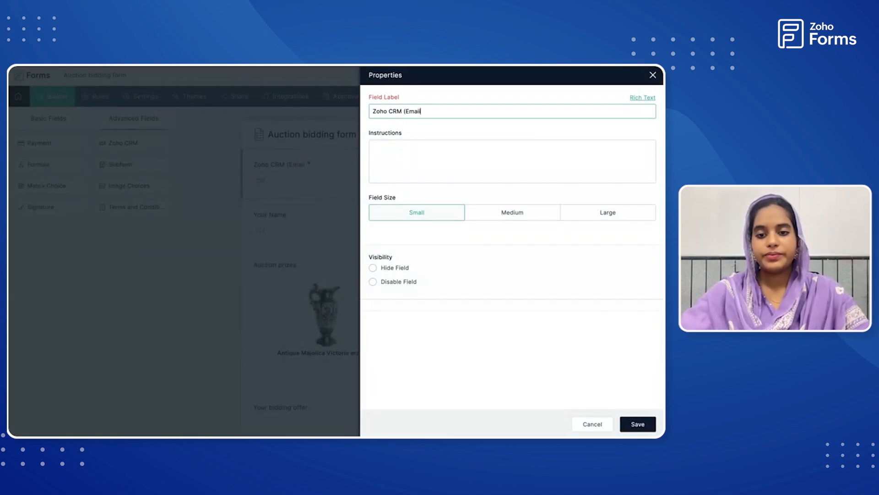
{"action": "type", "text": ")"}
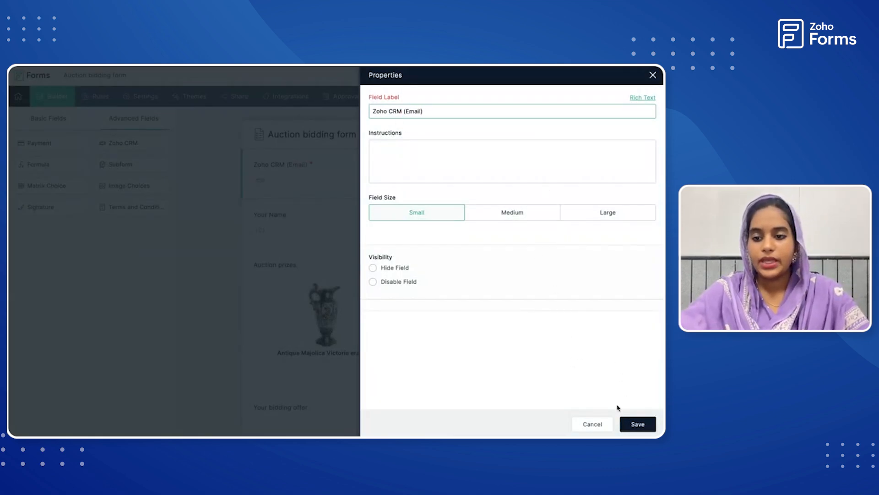
{"action": "left_click", "coordinate": [633, 423]}
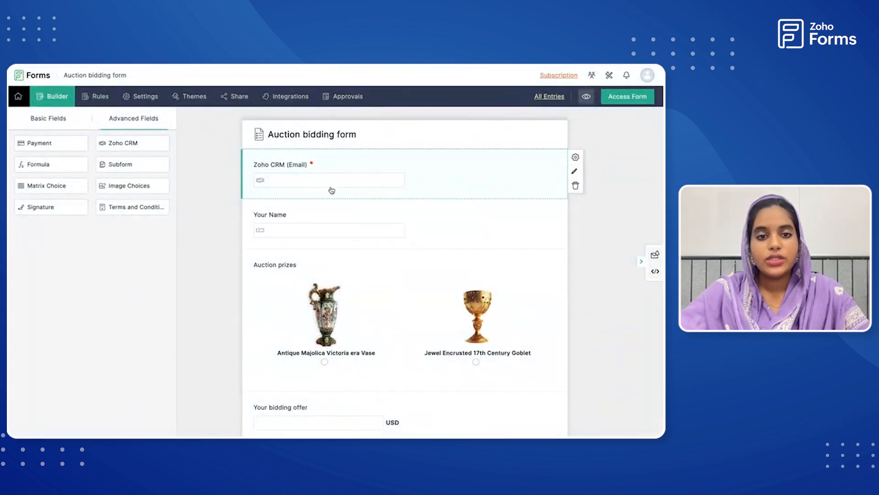
Start setting up an Update Record integration with Zoho CRM for the Auction bidding form.
{"action": "left_click", "coordinate": [289, 97]}
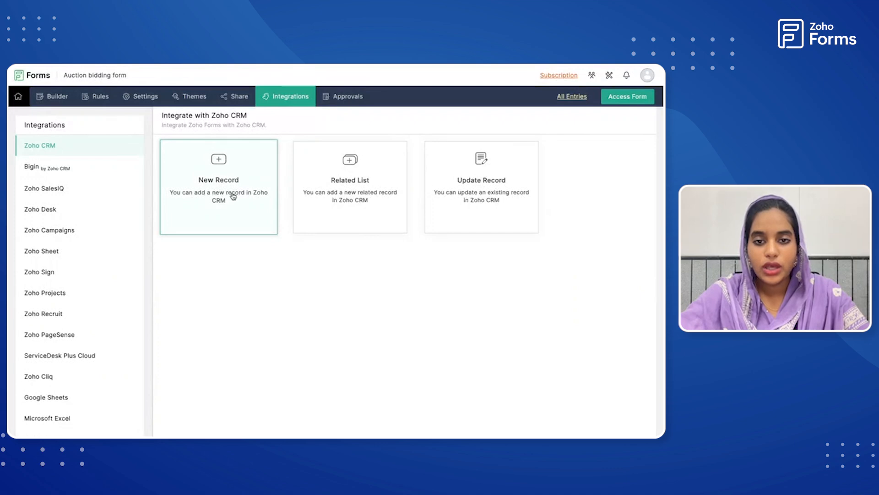
{"action": "left_click", "coordinate": [479, 201]}
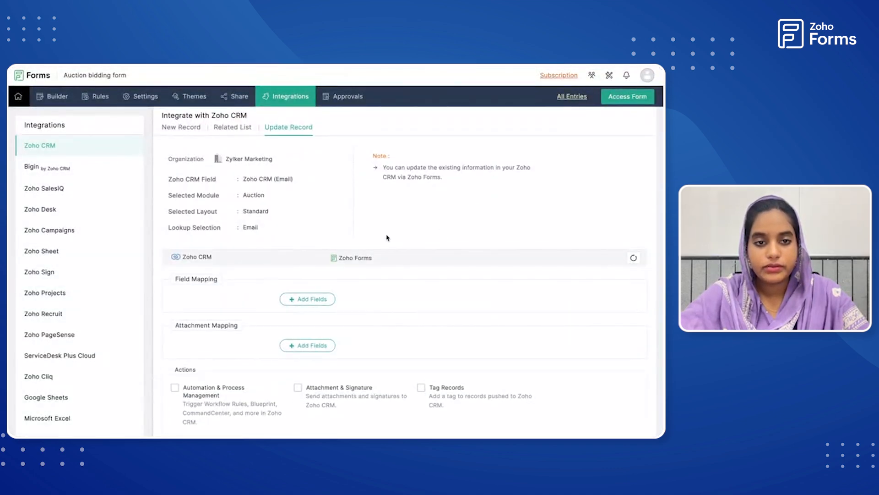
{"action": "scroll", "coordinate": [332, 194], "scroll_direction": "down", "scroll_amount": 2}
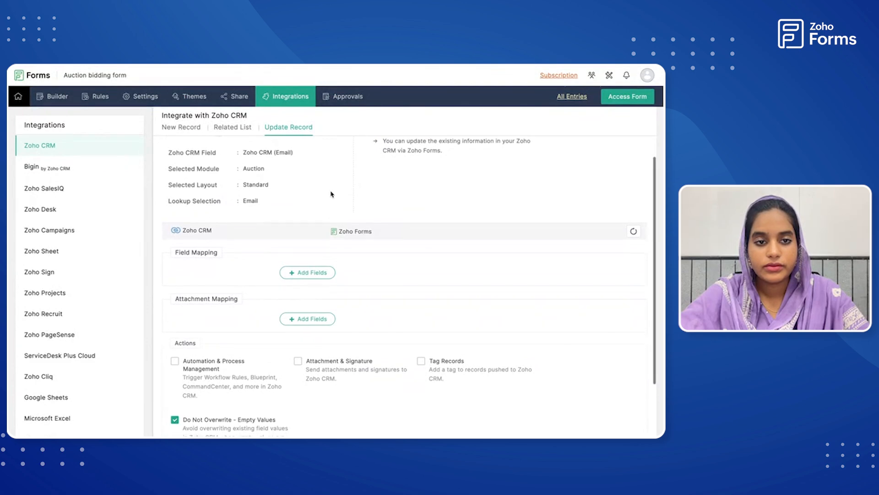
{"action": "scroll", "coordinate": [331, 194], "scroll_direction": "down", "scroll_amount": 2}
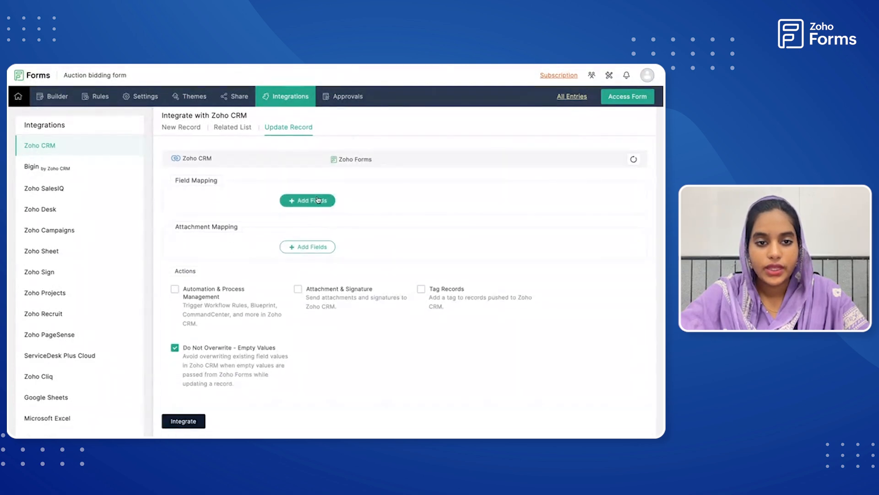
Add a field mapping in the Update Record integration from CRM Name to the form's Your Name field.
{"action": "left_click", "coordinate": [318, 200]}
{"action": "left_click", "coordinate": [274, 200]}
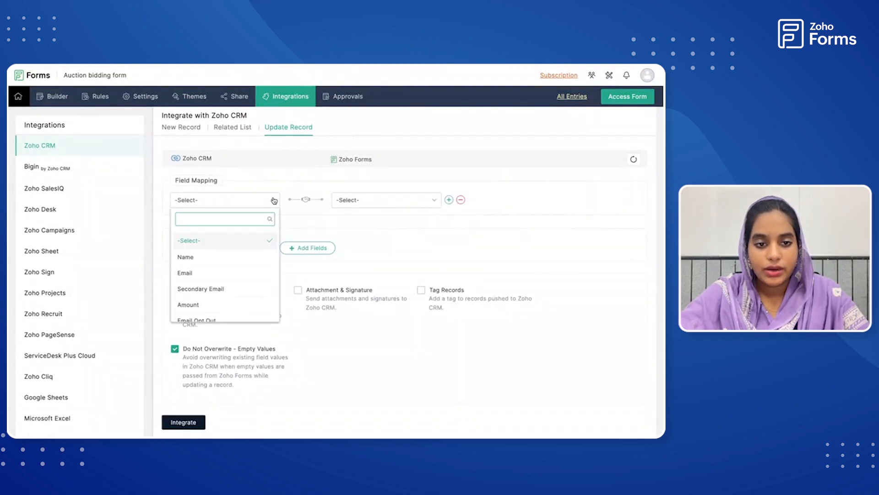
{"action": "left_click", "coordinate": [242, 259]}
{"action": "left_click", "coordinate": [365, 203]}
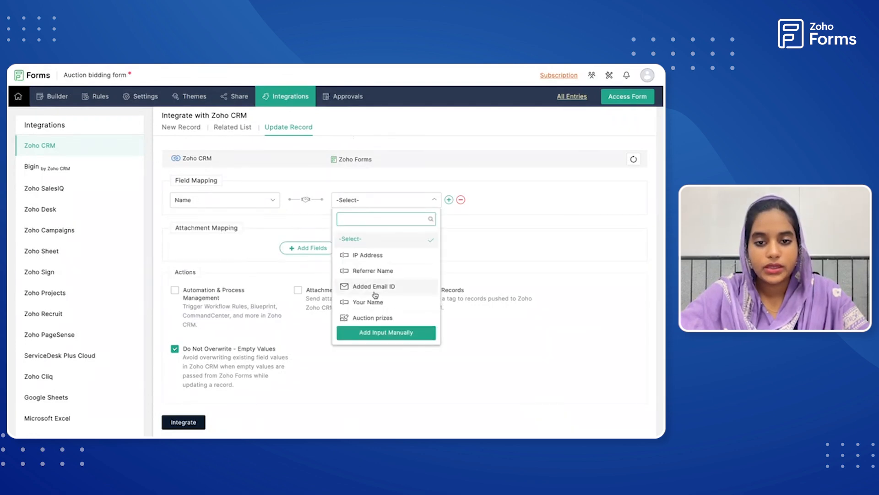
{"action": "scroll", "coordinate": [375, 290], "scroll_direction": "down", "scroll_amount": 1}
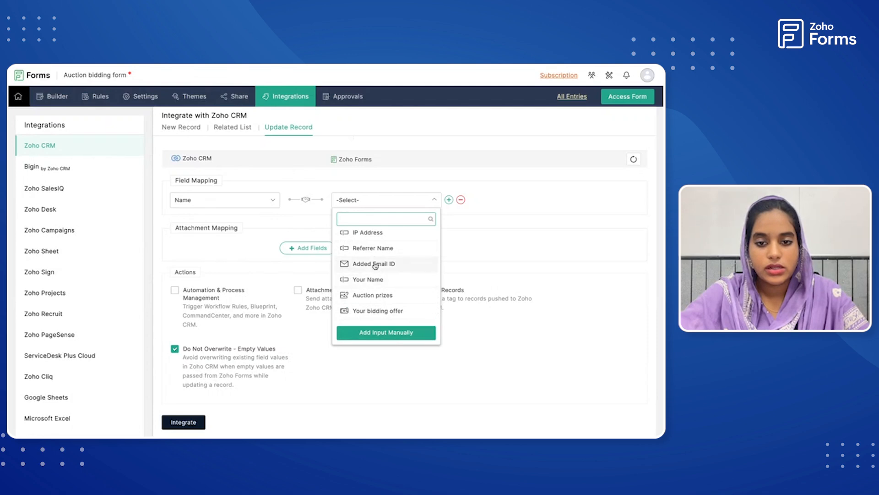
{"action": "scroll", "coordinate": [375, 264], "scroll_direction": "up", "scroll_amount": 1}
{"action": "scroll", "coordinate": [375, 293], "scroll_direction": "down", "scroll_amount": 1}
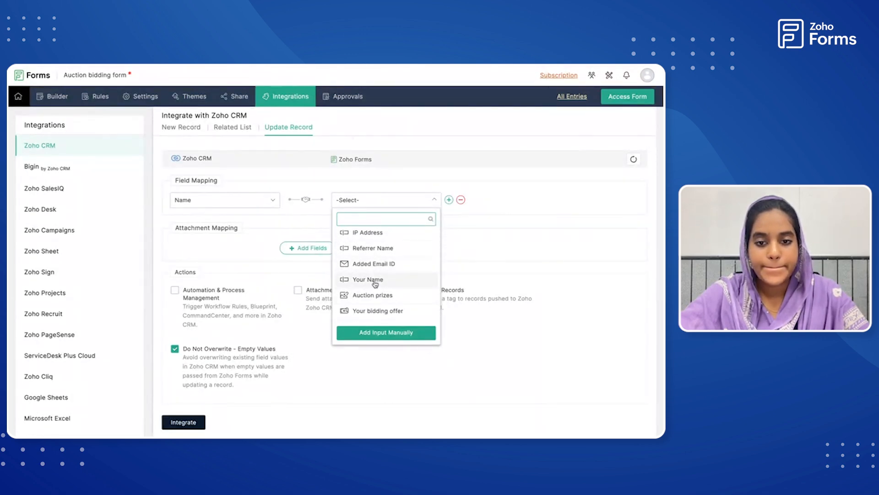
{"action": "left_click", "coordinate": [375, 280]}
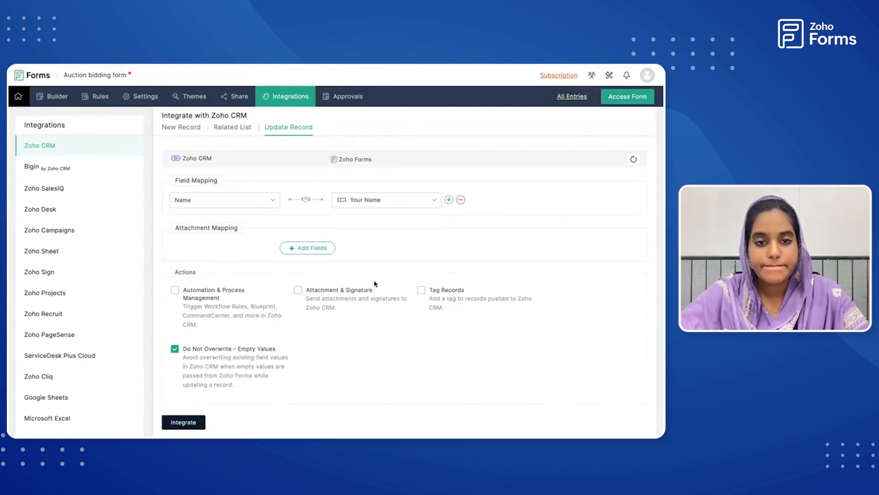
Add a second field mapping in the Update Record integration from CRM Amount to the form's Your bidding offer field.
{"action": "left_click", "coordinate": [449, 200]}
{"action": "left_click", "coordinate": [252, 222]}
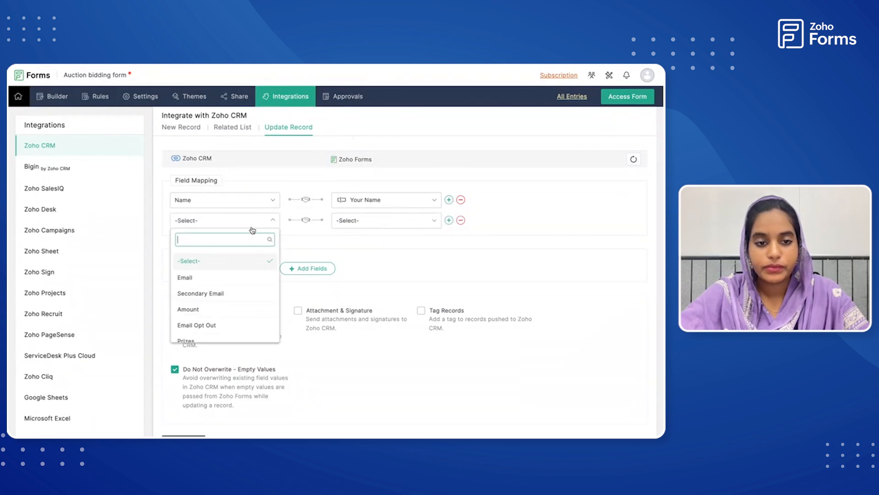
{"action": "left_click", "coordinate": [246, 309]}
{"action": "left_click", "coordinate": [379, 221]}
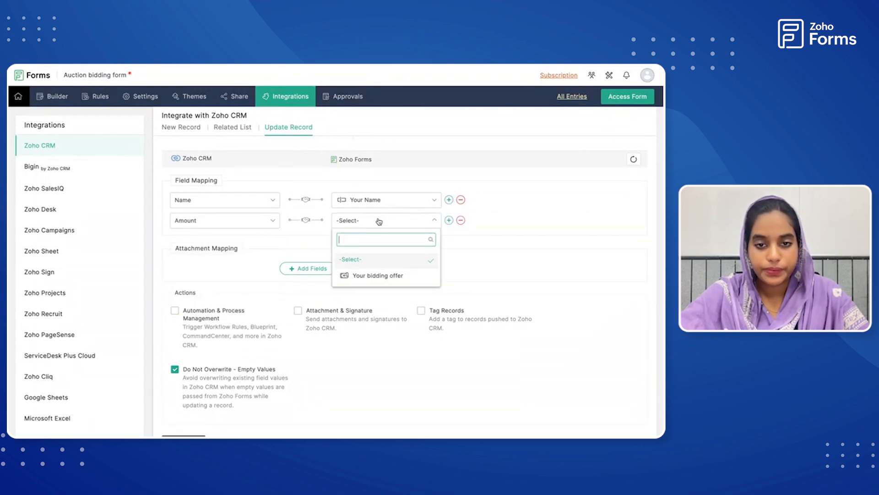
{"action": "left_click", "coordinate": [383, 275]}
Add a third field mapping in the Update Record integration from CRM Prizes to the form's Auction prizes field.
{"action": "left_click", "coordinate": [449, 220]}
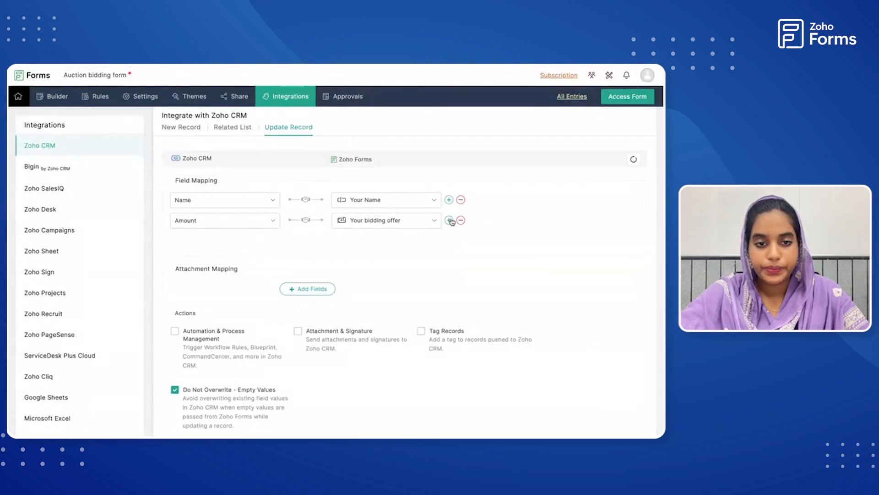
{"action": "left_click", "coordinate": [274, 242]}
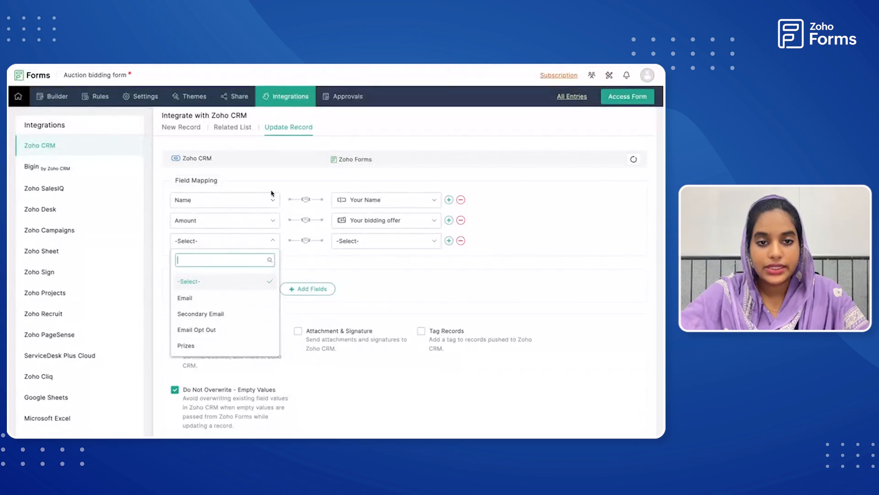
{"action": "left_click", "coordinate": [233, 345]}
{"action": "left_click", "coordinate": [359, 249]}
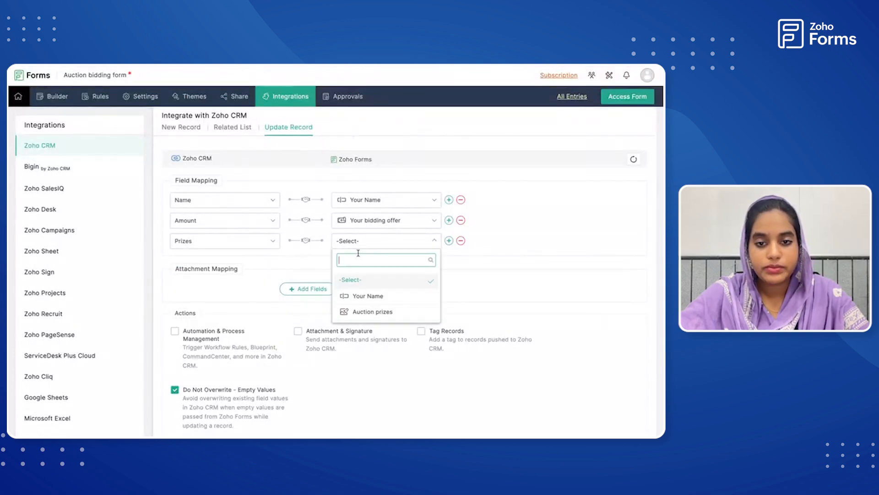
{"action": "left_click", "coordinate": [371, 310]}
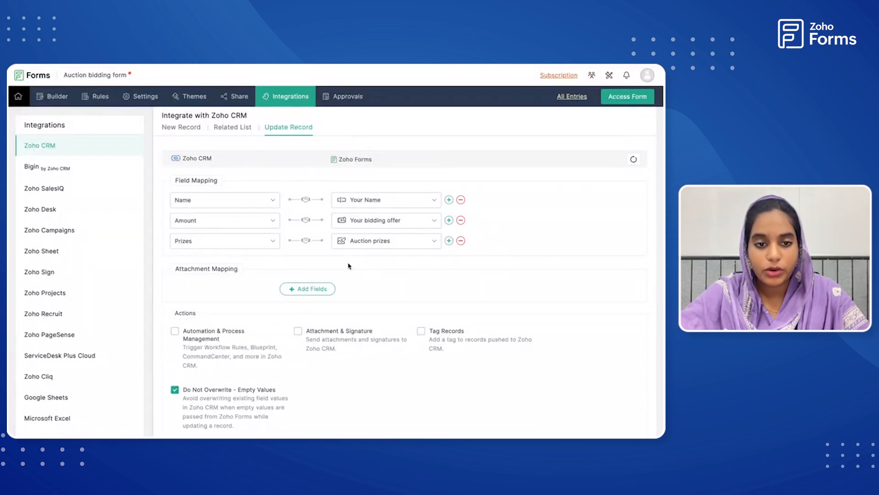
Activate the Update Record integration with the three mapped fields, leaving Do Not Overwrite - Empty Values enabled.
{"action": "scroll", "coordinate": [349, 265], "scroll_direction": "down", "scroll_amount": 2}
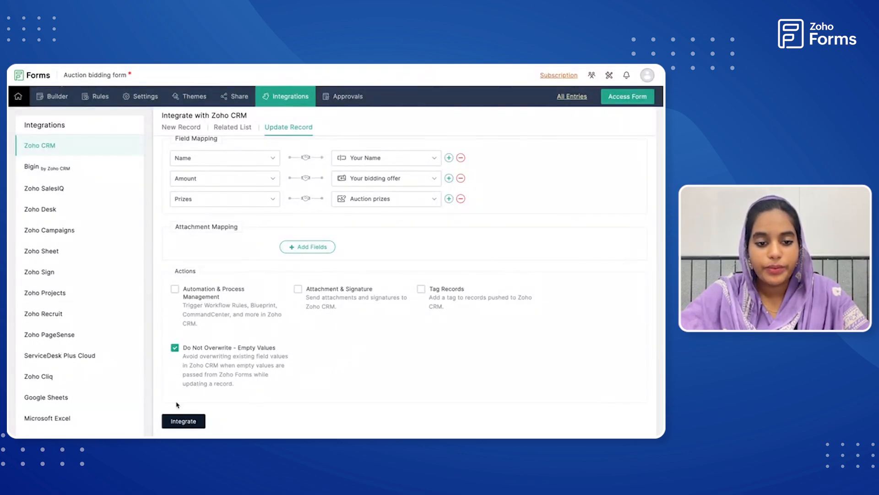
{"action": "left_click", "coordinate": [182, 421]}
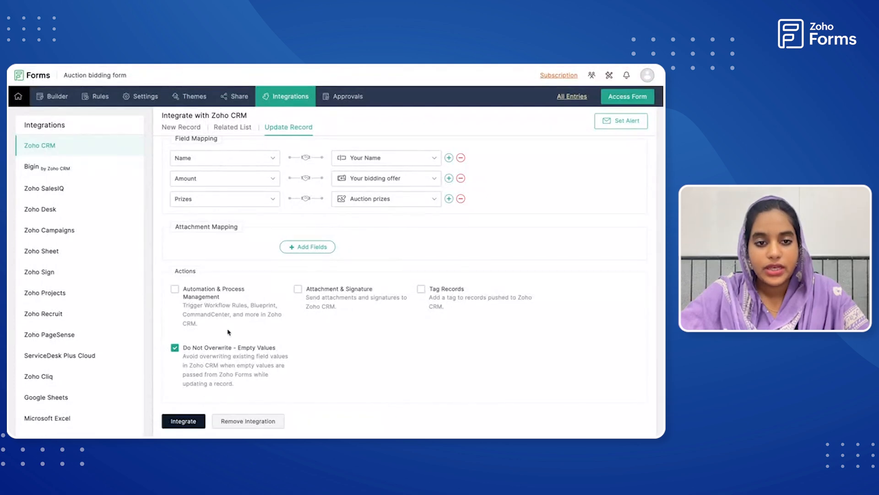
{"action": "scroll", "coordinate": [243, 314], "scroll_direction": "up", "scroll_amount": 3}
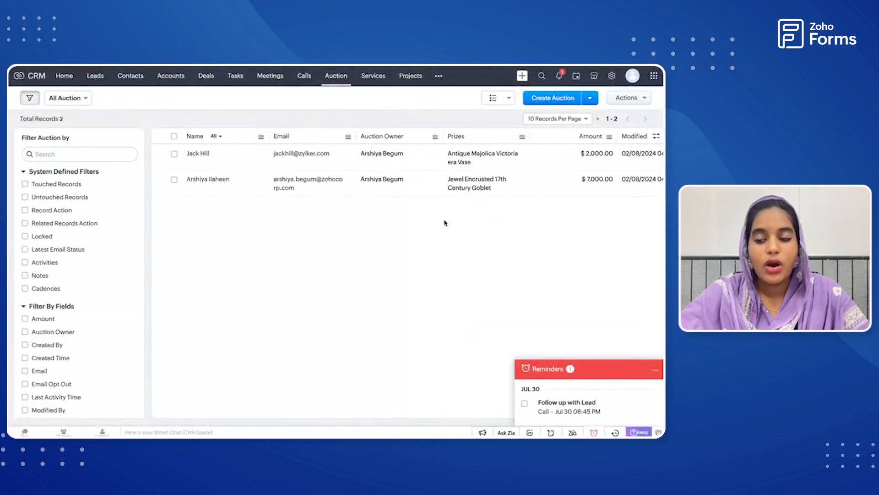
Switch to Zoho CRM, minimize the Reminders pop-up and review the records and columns in the Auction module.
{"action": "left_click", "coordinate": [654, 374]}
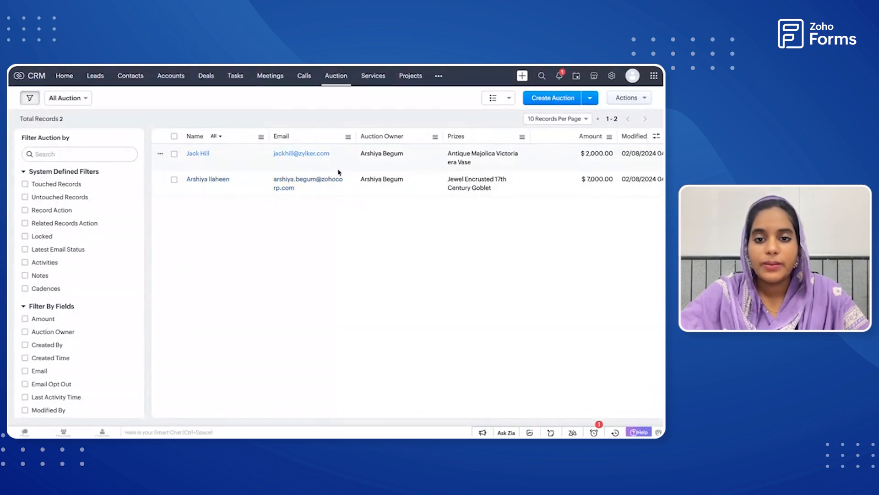
{"action": "scroll", "coordinate": [476, 165], "scroll_direction": "right", "scroll_amount": 3}
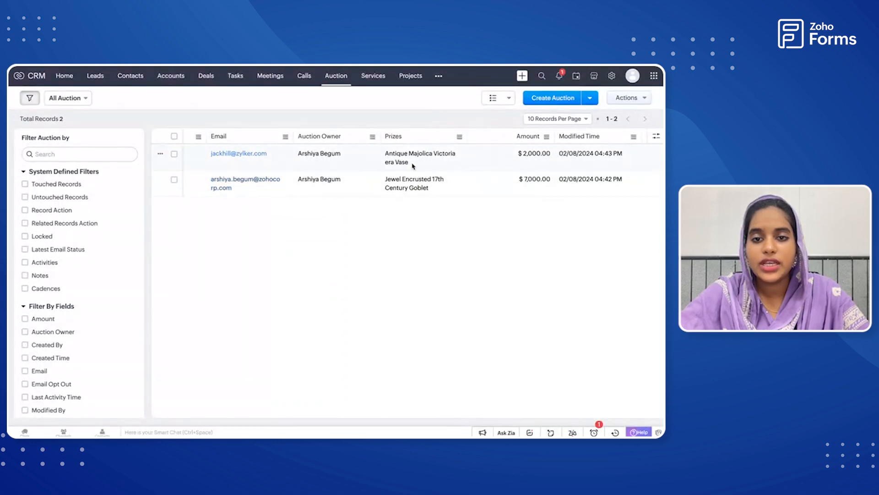
{"action": "scroll", "coordinate": [413, 166], "scroll_direction": "left", "scroll_amount": 3}
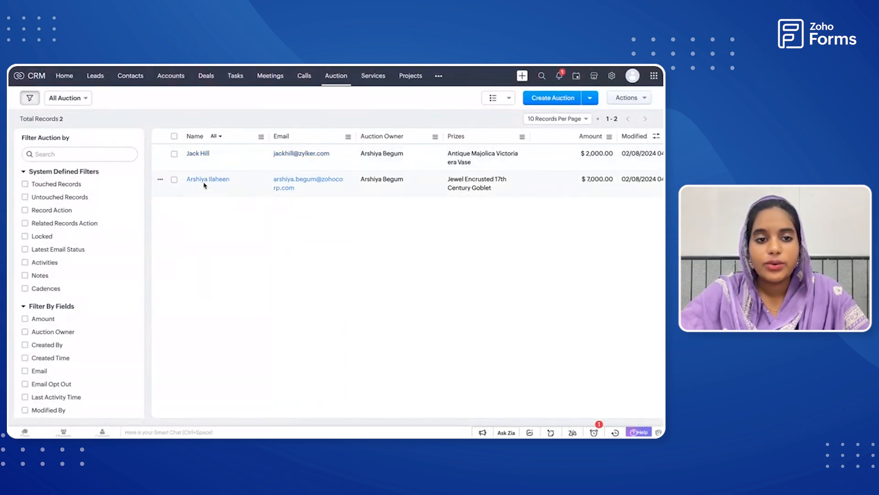
{"action": "left_click", "coordinate": [175, 137]}
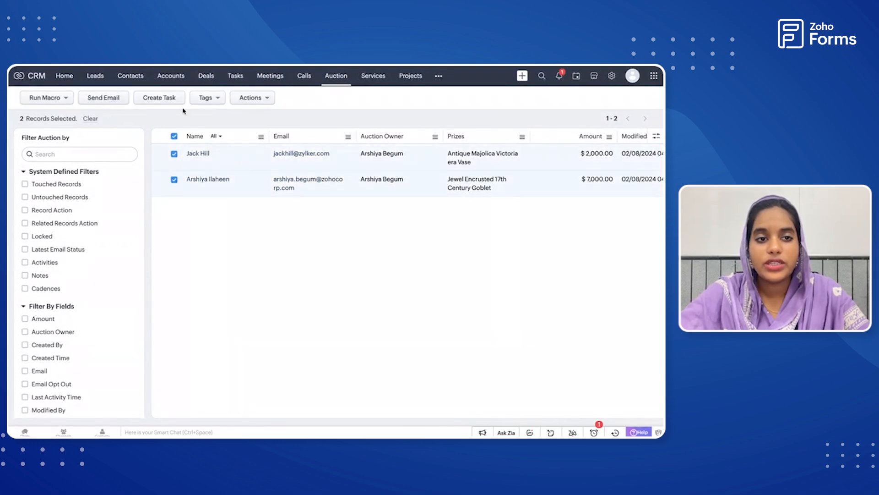
{"action": "left_click", "coordinate": [174, 136]}
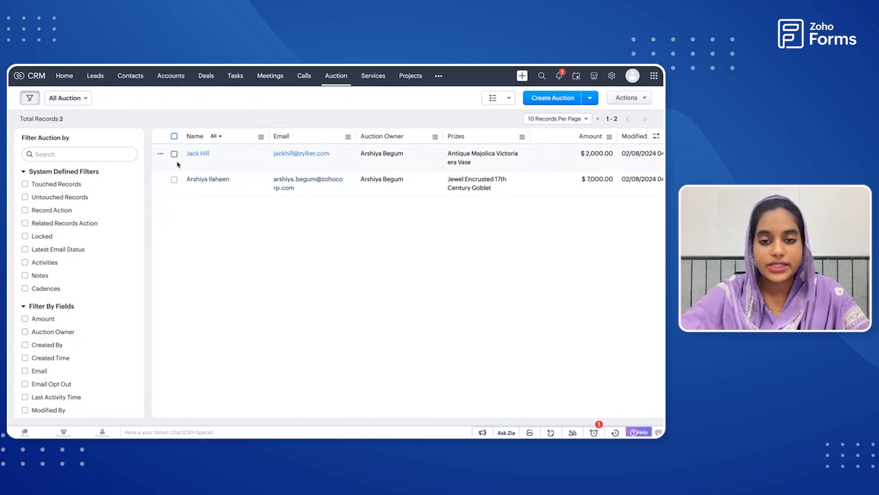
Start an email from the second Auction record and insert a link to the Auction bidding form displayed as "Auction form".
{"action": "left_click", "coordinate": [244, 185]}
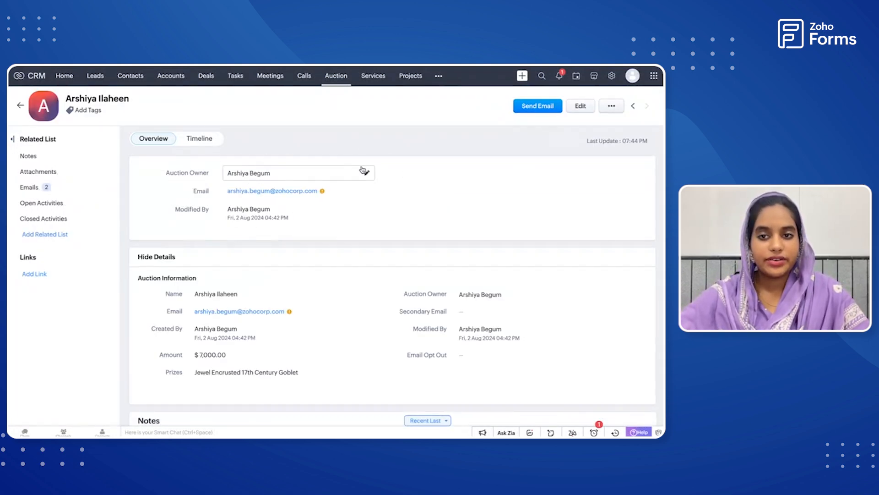
{"action": "left_click", "coordinate": [529, 108]}
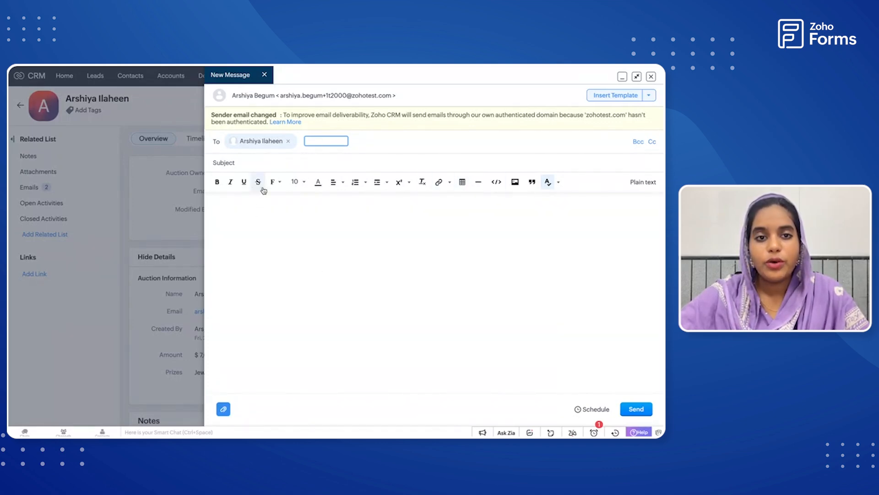
{"action": "left_click", "coordinate": [648, 96]}
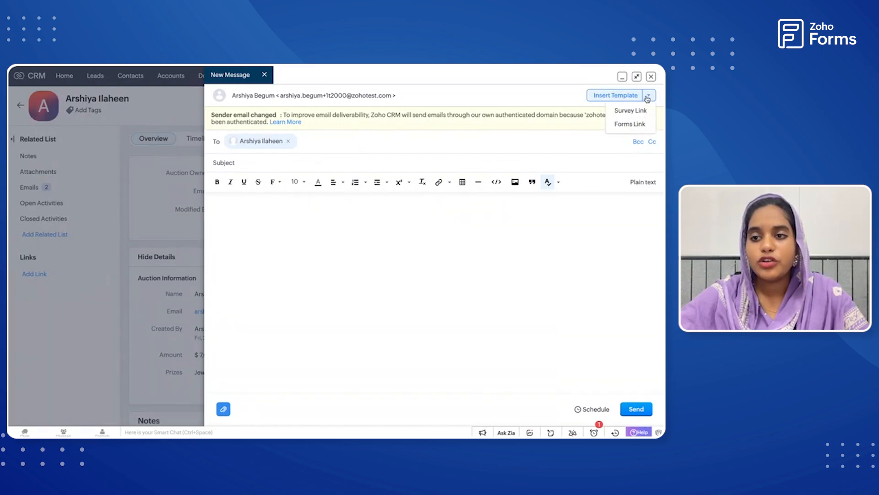
{"action": "left_click", "coordinate": [628, 125]}
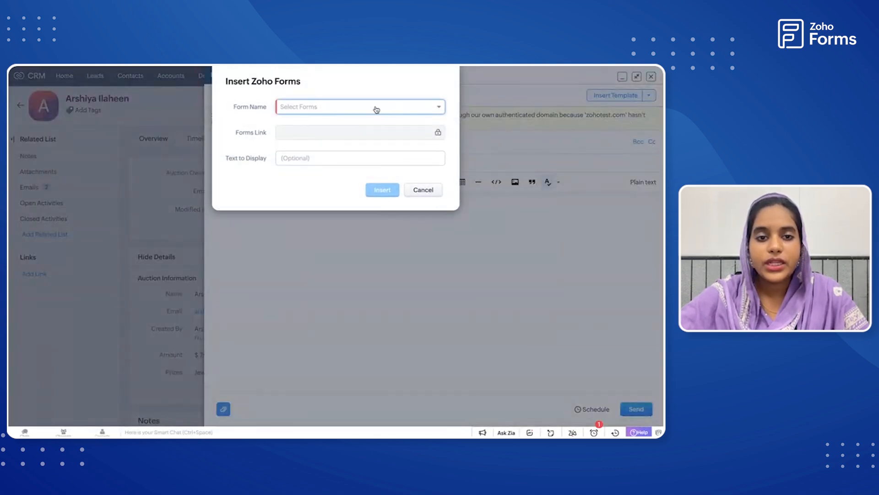
{"action": "left_click", "coordinate": [376, 109]}
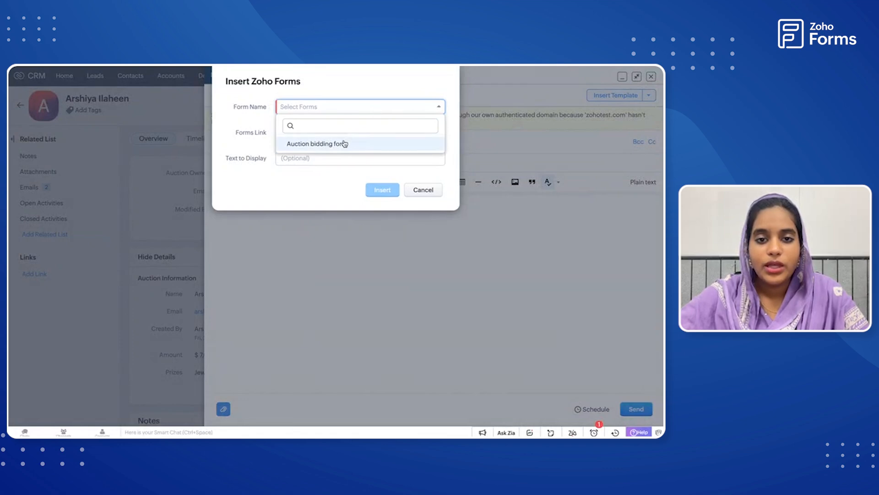
{"action": "left_click", "coordinate": [330, 146]}
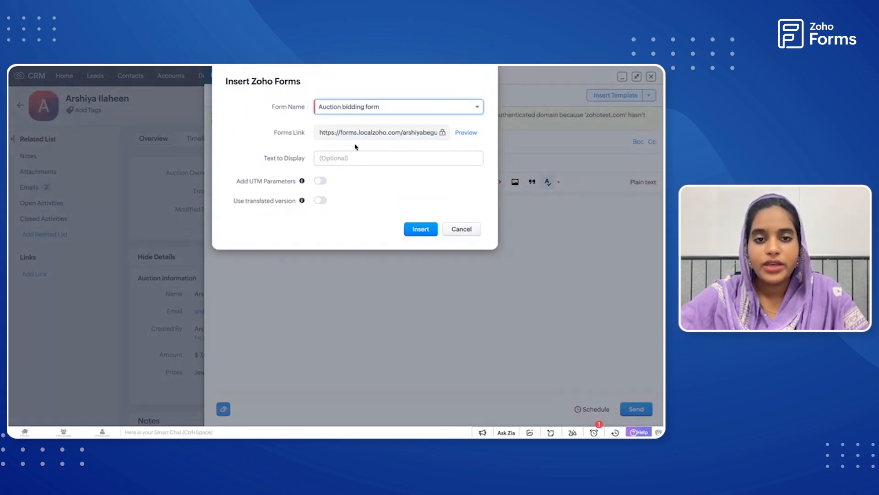
{"action": "left_click", "coordinate": [332, 161]}
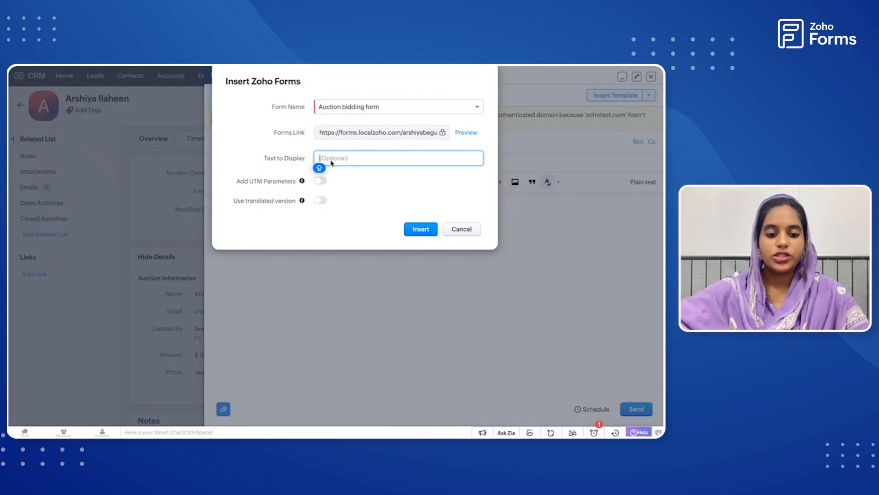
{"action": "type", "text": "Auction form"}
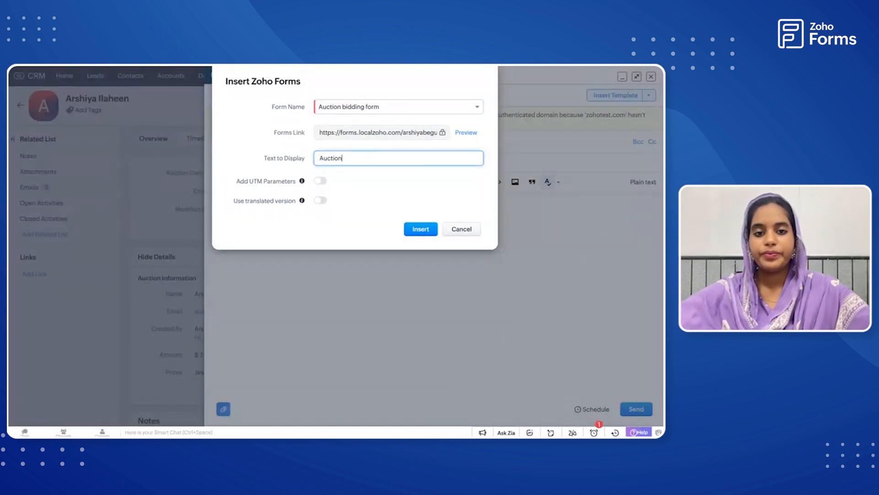
{"action": "left_click", "coordinate": [419, 229]}
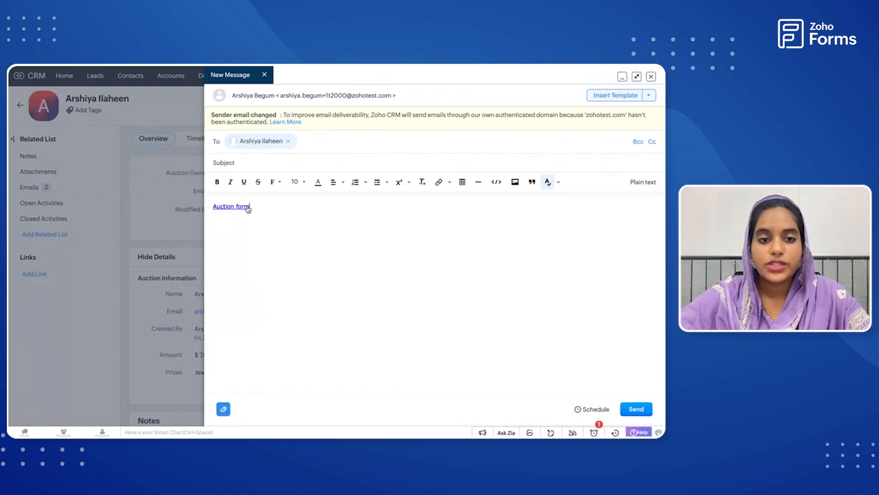
Give the email the subject "Auction date extended!" and send it to the record's contact.
{"action": "left_click", "coordinate": [237, 163]}
{"action": "type", "text": "A"}
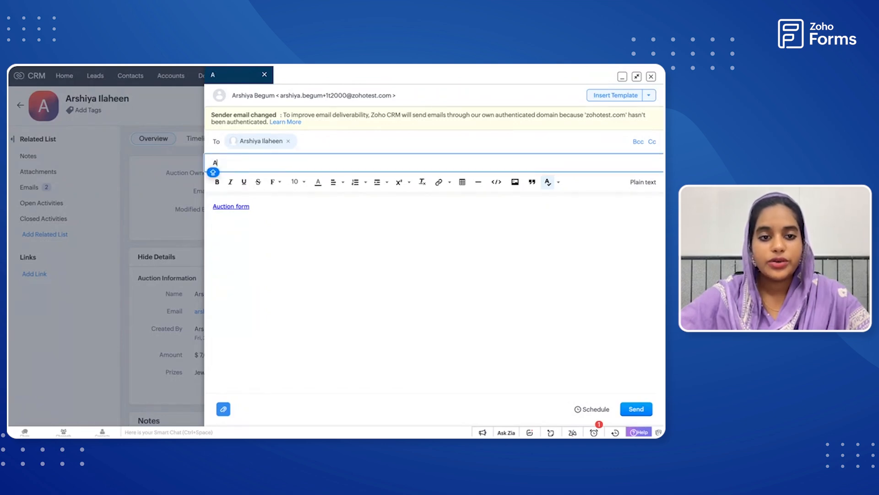
{"action": "type", "text": "ucti"}
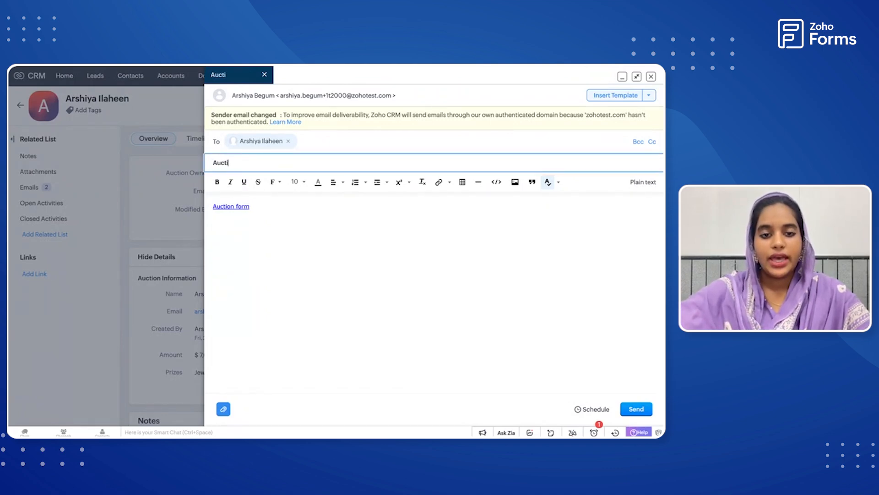
{"action": "type", "text": "on date"}
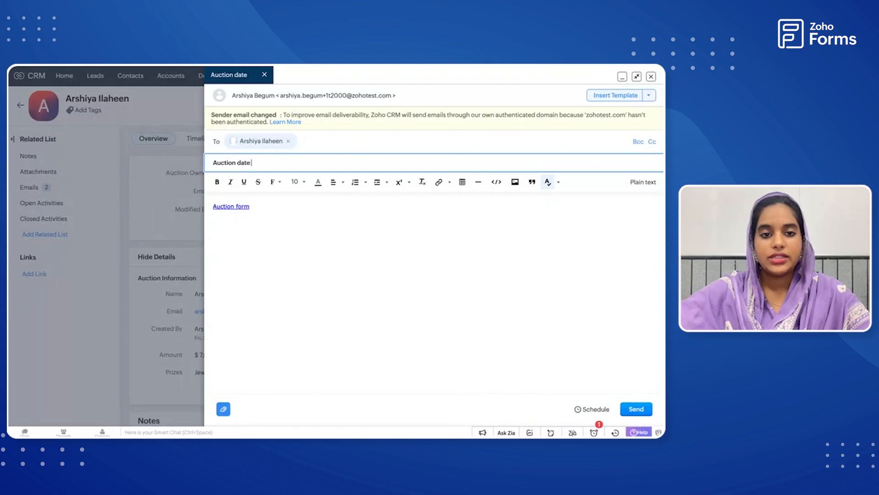
{"action": "type", "text": " extended!"}
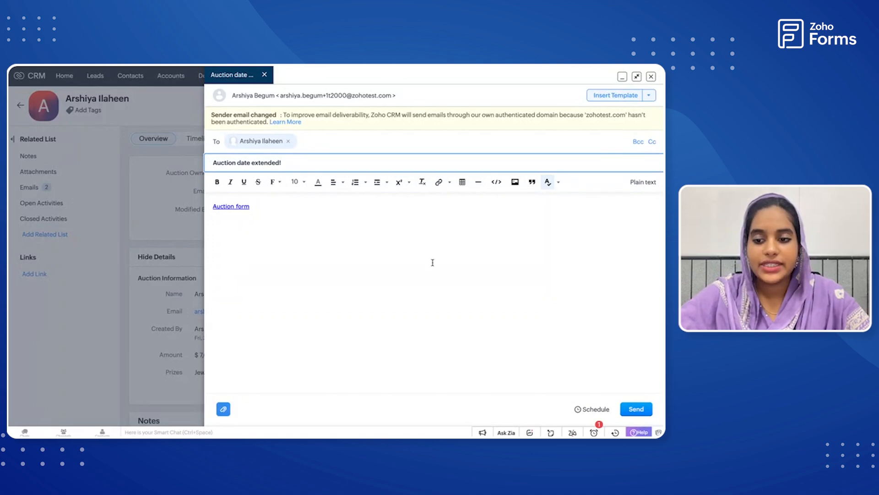
{"action": "left_click", "coordinate": [637, 409]}
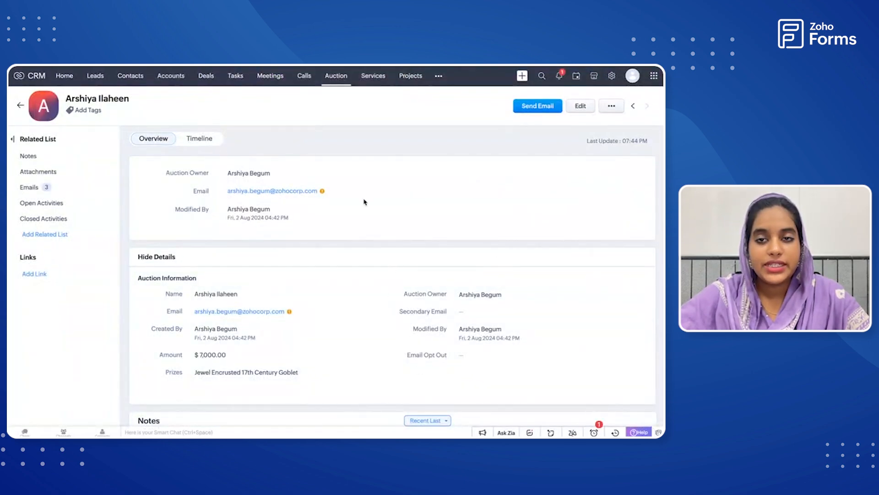
Check the newly sent "Auction date extended!" email in the record's Emails list, then close it and return to the record details.
{"action": "scroll", "coordinate": [364, 202], "scroll_direction": "down", "scroll_amount": 8}
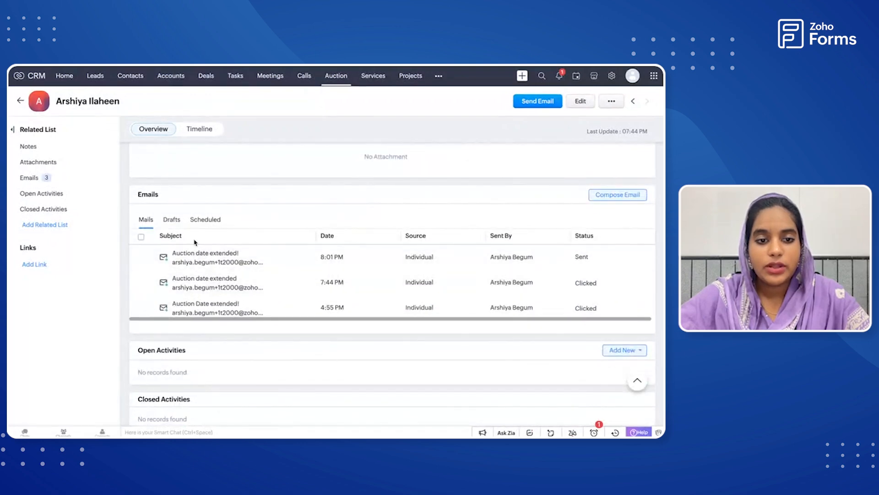
{"action": "mouse_move", "coordinate": [206, 281]}
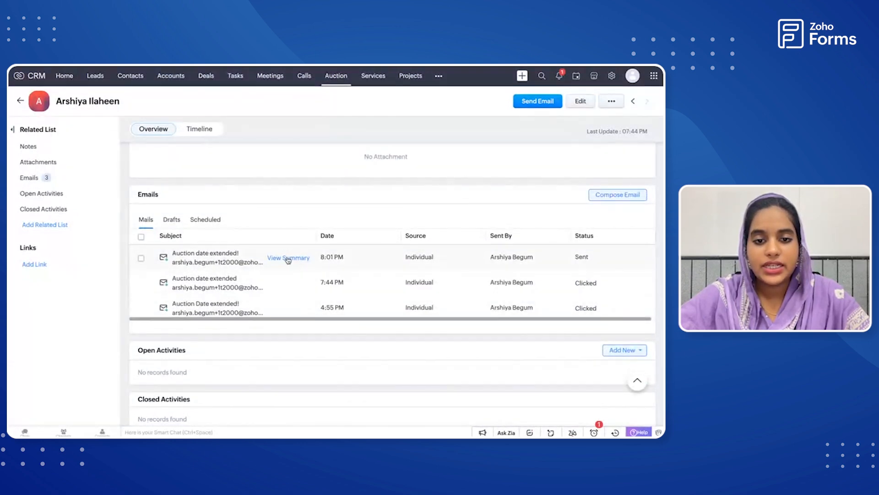
{"action": "left_click", "coordinate": [278, 259]}
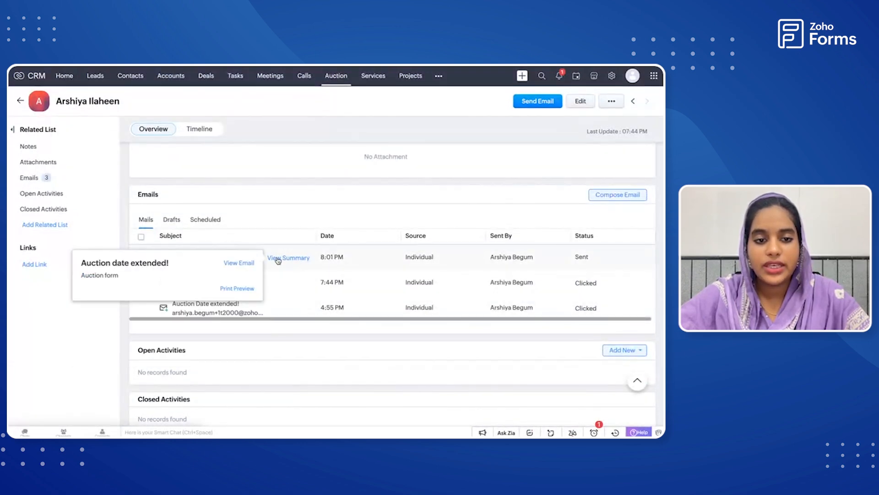
{"action": "left_click", "coordinate": [243, 263]}
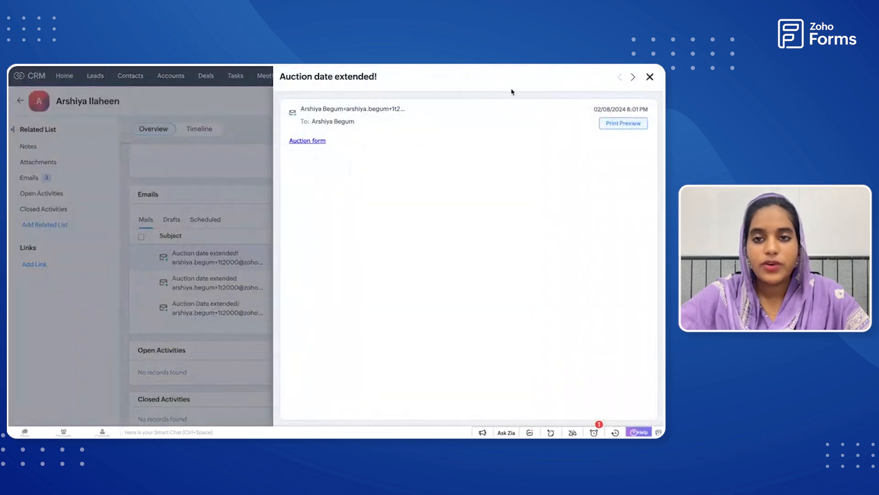
{"action": "left_click", "coordinate": [650, 77]}
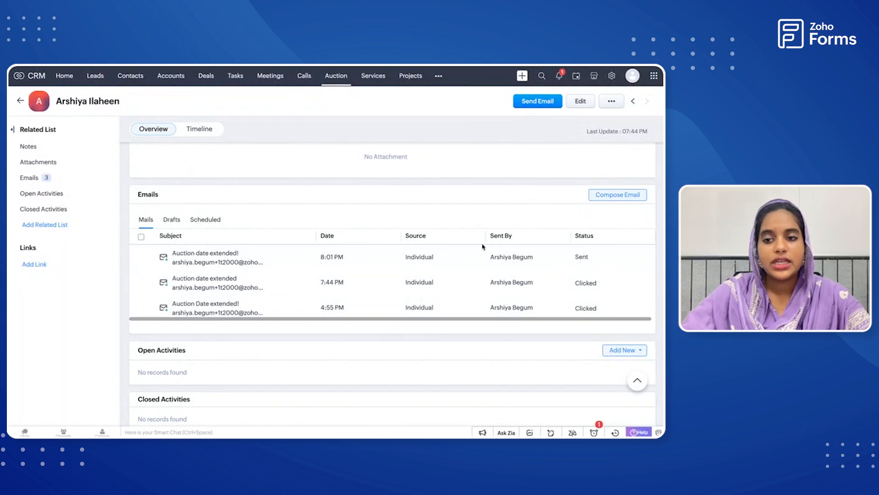
{"action": "scroll", "coordinate": [482, 247], "scroll_direction": "up", "scroll_amount": 2}
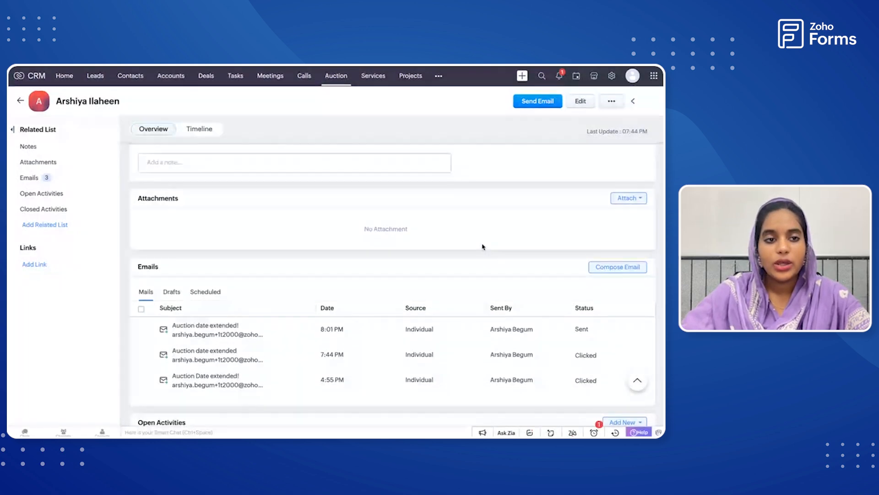
{"action": "scroll", "coordinate": [483, 246], "scroll_direction": "up", "scroll_amount": 2}
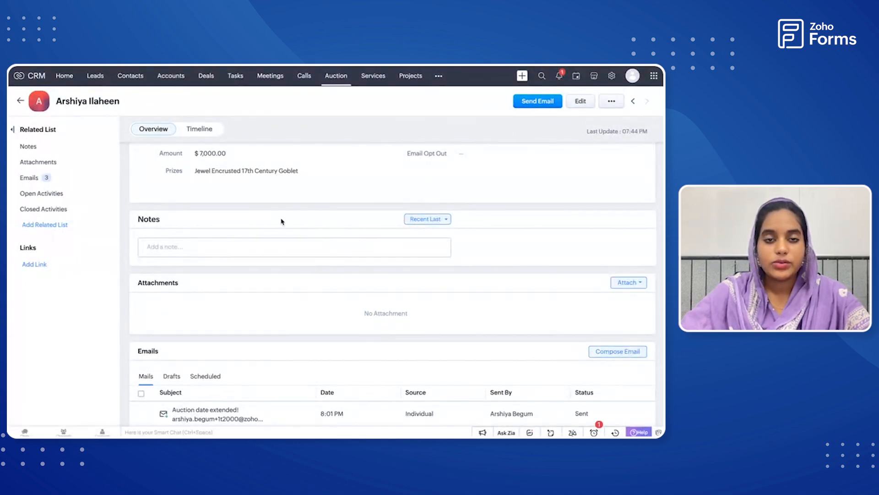
Switch to the Zoho Mail inbox and open the Bidding Form link in the "Auction Date extended!" email.
{"action": "key", "text": "ctrl+Up"}
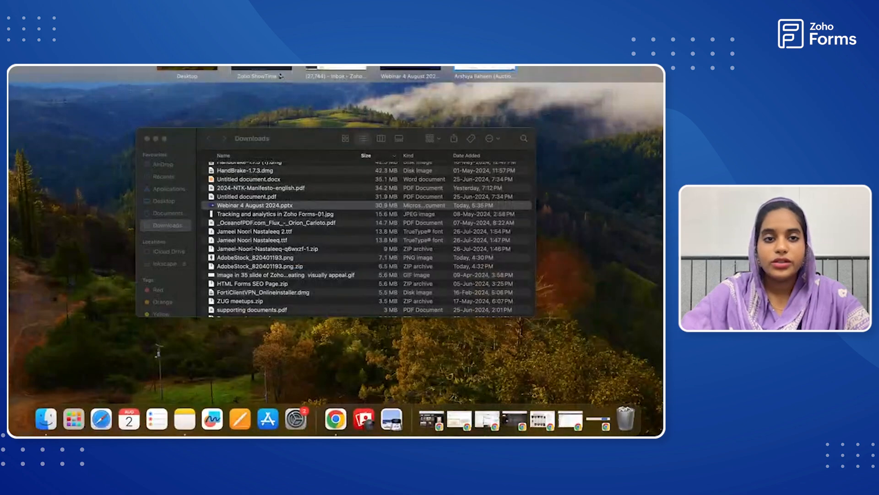
{"action": "left_click", "coordinate": [334, 73]}
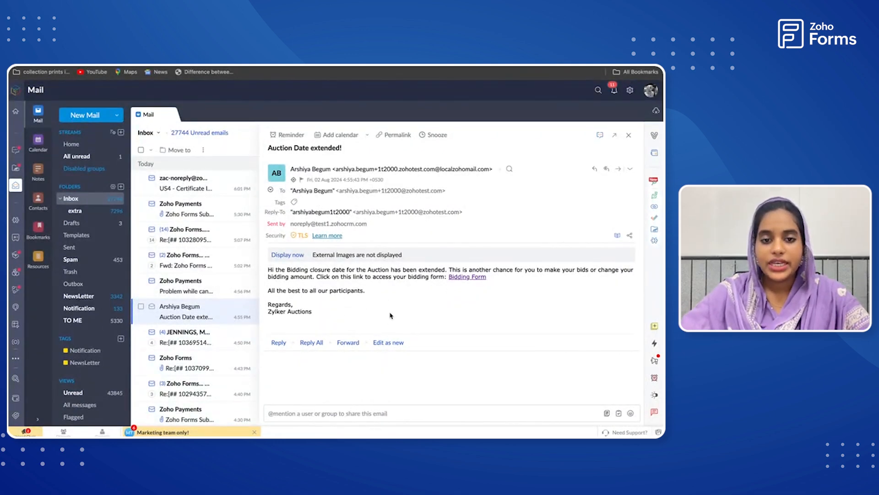
{"action": "left_click", "coordinate": [463, 277]}
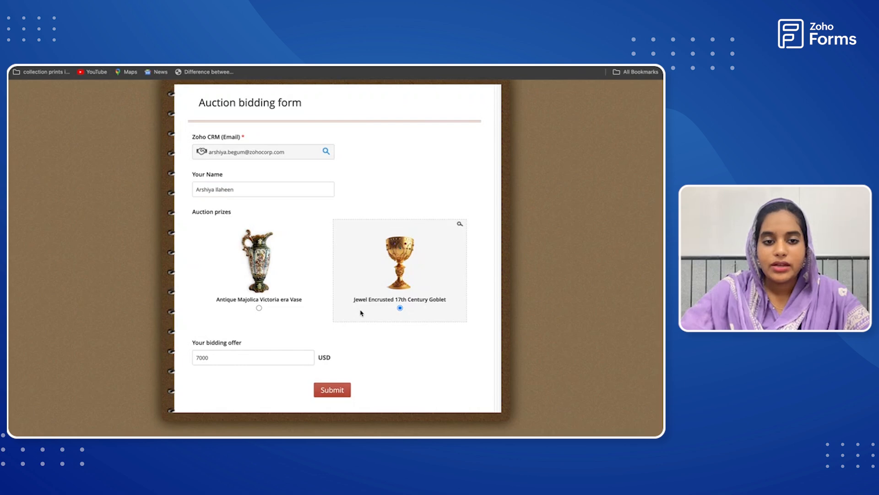
Set the bidding offer to 7500 USD in the prefilled Auction bidding form and submit the form.
{"action": "left_click", "coordinate": [212, 359]}
{"action": "key", "text": "BackSpace"}
{"action": "key", "text": "BackSpace"}
{"action": "key", "text": "BackSpace"}
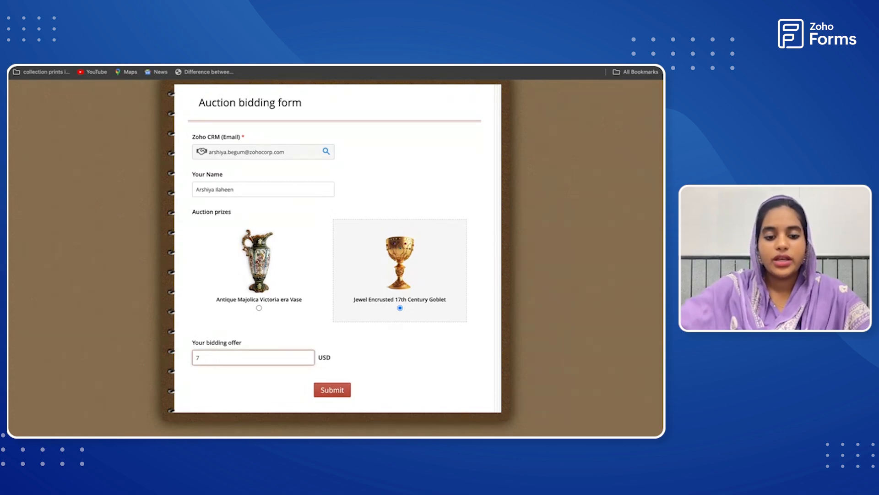
{"action": "type", "text": "500"}
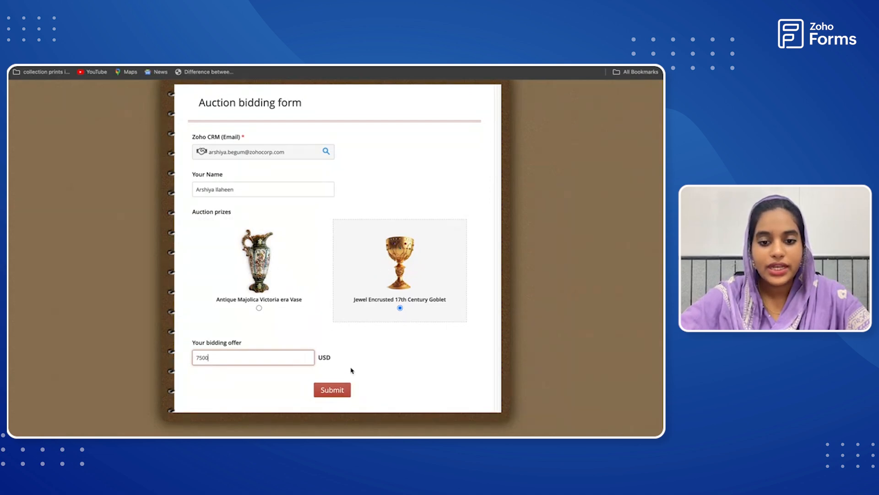
{"action": "left_click", "coordinate": [336, 390]}
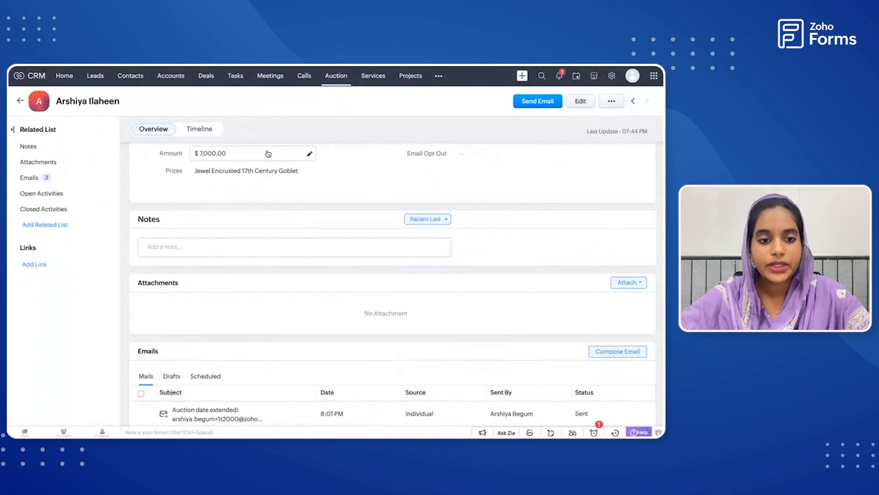
Return to the Auction module's record list in Zoho CRM, refresh it and check the second record's Amount and Modified Time.
{"action": "left_click", "coordinate": [21, 101]}
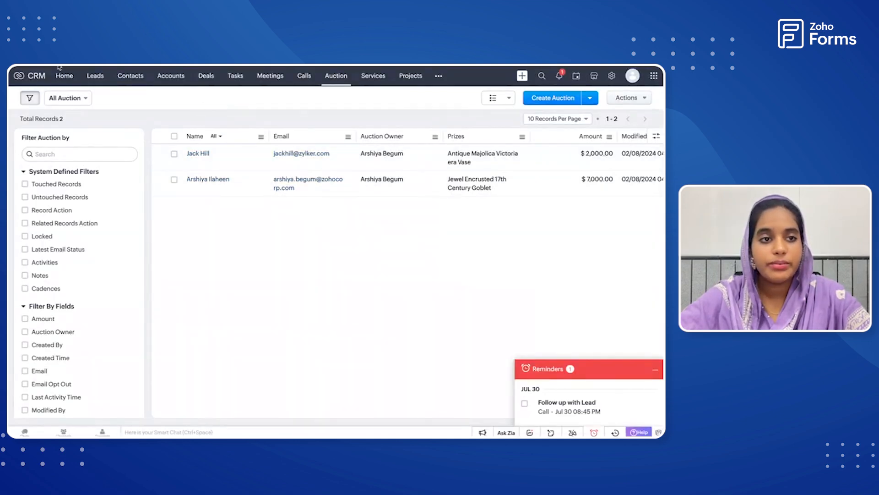
{"action": "key", "text": "super+r"}
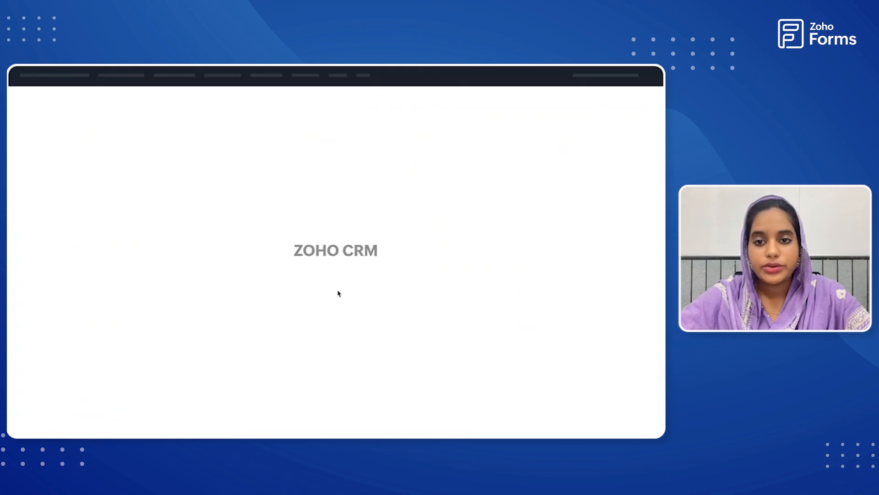
{"action": "scroll", "coordinate": [419, 179], "scroll_direction": "right", "scroll_amount": 3}
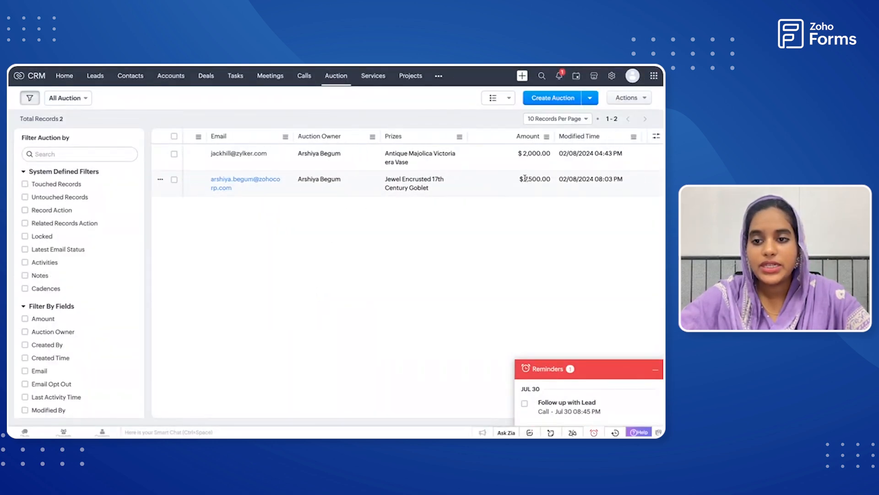
{"action": "left_click_drag", "start_coordinate": [525, 179], "coordinate": [551, 179]}
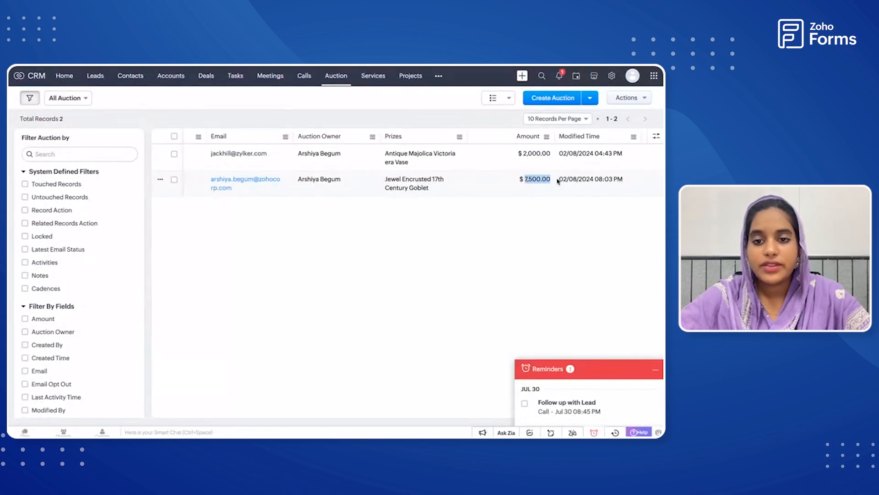
{"action": "left_click", "coordinate": [482, 219]}
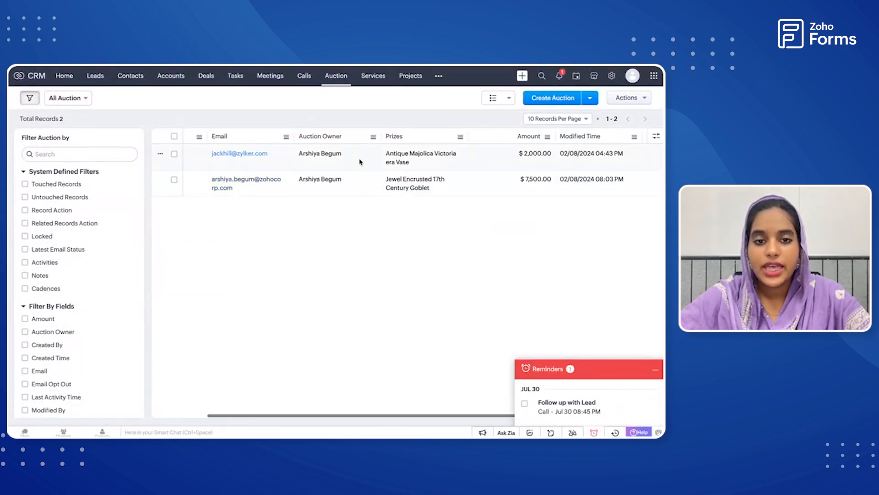